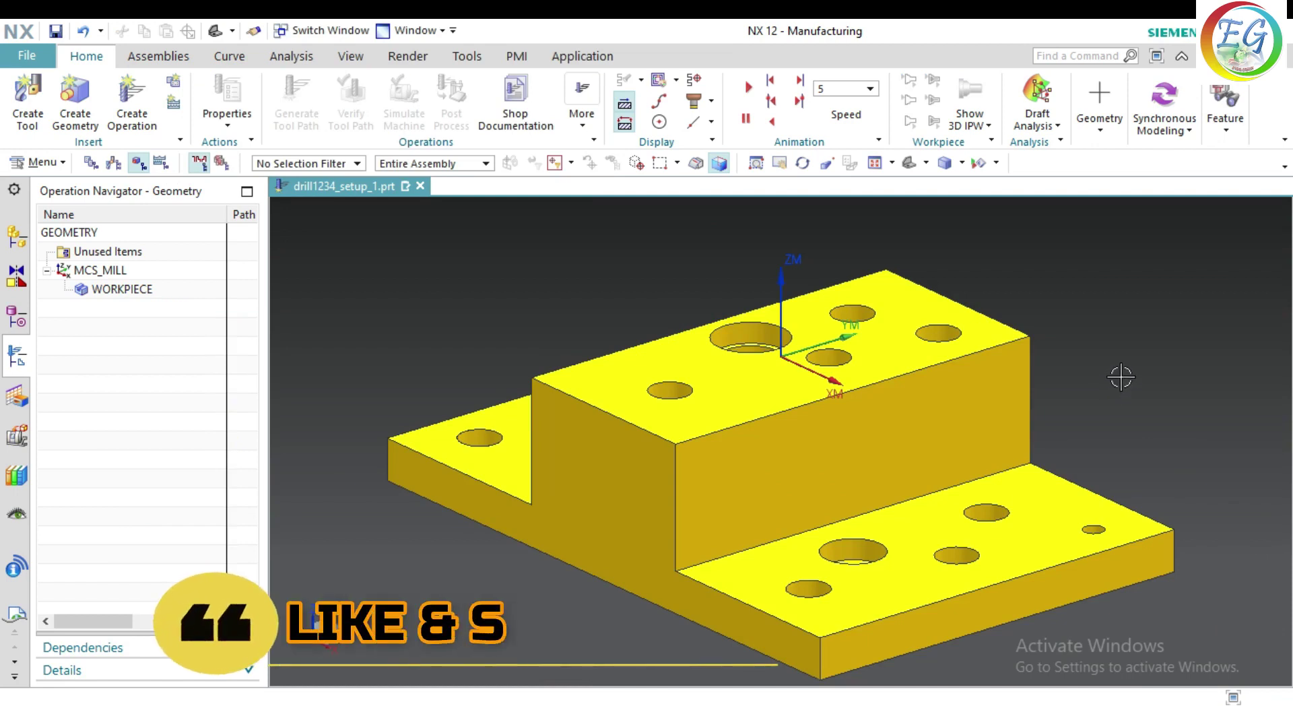
# Rotate and zoom the block, then show drill1234_setup_1 in the Machining Feature Navigator
pyautogui.moveTo(1121, 377); pyautogui.dragTo(1154, 397, button='middle')
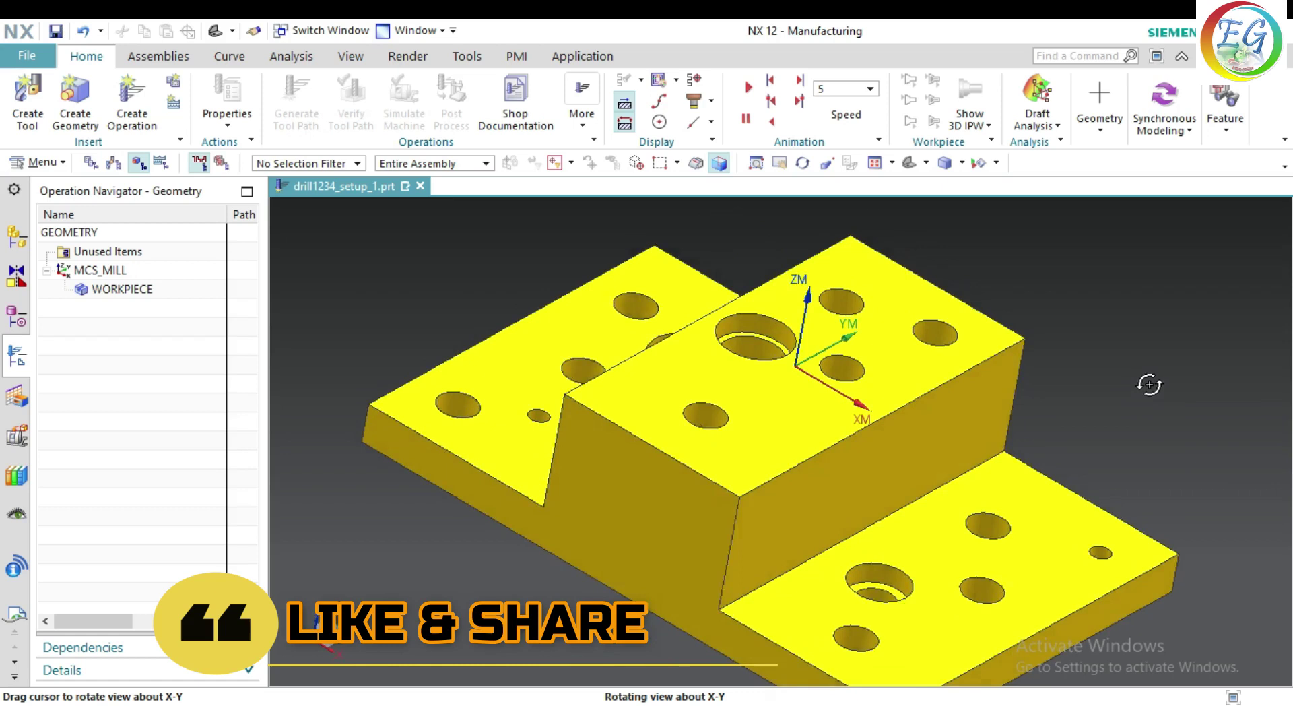
pyautogui.scroll(-3, 1153, 397)
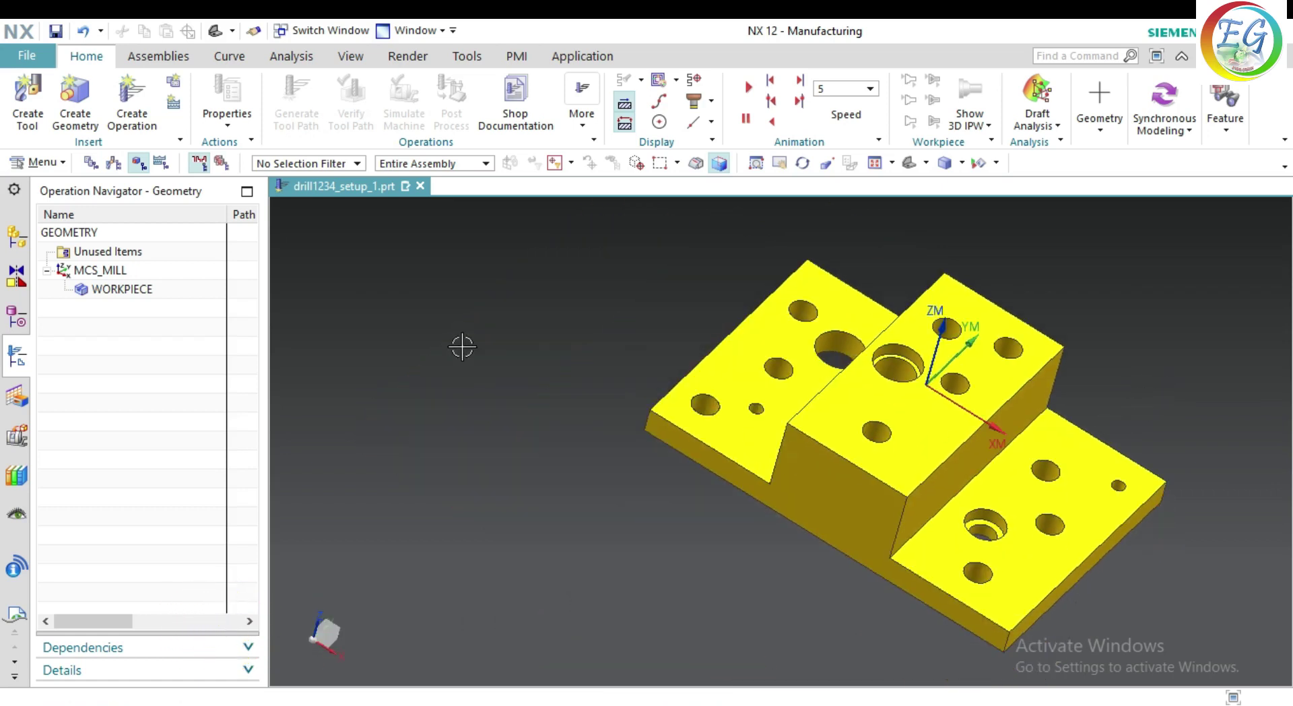
pyautogui.click(15, 403)
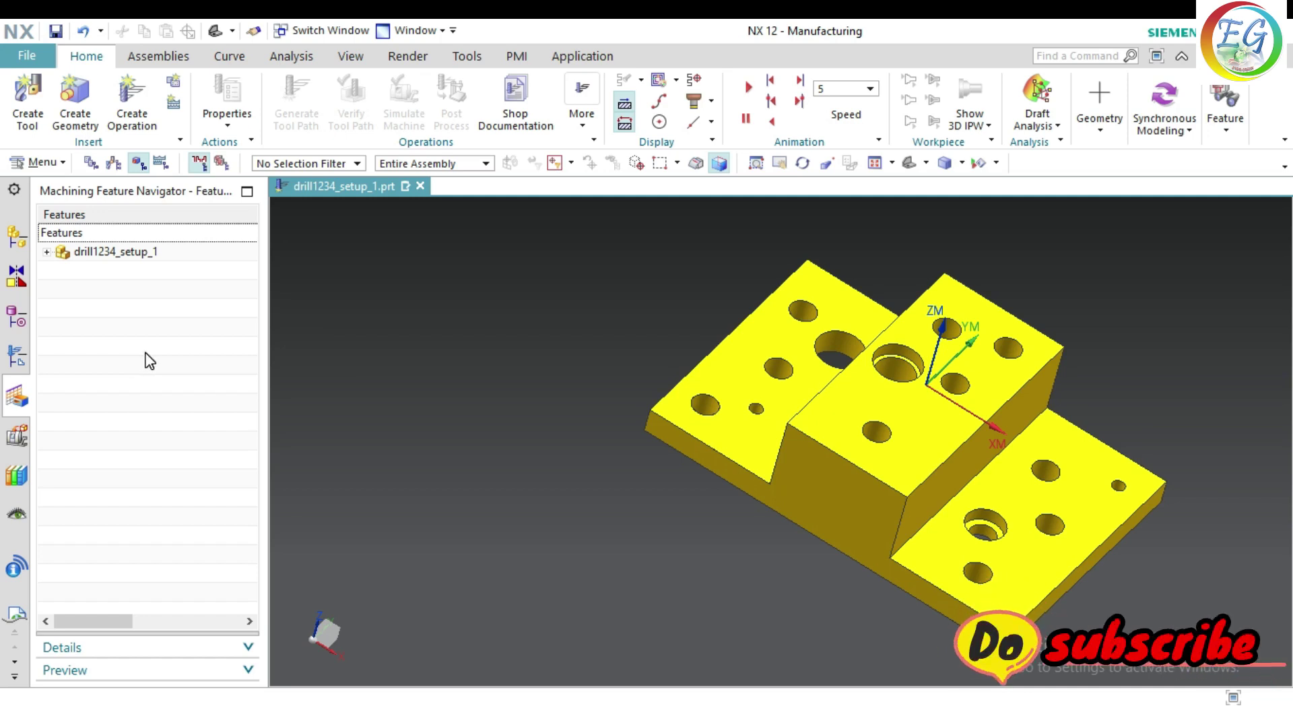
pyautogui.click(143, 352)
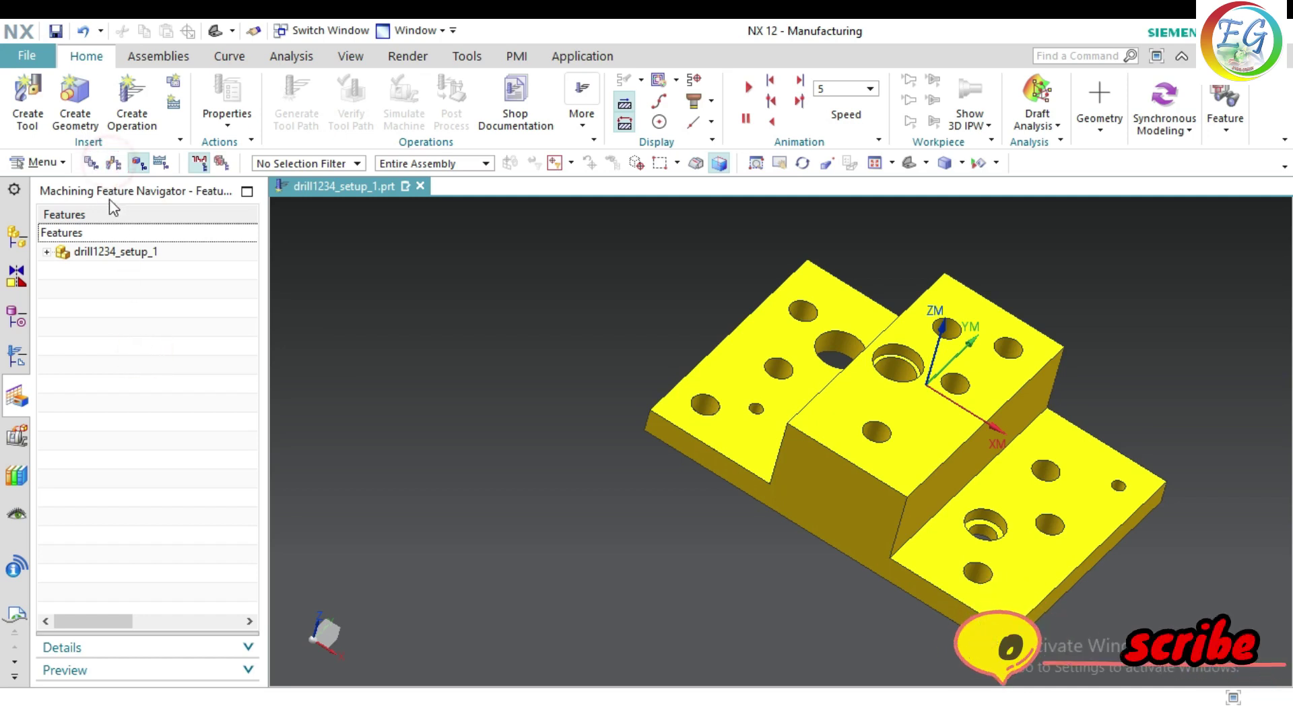
pyautogui.rightClick(109, 199)
# Start Find Features and uncheck every feature type except HOLES
pyautogui.click(145, 353)
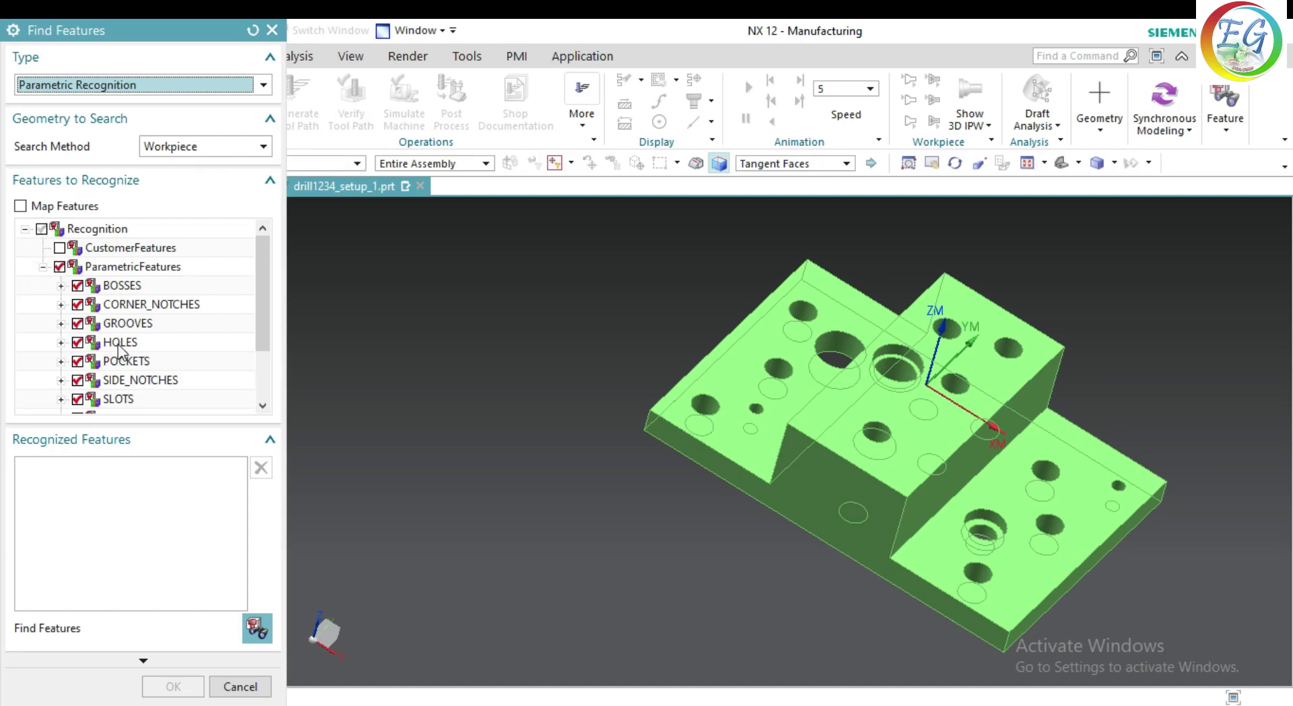
pyautogui.scroll(-1, 138, 367)
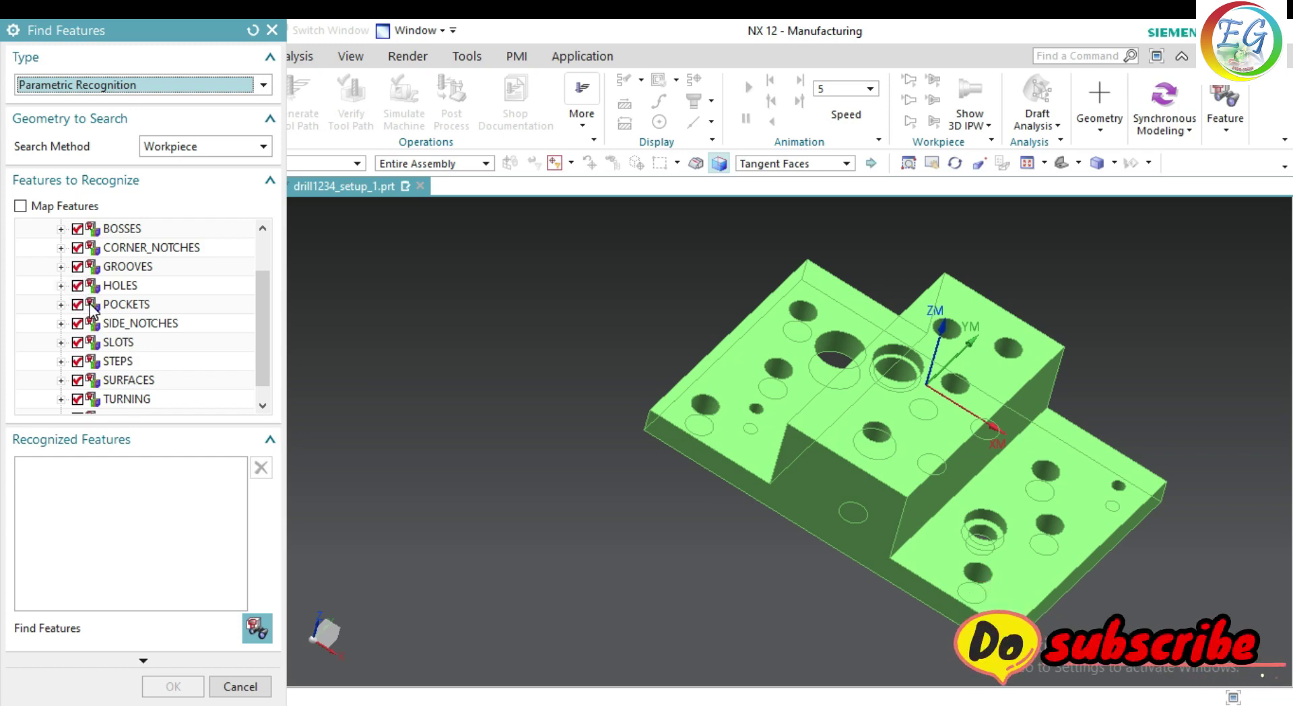
pyautogui.click(77, 266)
pyautogui.click(78, 248)
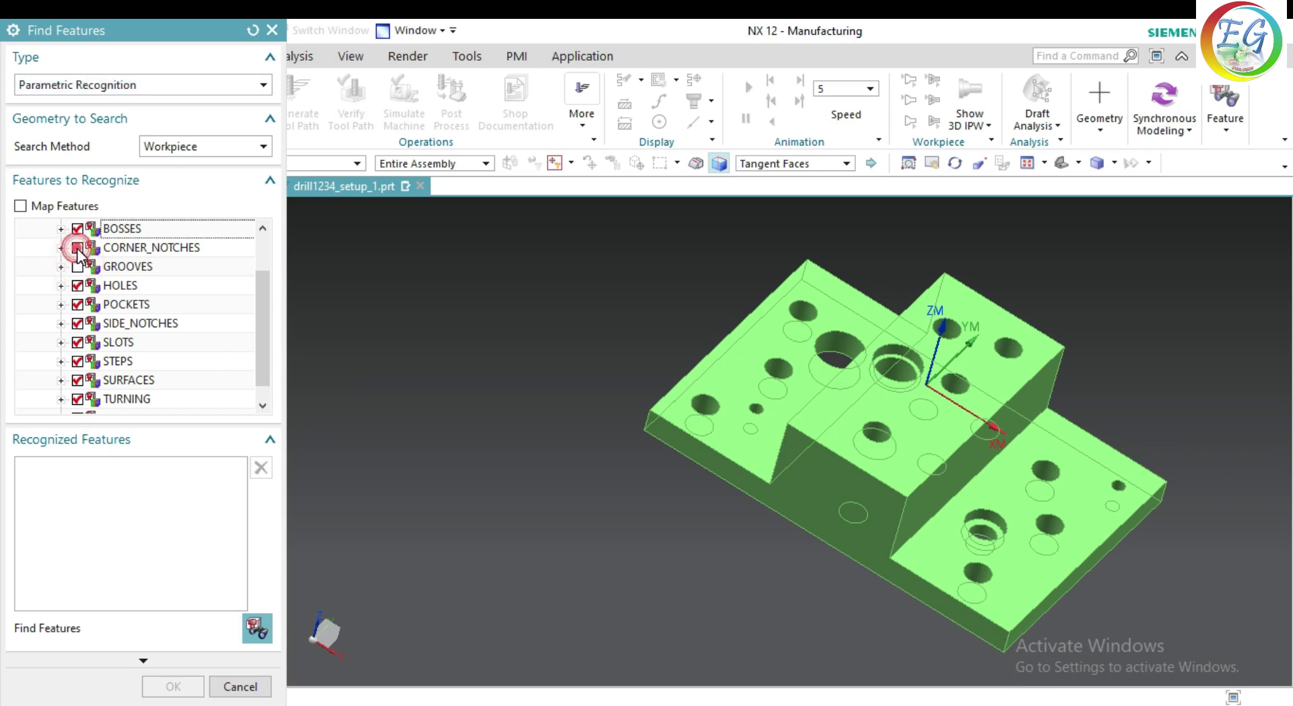
pyautogui.scroll(2, 78, 260)
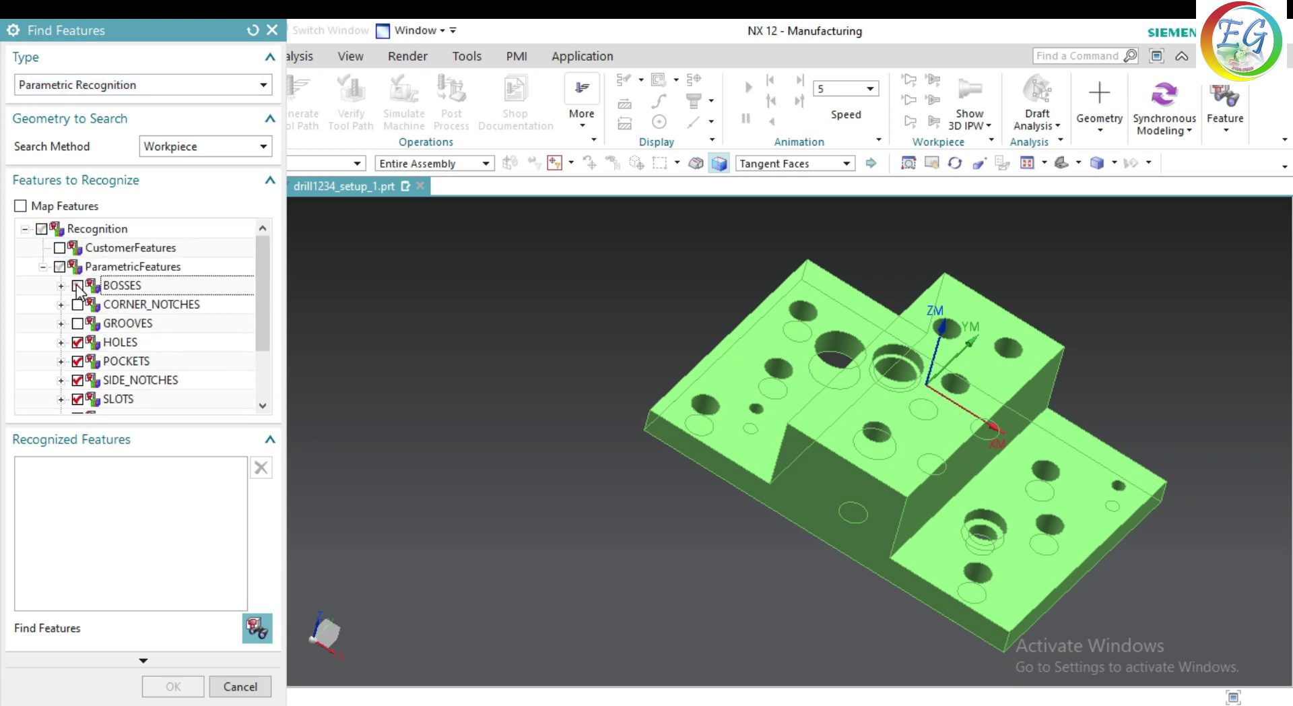
pyautogui.scroll(-2, 161, 345)
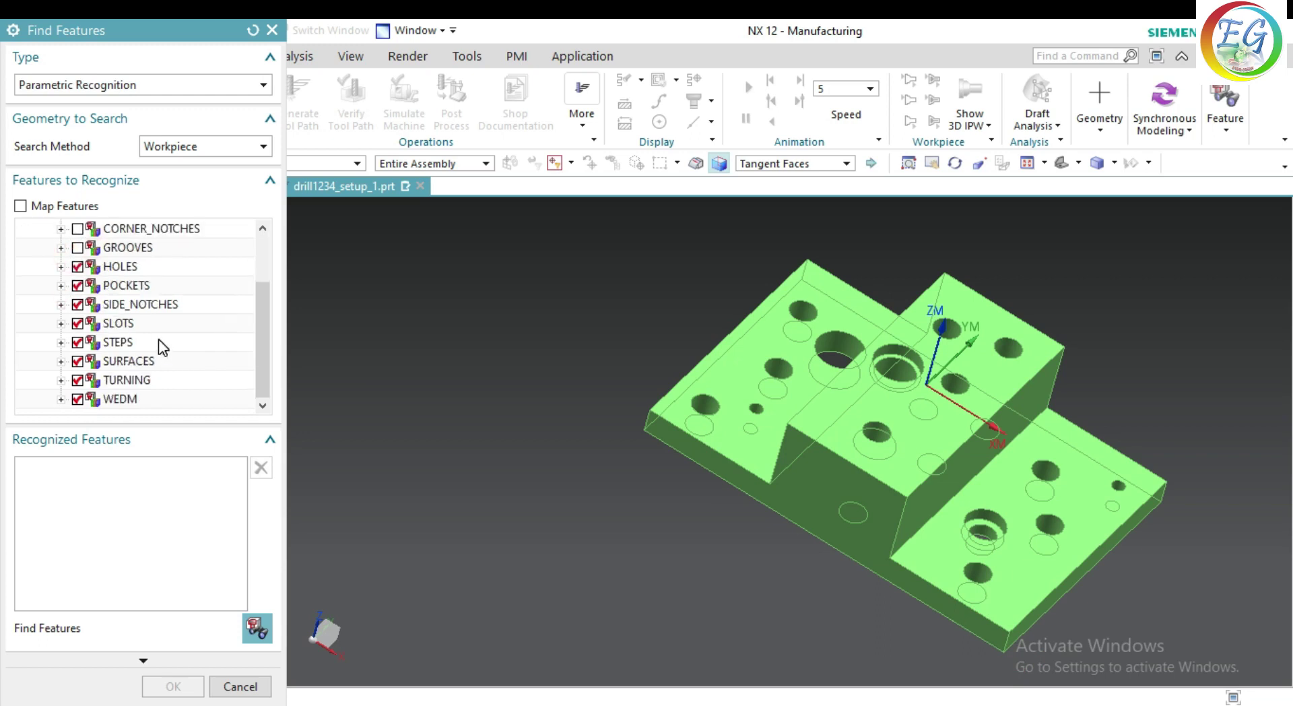
pyautogui.click(77, 399)
pyautogui.click(77, 380)
pyautogui.click(77, 361)
pyautogui.click(77, 342)
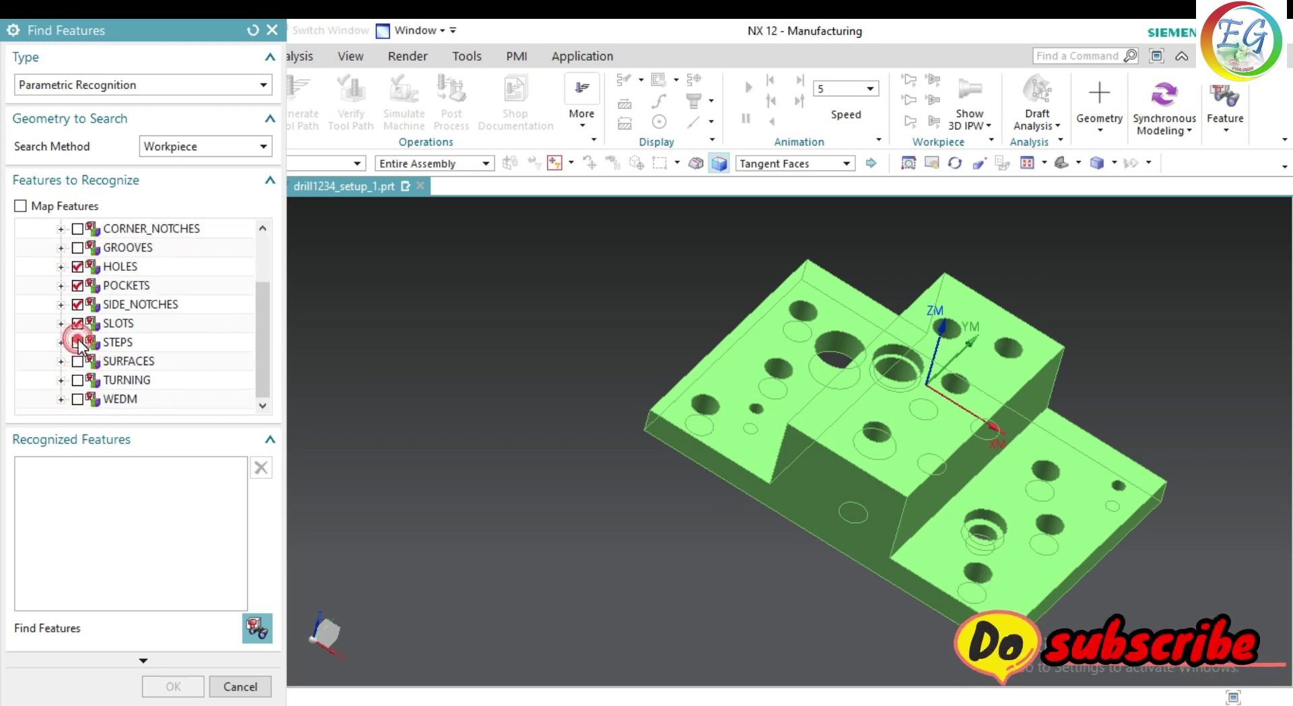
pyautogui.click(77, 323)
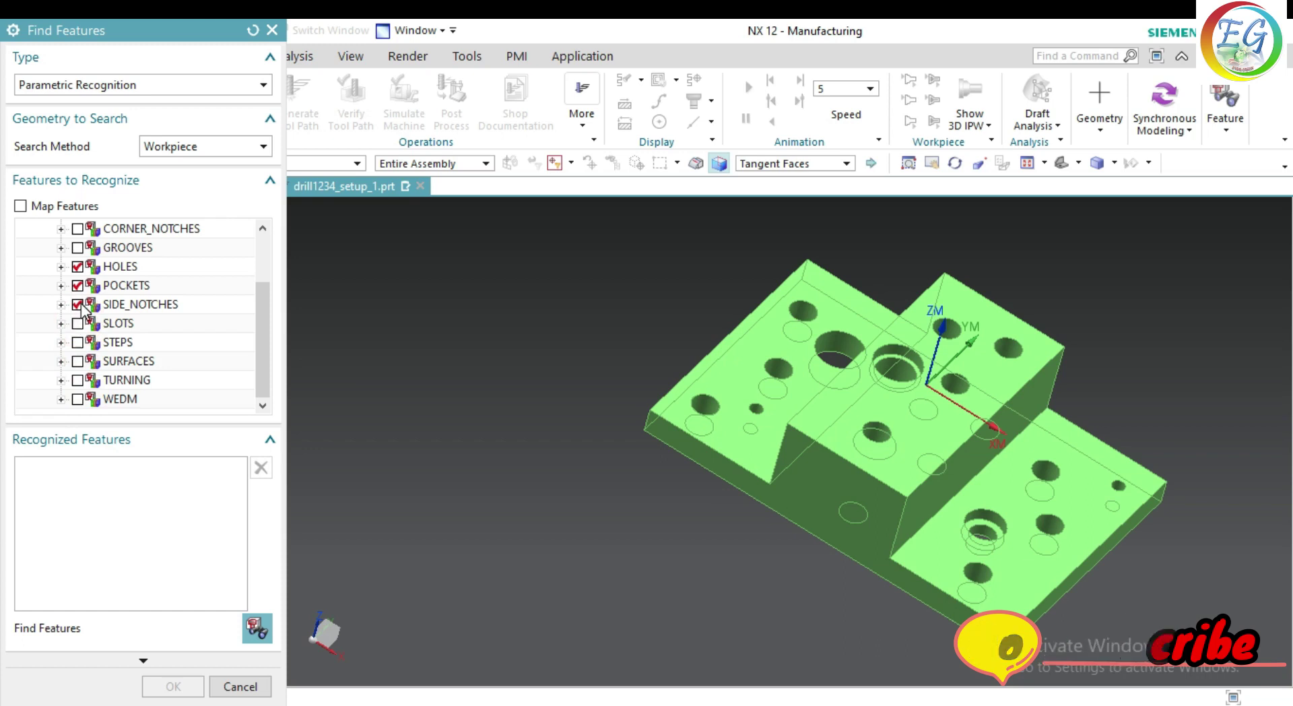
pyautogui.click(78, 304)
pyautogui.click(77, 286)
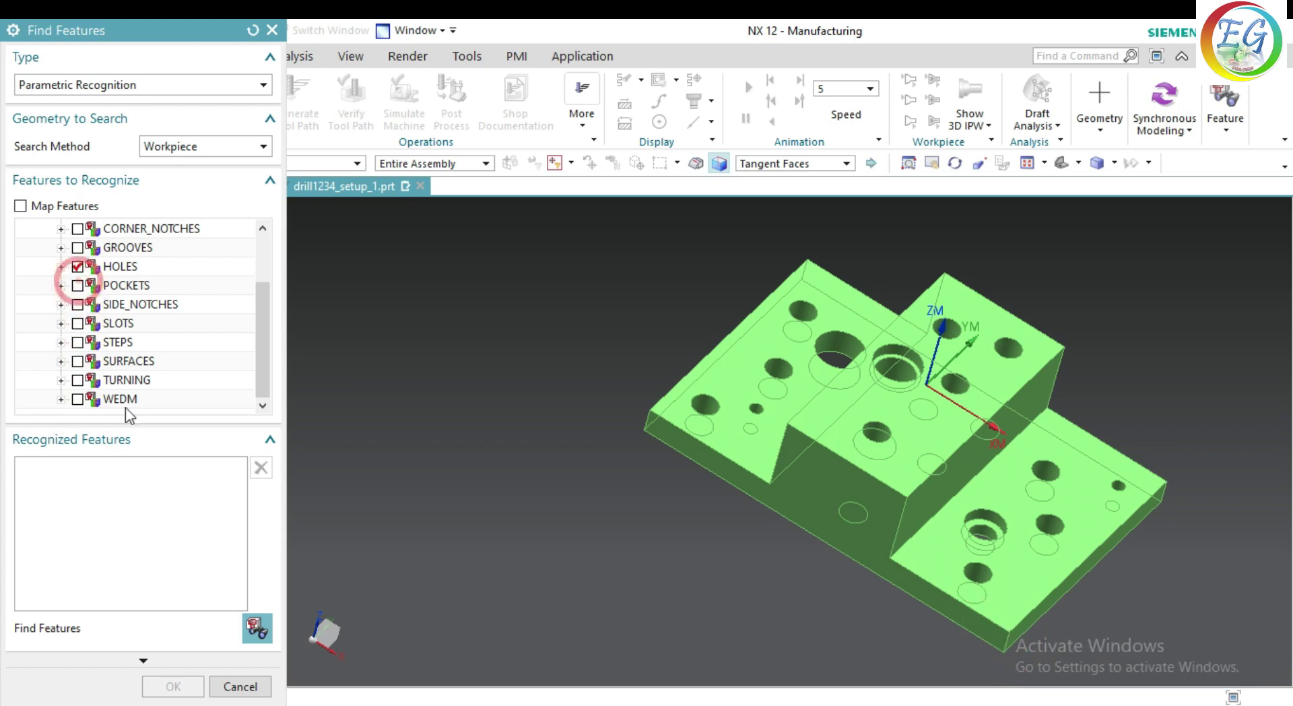
# Run Parametric Recognition for HOLES, which finds 0 features, then switch to Map Features
pyautogui.click(257, 628)
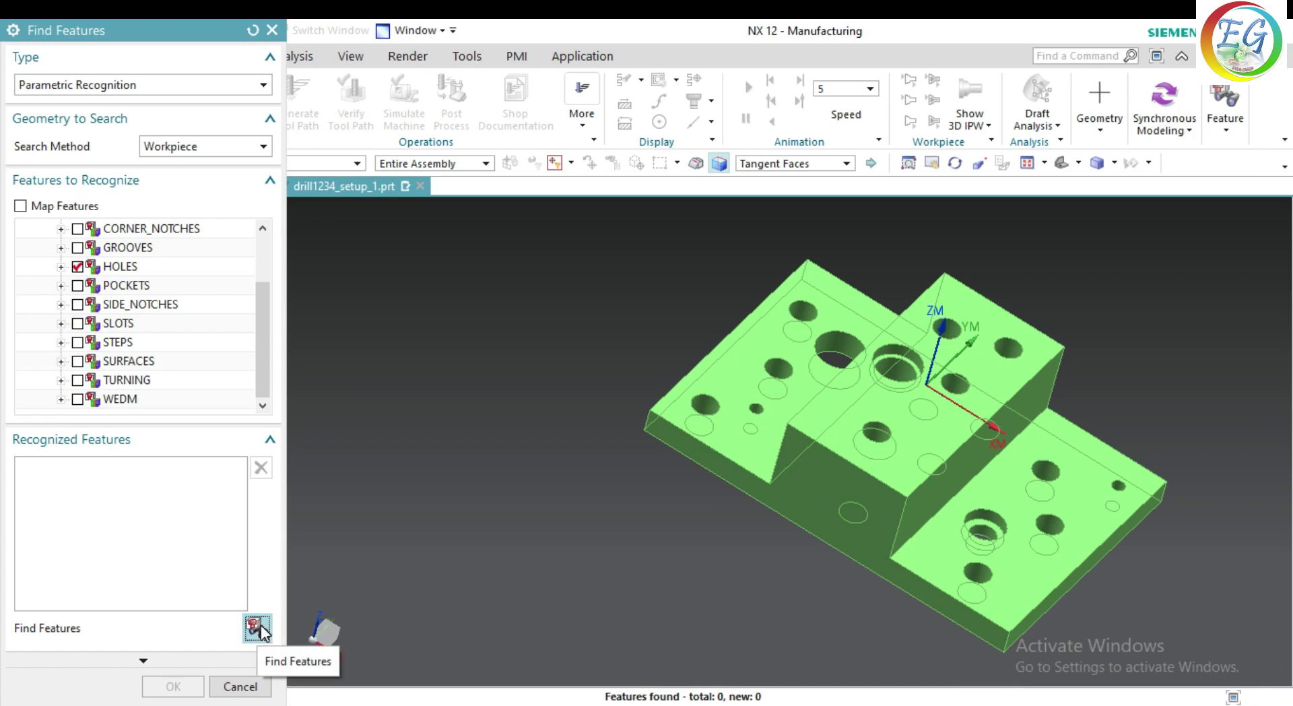
pyautogui.click(260, 630)
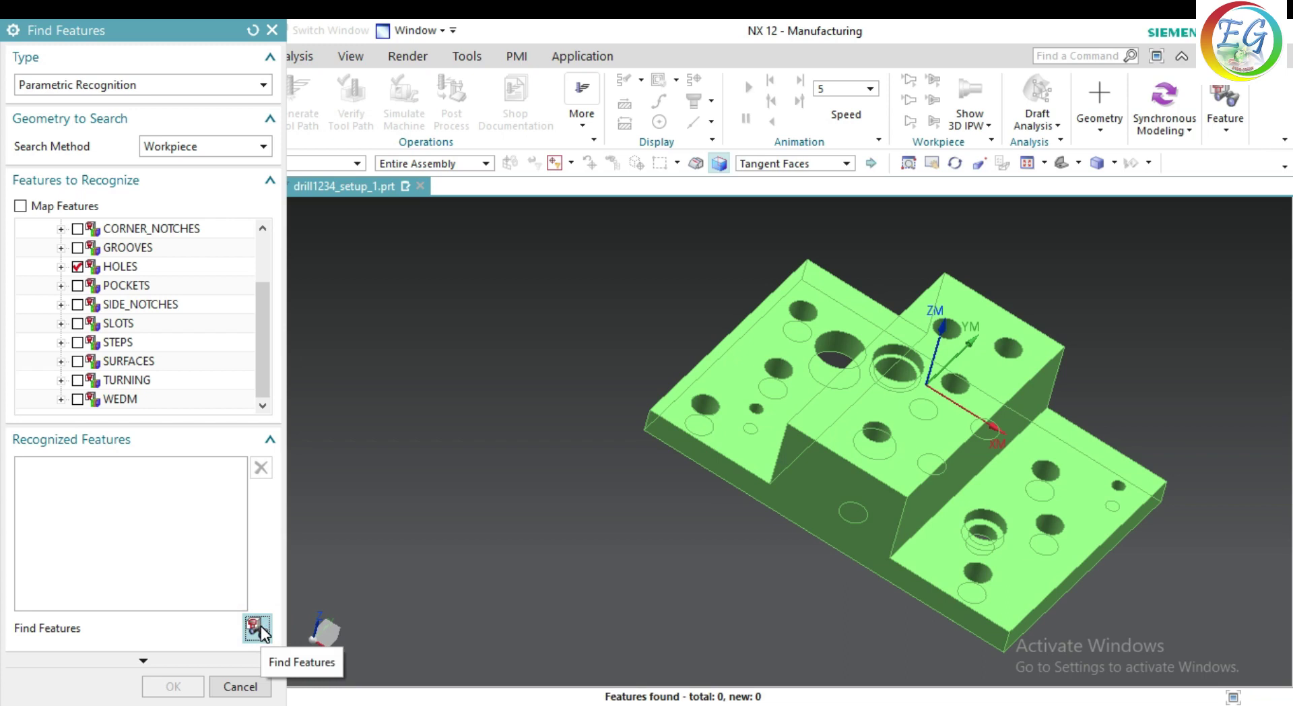
pyautogui.click(20, 206)
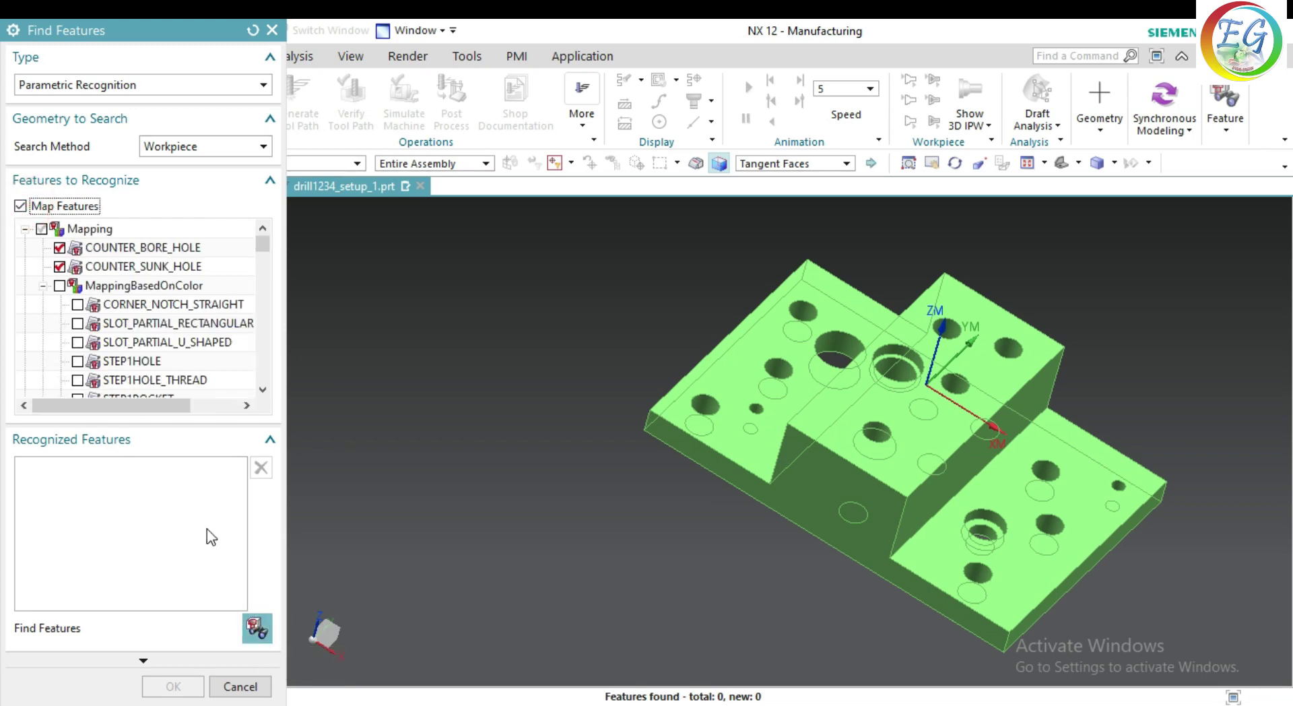
# Tick the STEP1HOLE mappings and run Find Features to recognize the holes
pyautogui.scroll(-1, 161, 347)
pyautogui.scroll(-1, 168, 338)
pyautogui.scroll(-1, 169, 342)
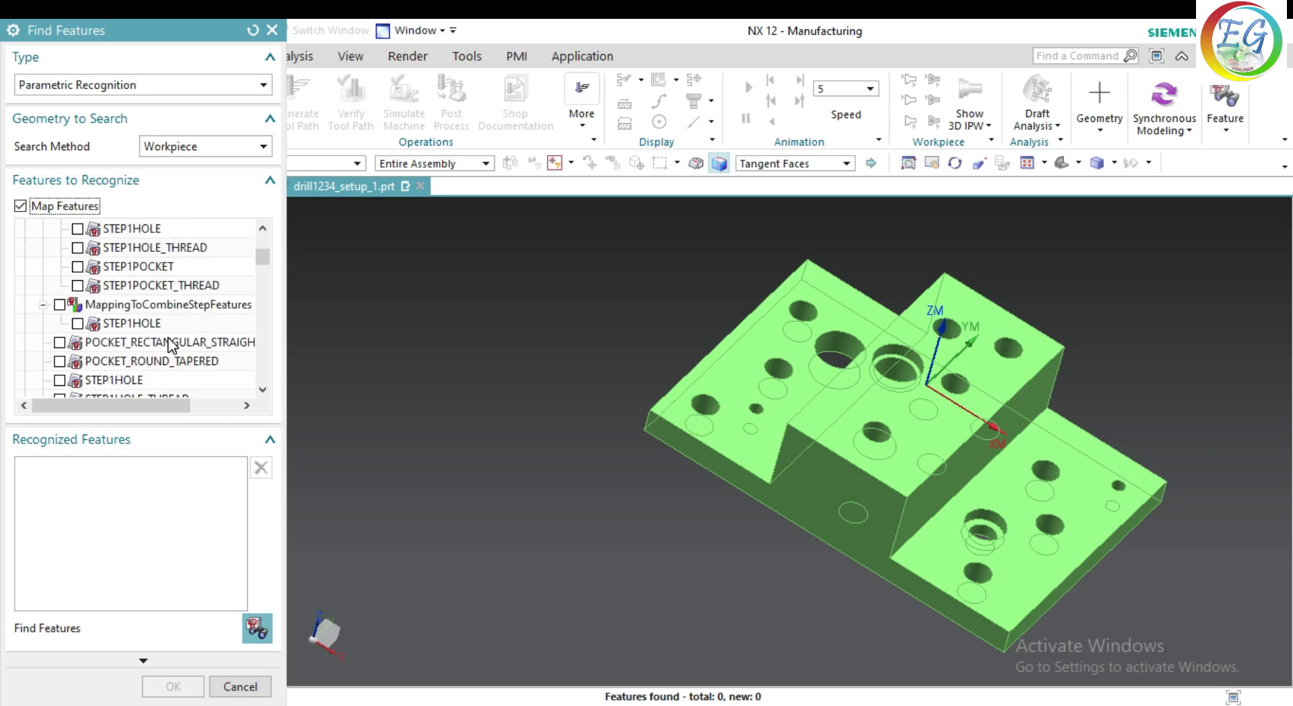
pyautogui.click(78, 323)
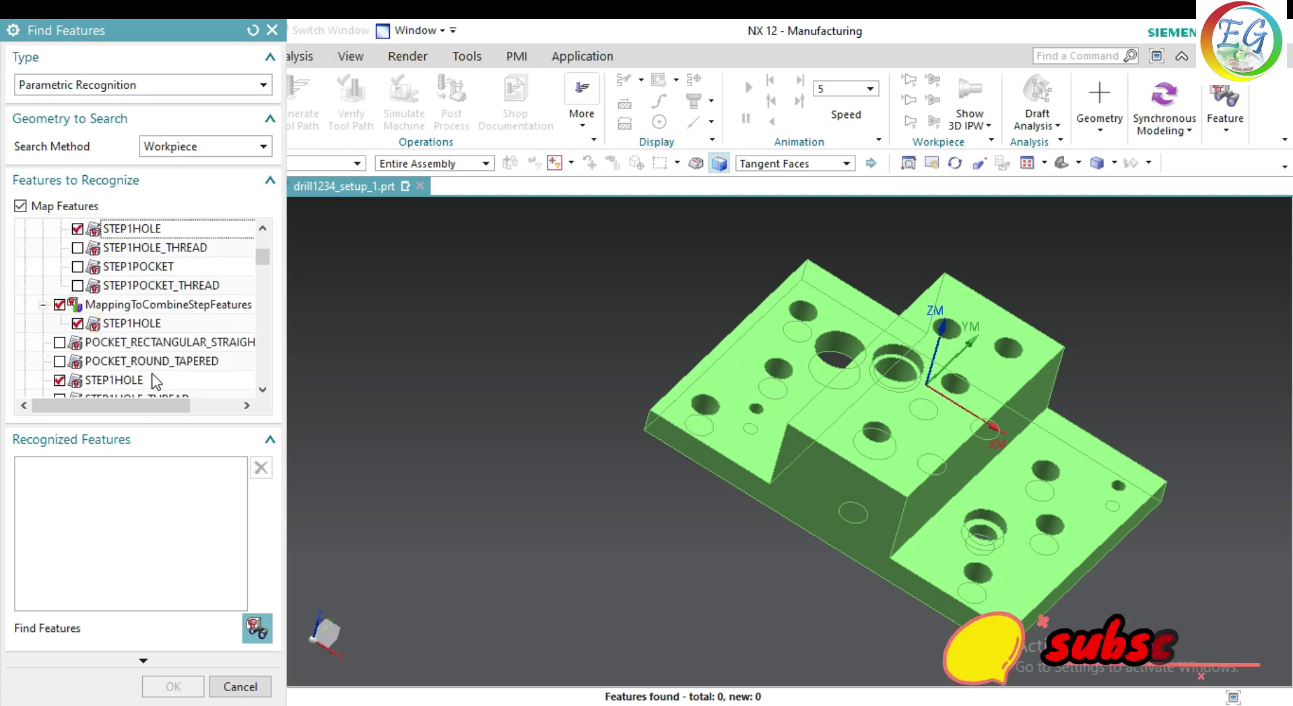
pyautogui.scroll(-2, 176, 356)
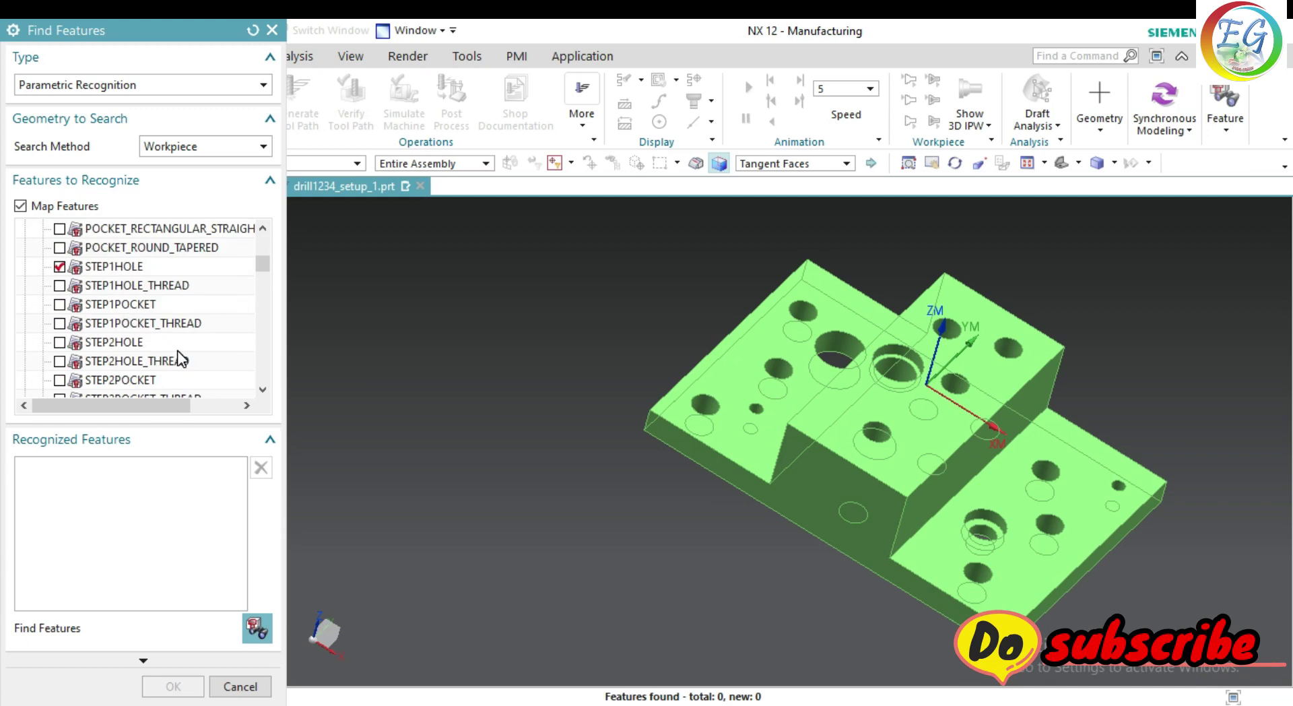
pyautogui.scroll(1, 176, 350)
pyautogui.click(77, 266)
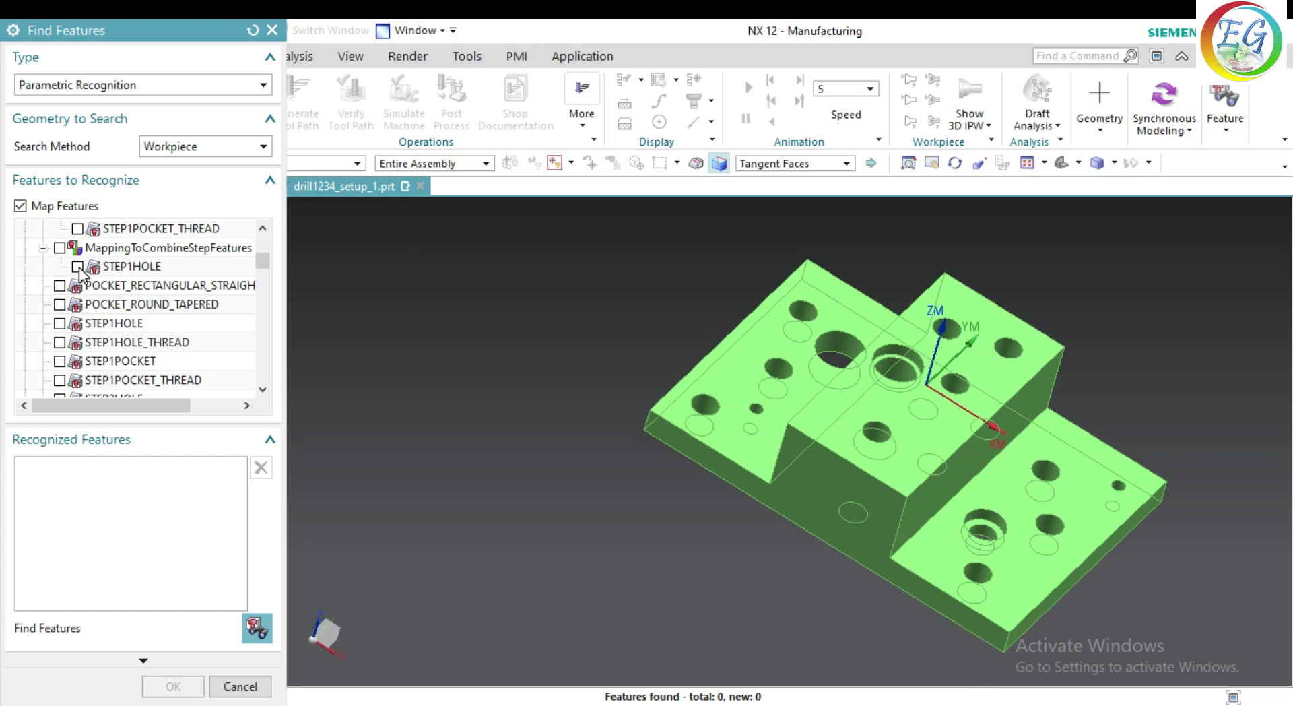
pyautogui.click(59, 324)
pyautogui.click(271, 628)
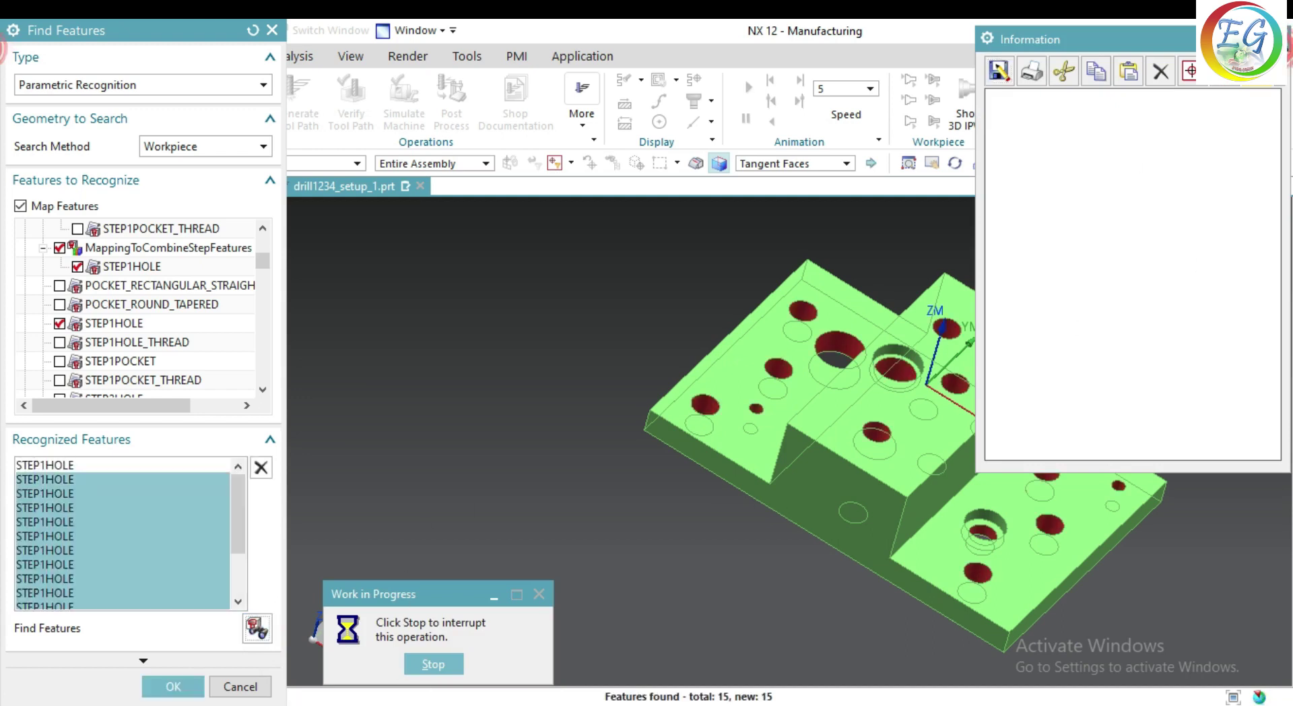
# Close the recognition info, dismiss the exit prompt, and accept the 15 STEP1HOLE features
pyautogui.click(1277, 40)
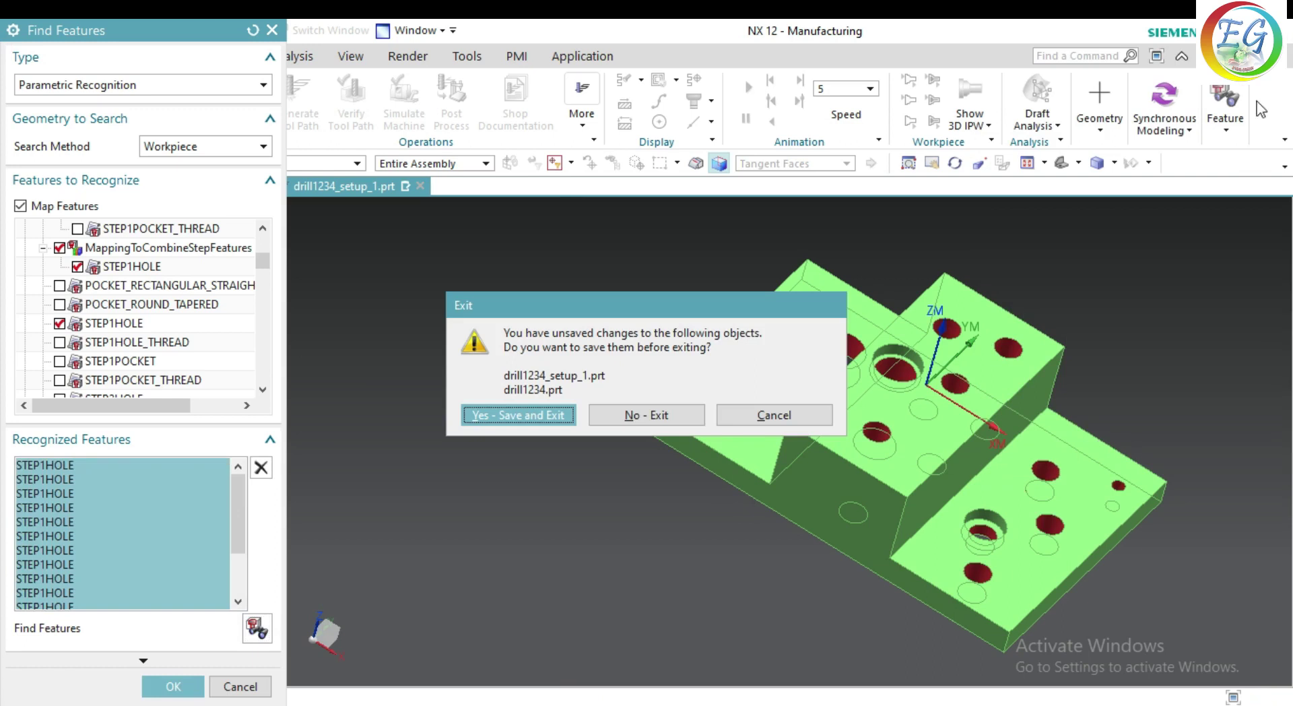
pyautogui.click(688, 418)
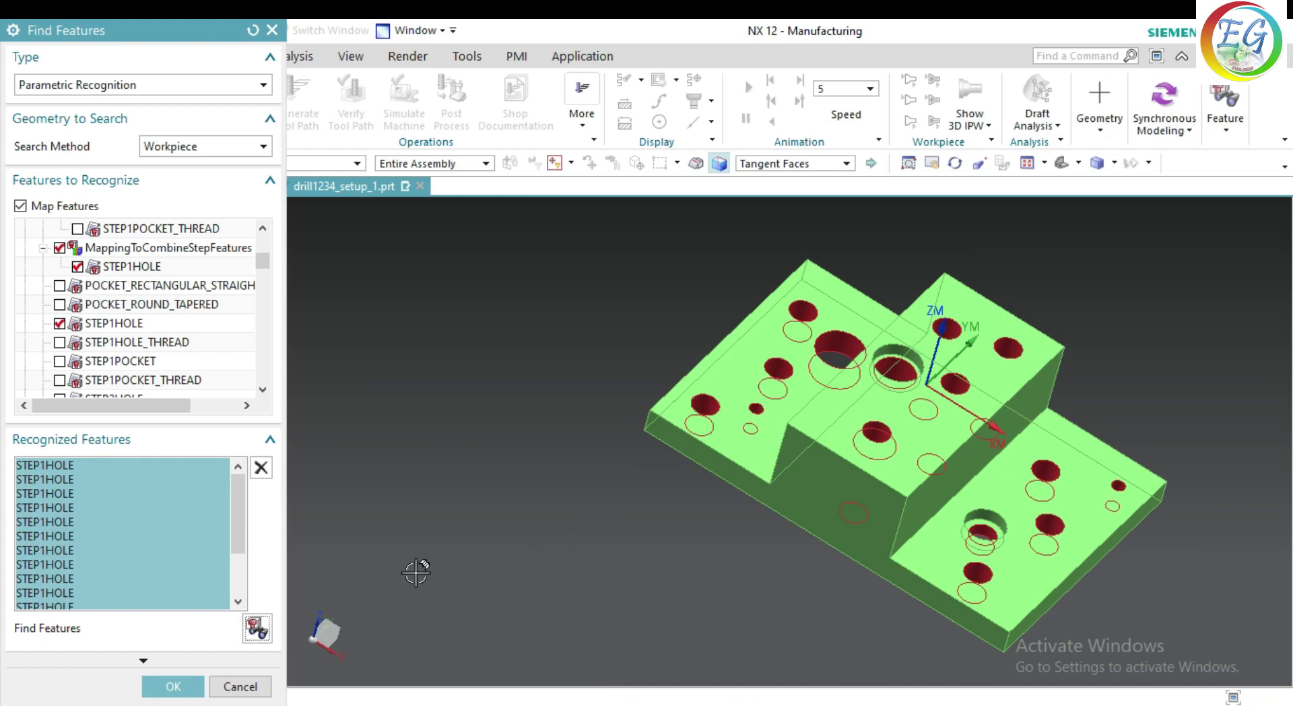
pyautogui.scroll(-2, 143, 509)
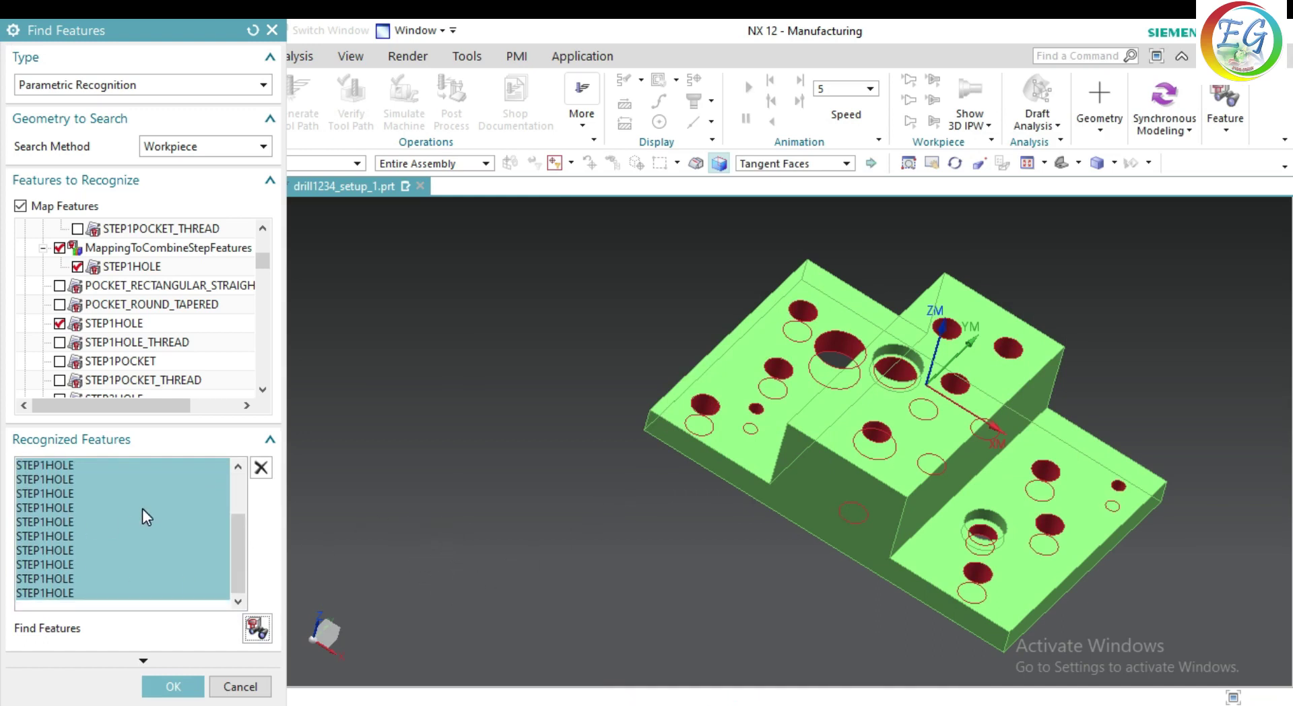
pyautogui.scroll(2, 143, 509)
pyautogui.scroll(1, 142, 510)
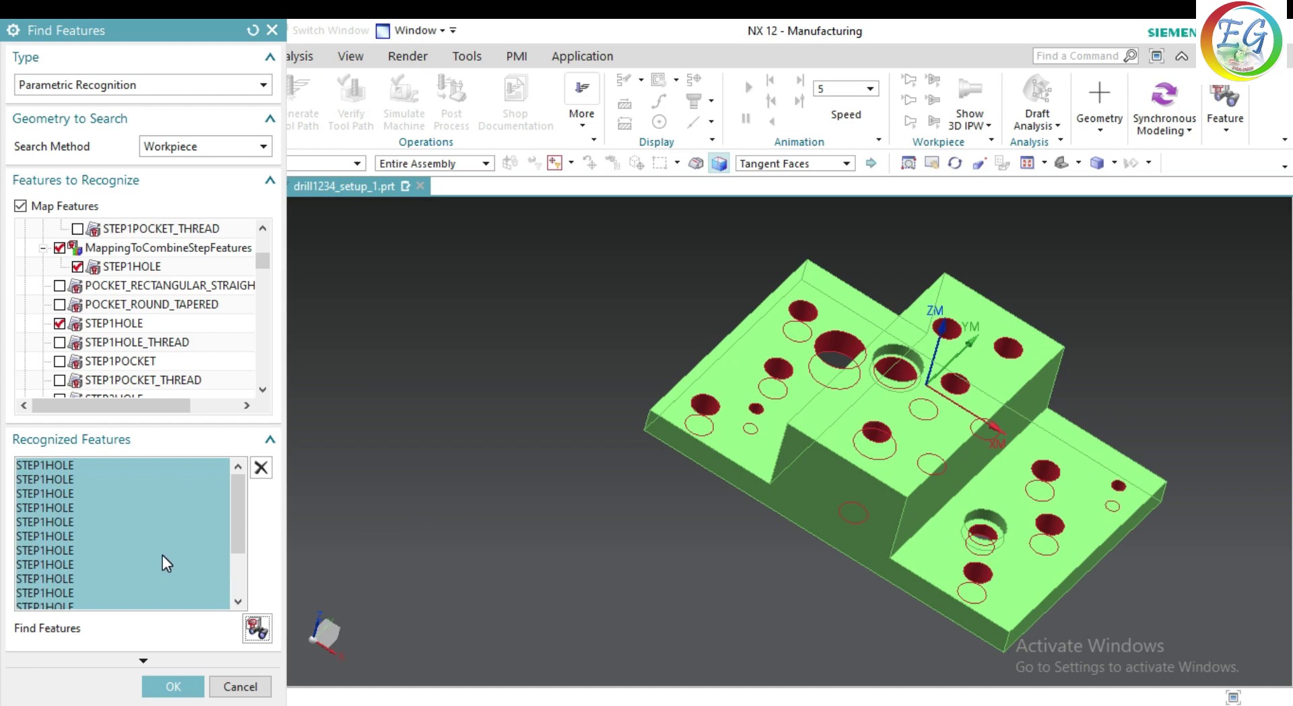
pyautogui.click(177, 686)
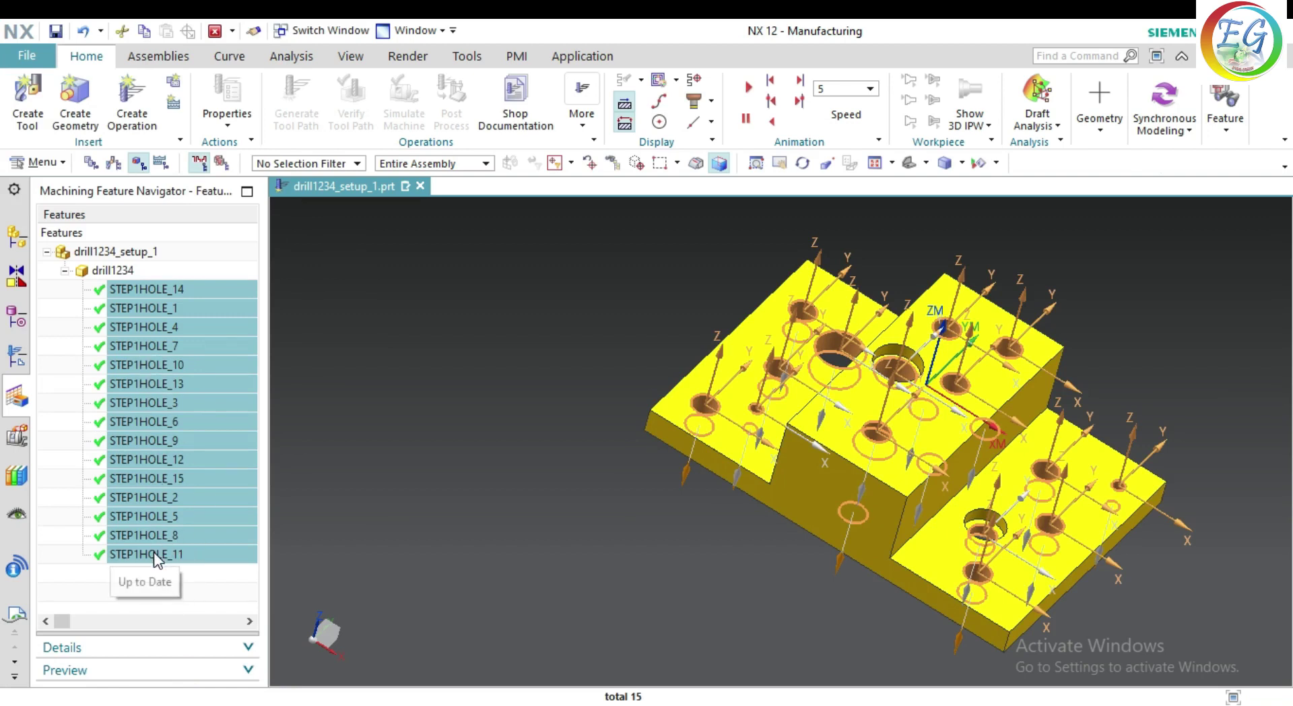
# Group the selected STEP1HOLE features into four groups, FG_STEP1HOLE through FG_STEP1HOLE_3
pyautogui.rightClick(179, 400)
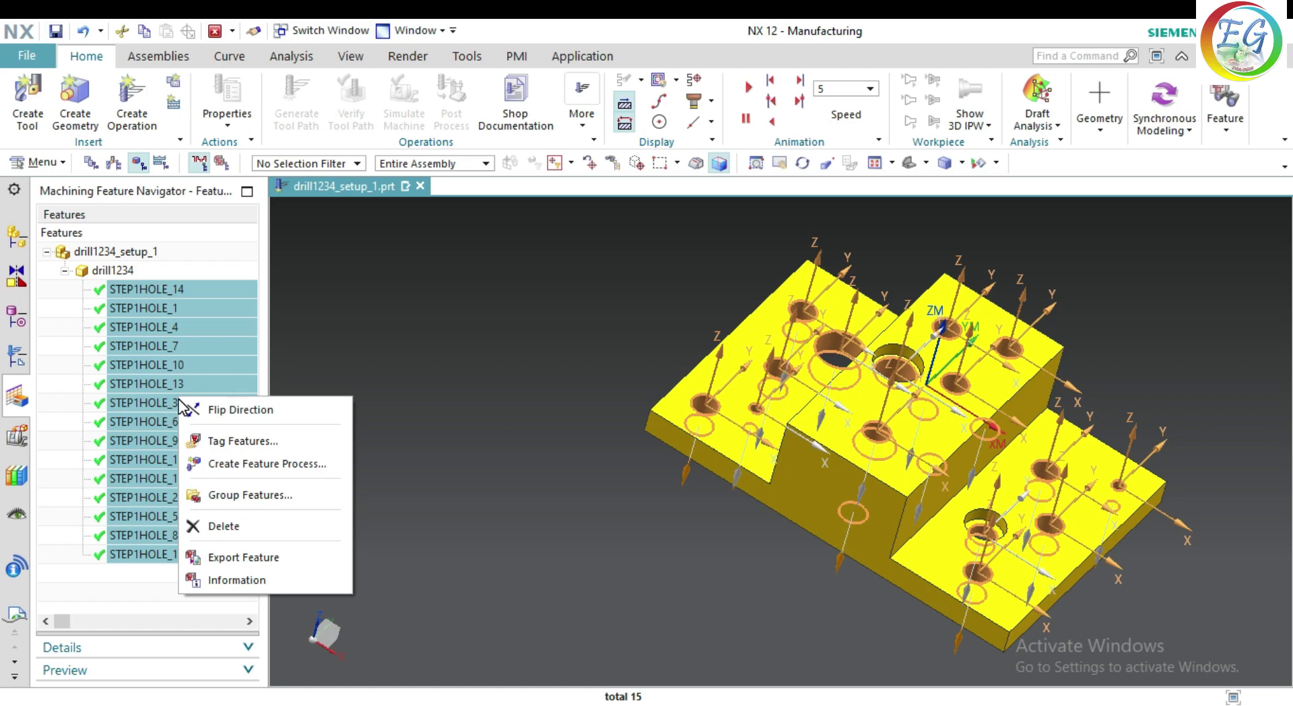
pyautogui.click(229, 495)
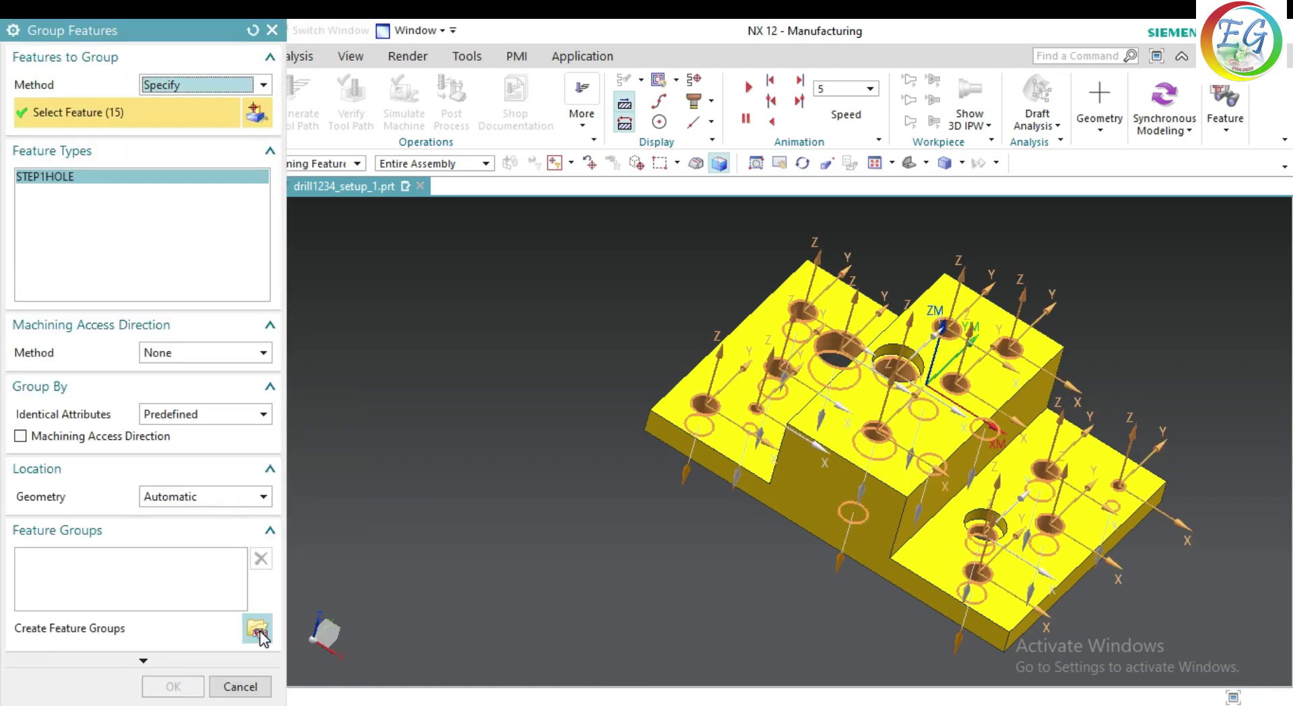
pyautogui.click(257, 628)
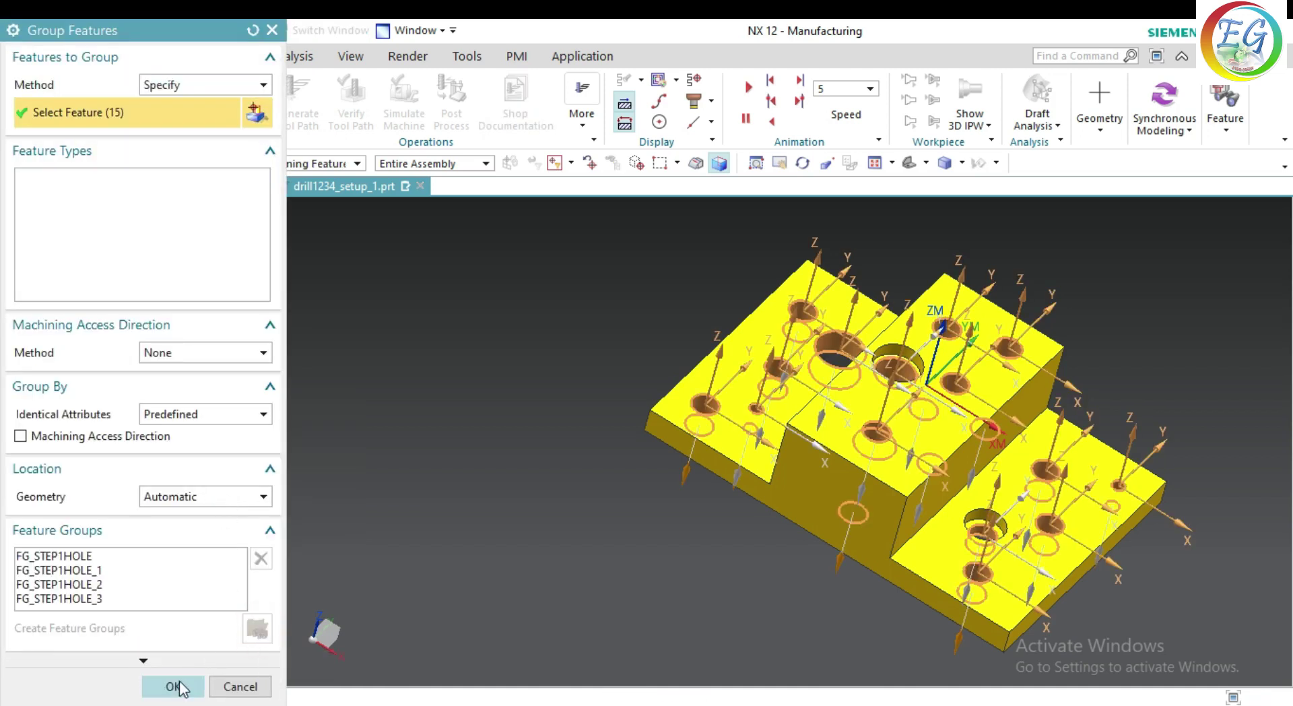
pyautogui.click(174, 686)
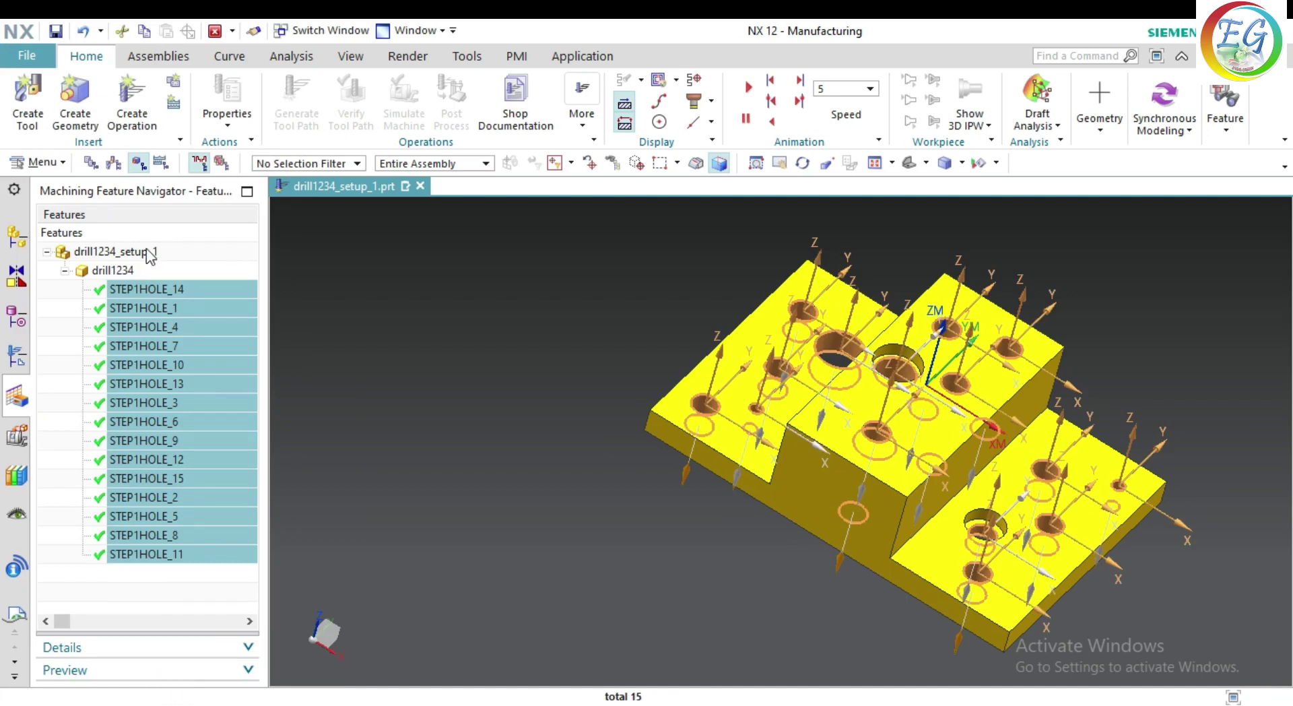
# Show Geometry View with WORKPIECE expanded to its four hole groups, and start Create Tool
pyautogui.click(17, 355)
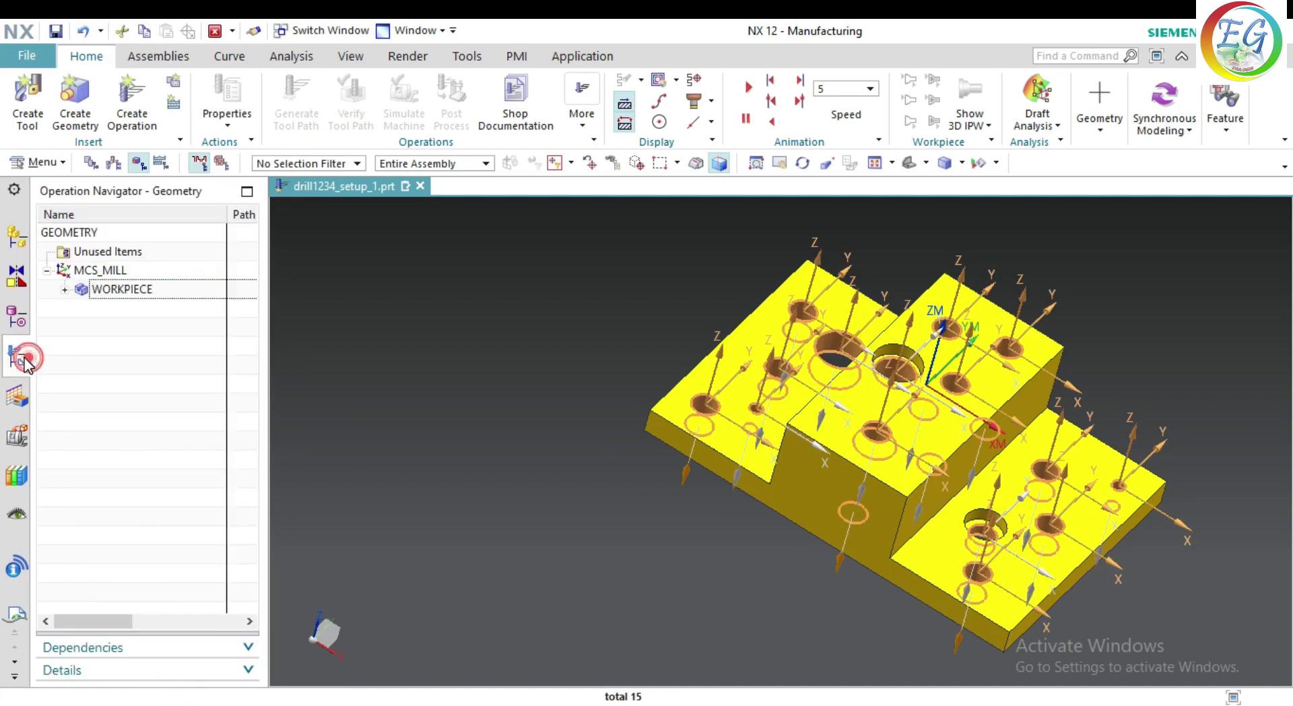
pyautogui.click(64, 290)
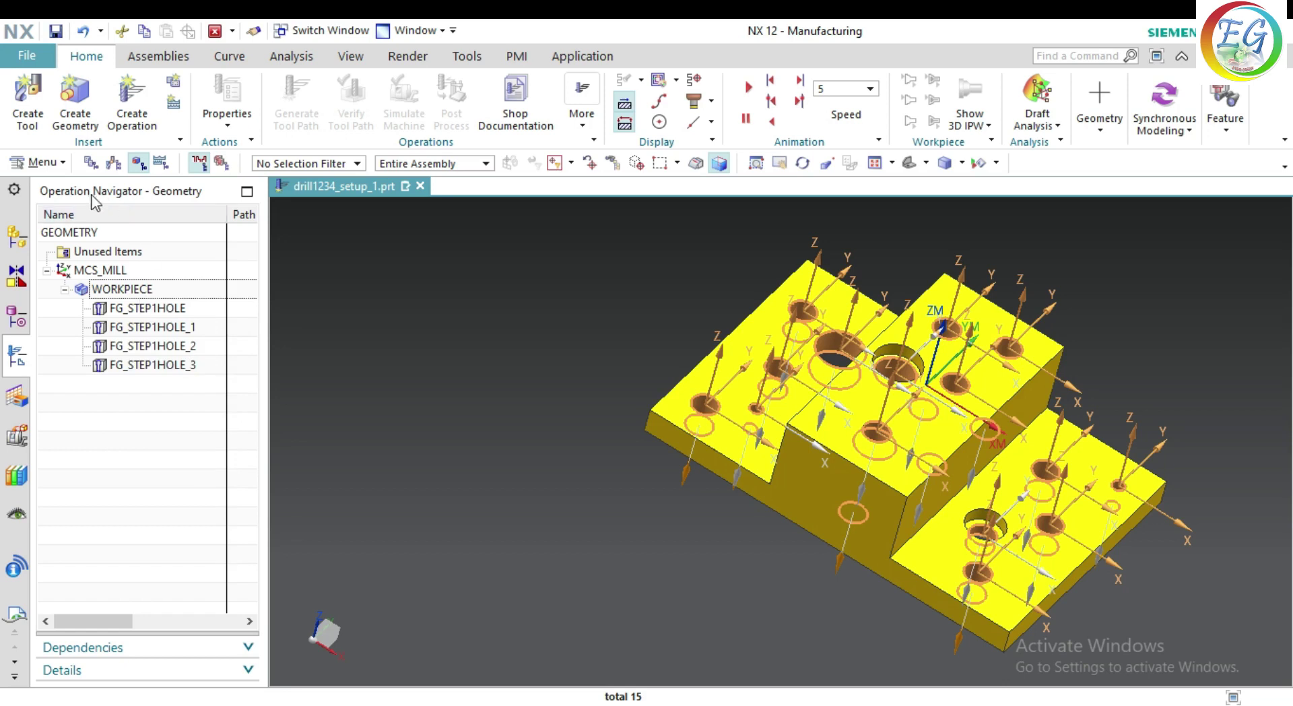
pyautogui.moveTo(151, 365)
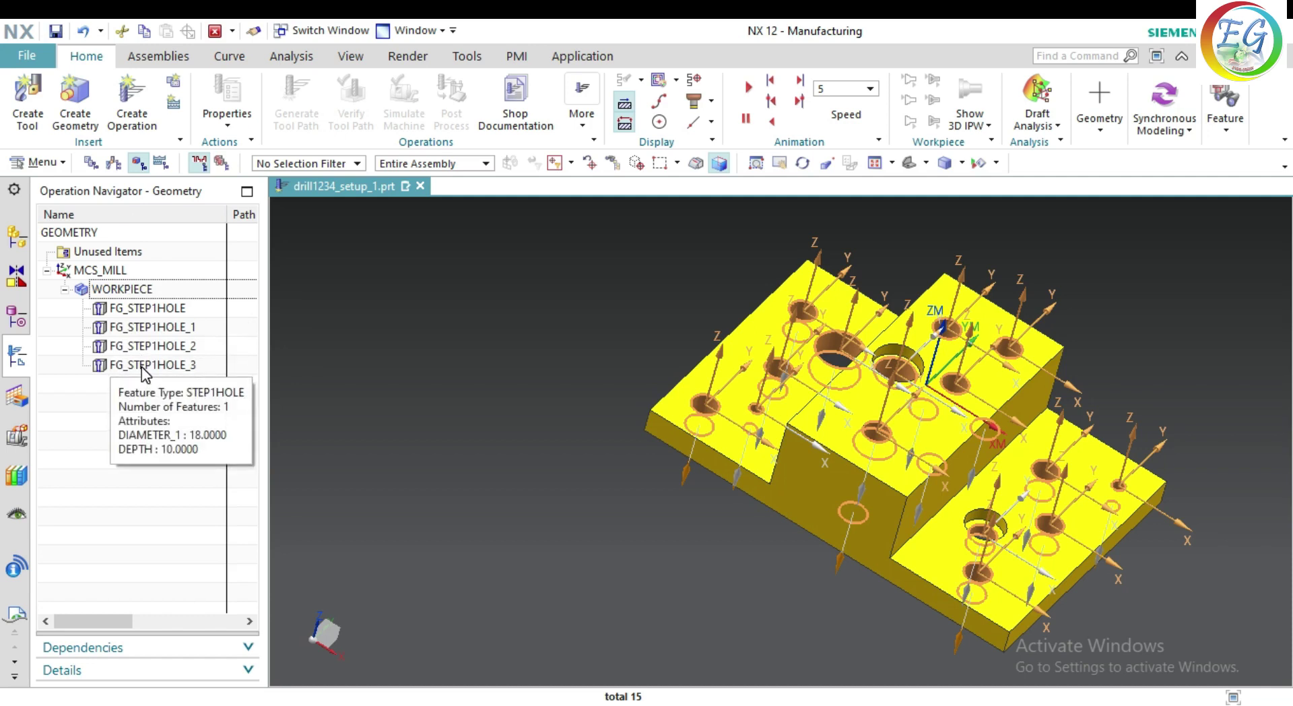
pyautogui.click(35, 113)
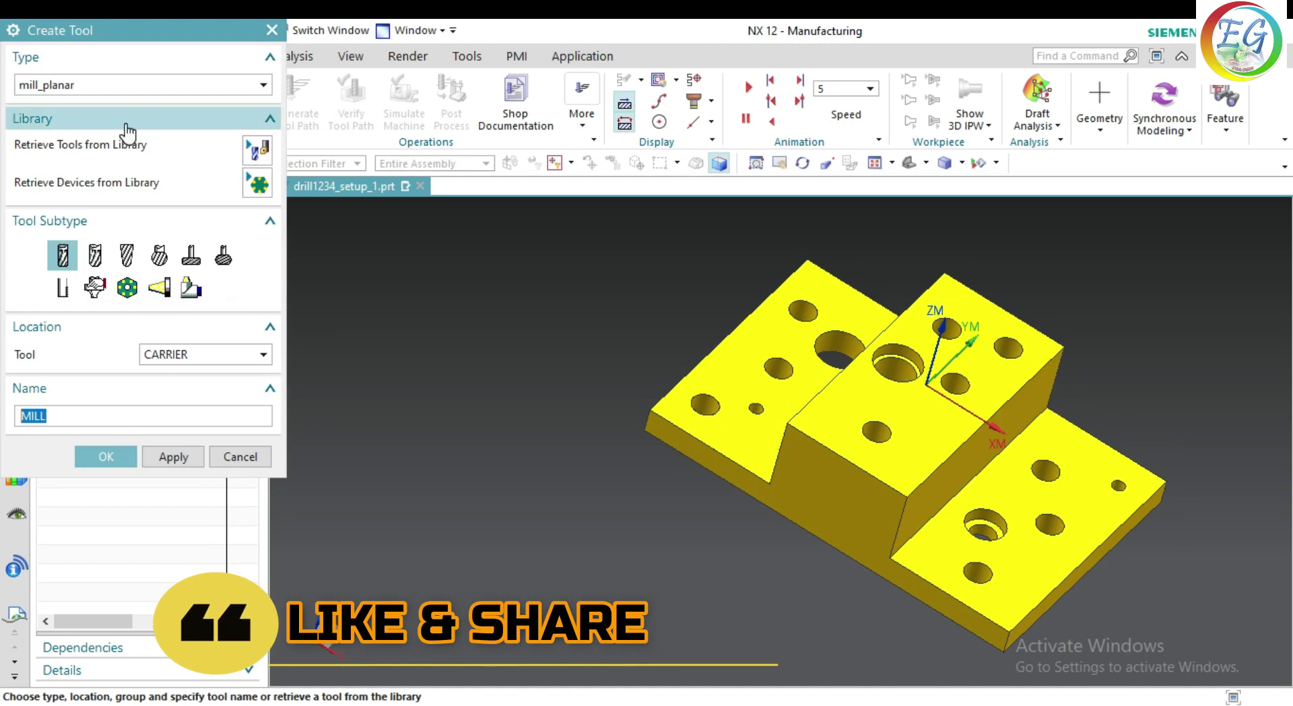
# Create a hole_making STD_DRILL tool with 5 mm diameter
pyautogui.click(132, 88)
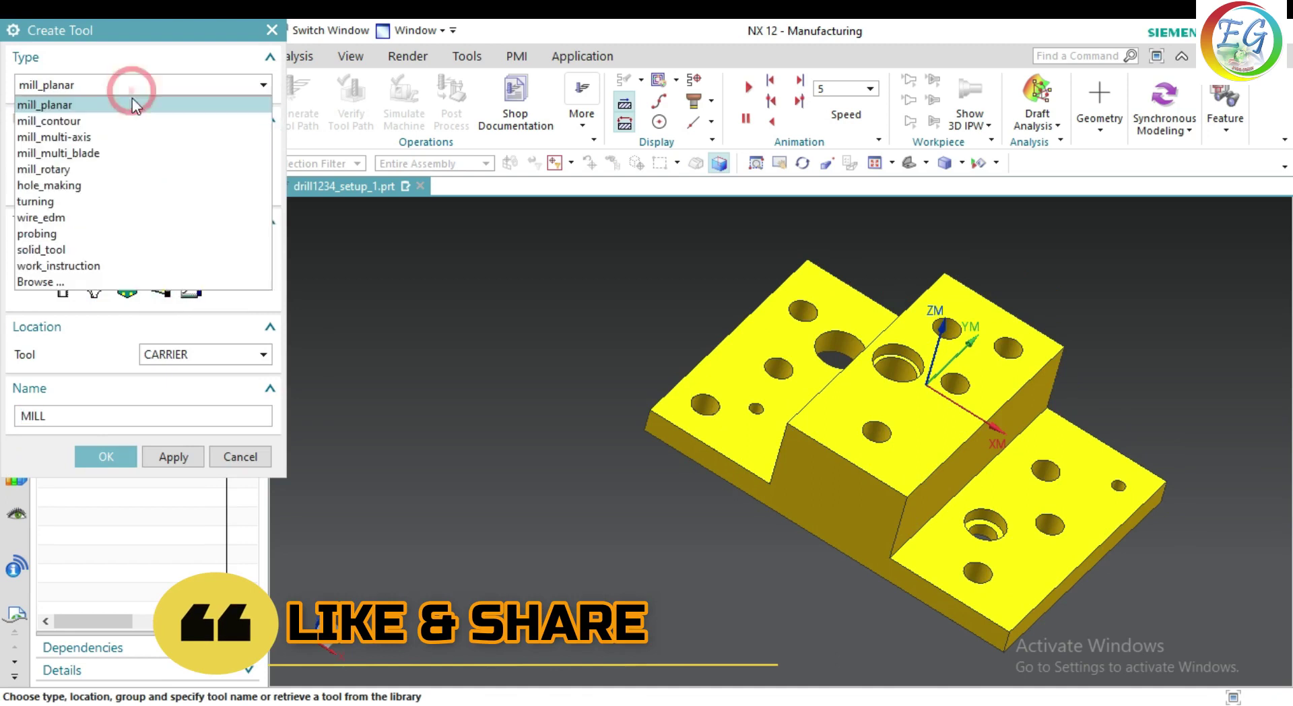
pyautogui.click(103, 185)
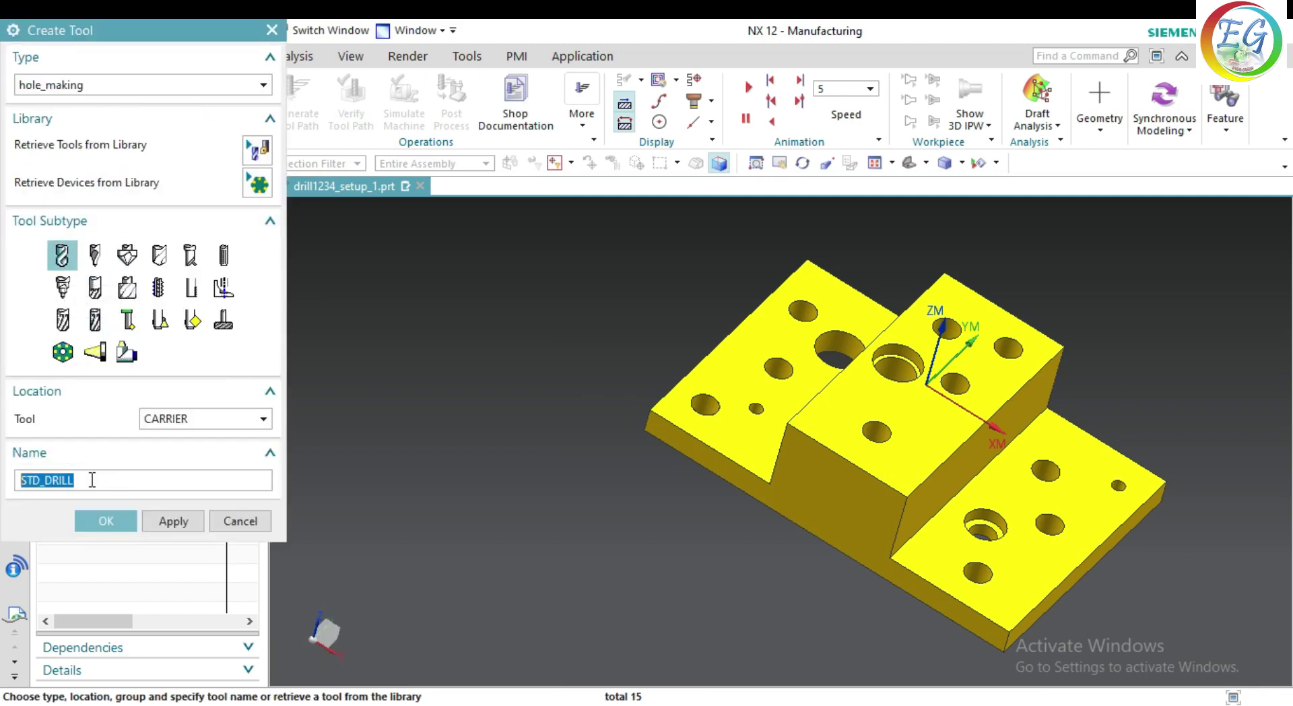
pyautogui.click(93, 479)
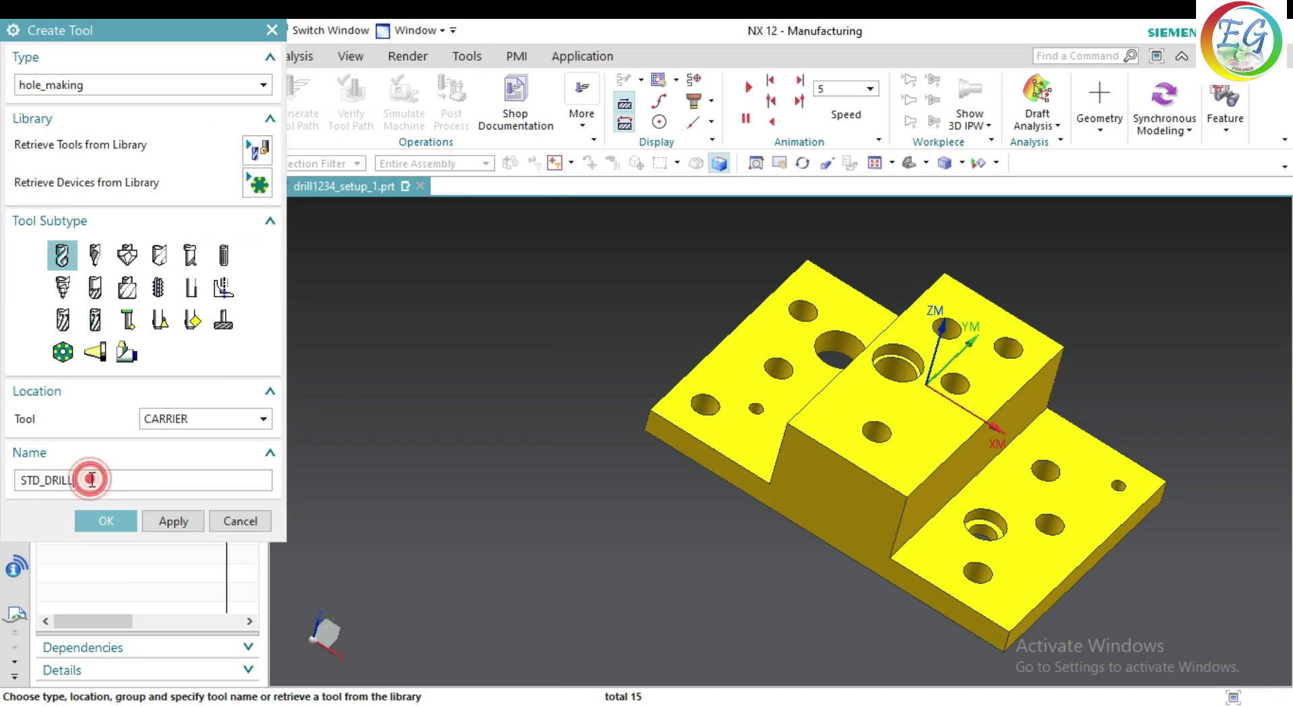
pyautogui.write('5')
pyautogui.press('Return')
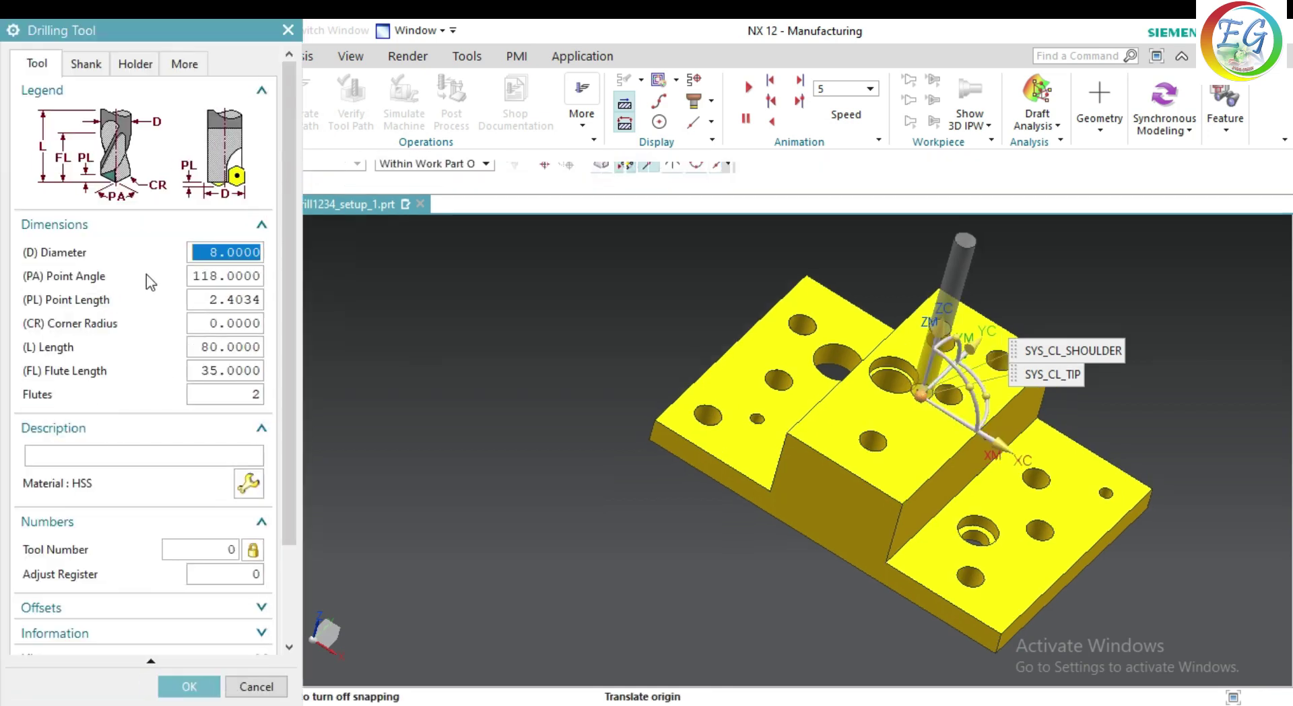
pyautogui.doubleClick(210, 252)
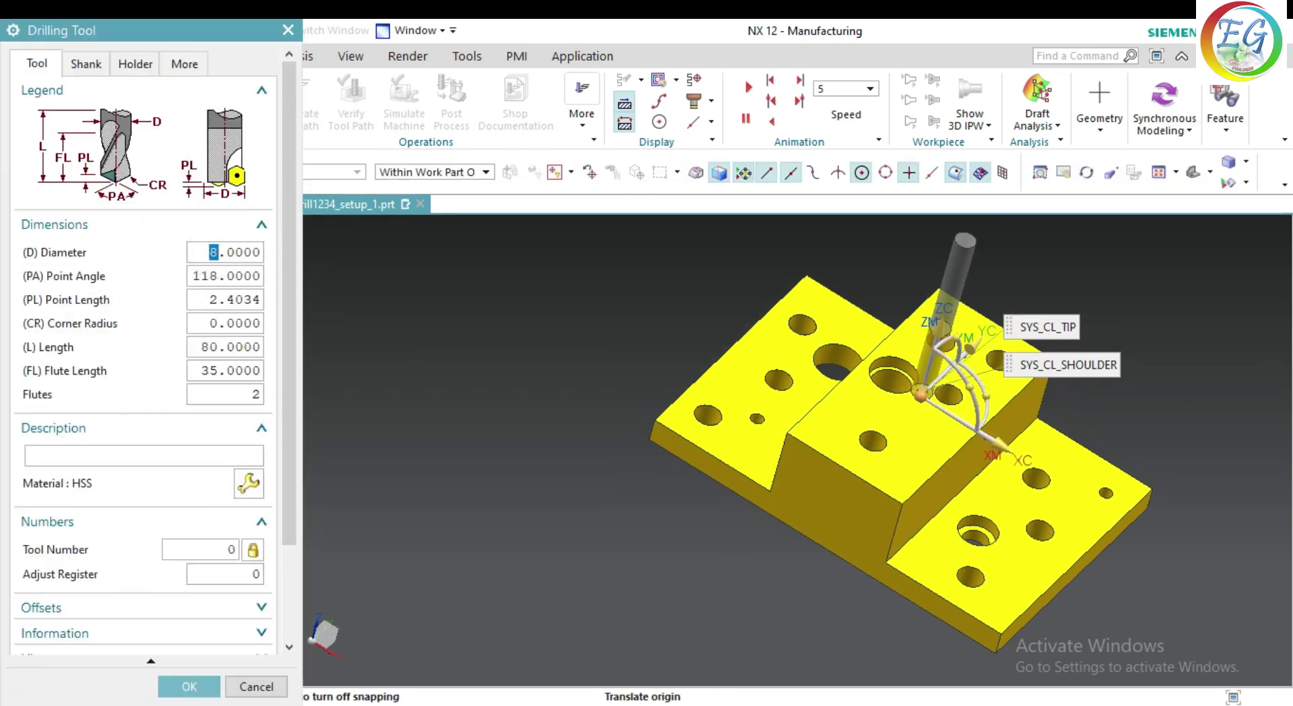
pyautogui.press('Return')
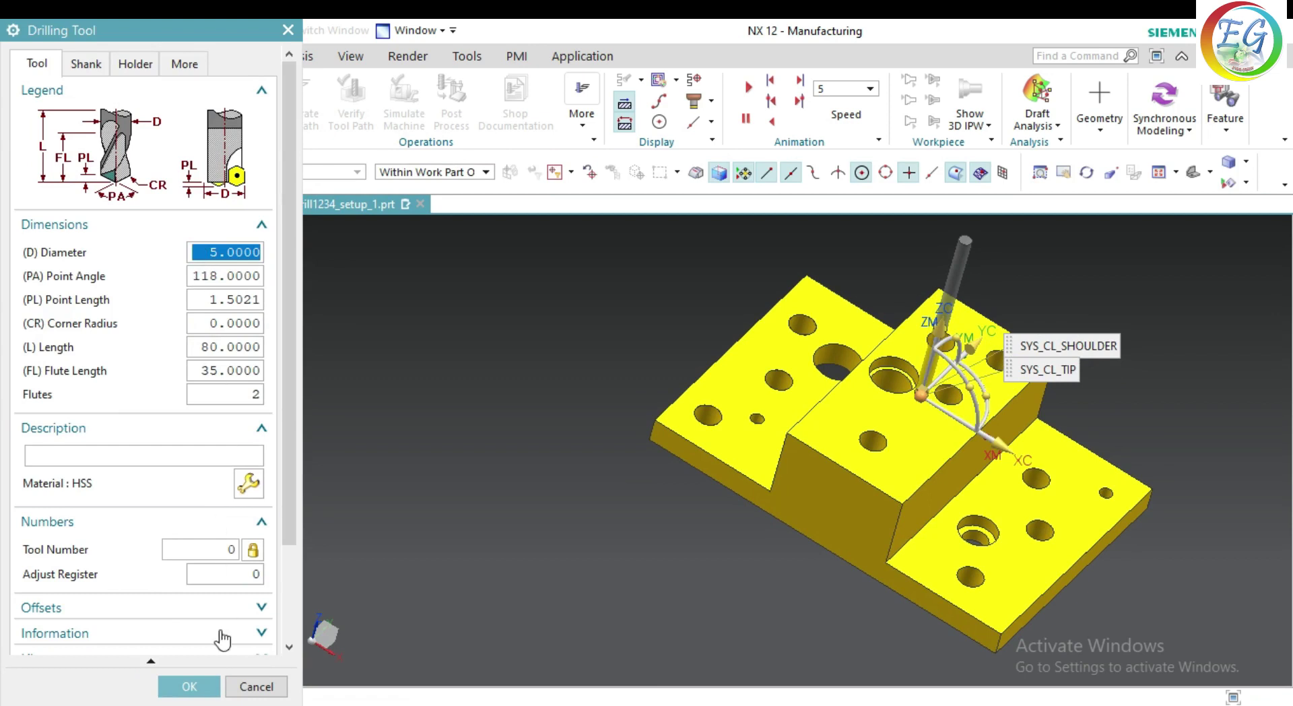
pyautogui.click(199, 688)
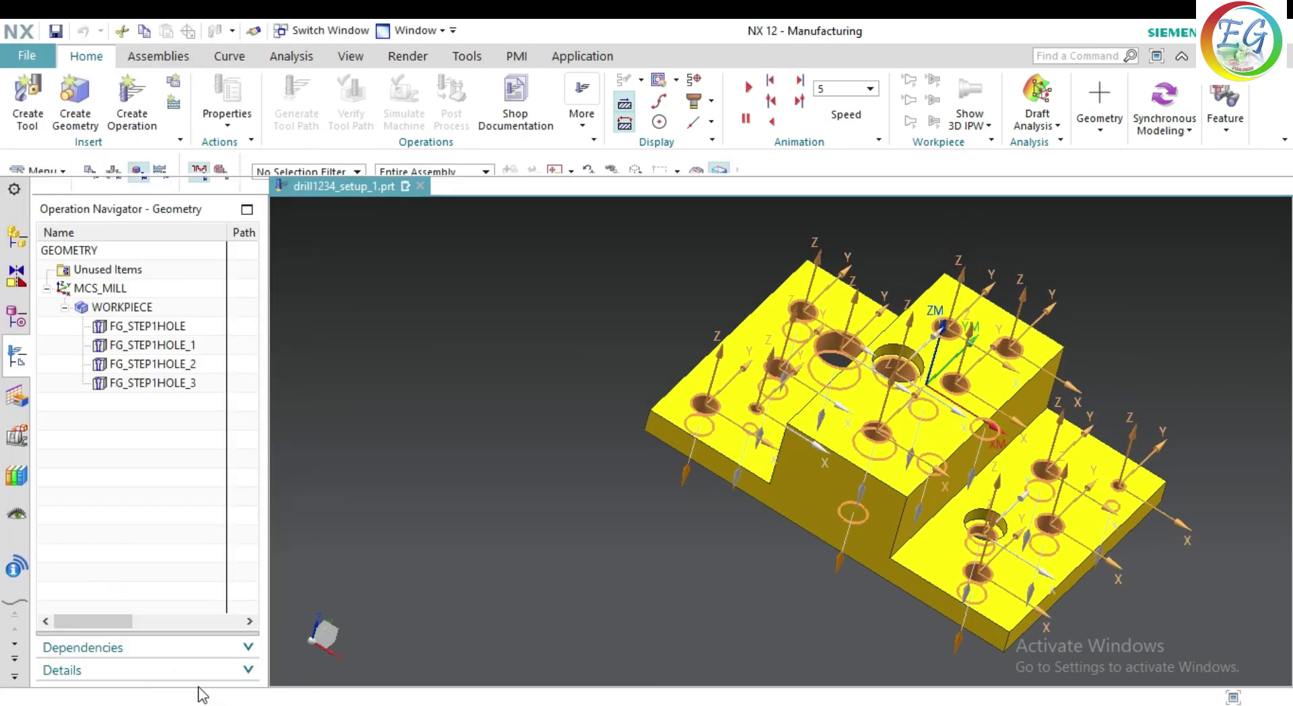
# Create a second STD_DRILL tool with 10 mm diameter
pyautogui.click(39, 127)
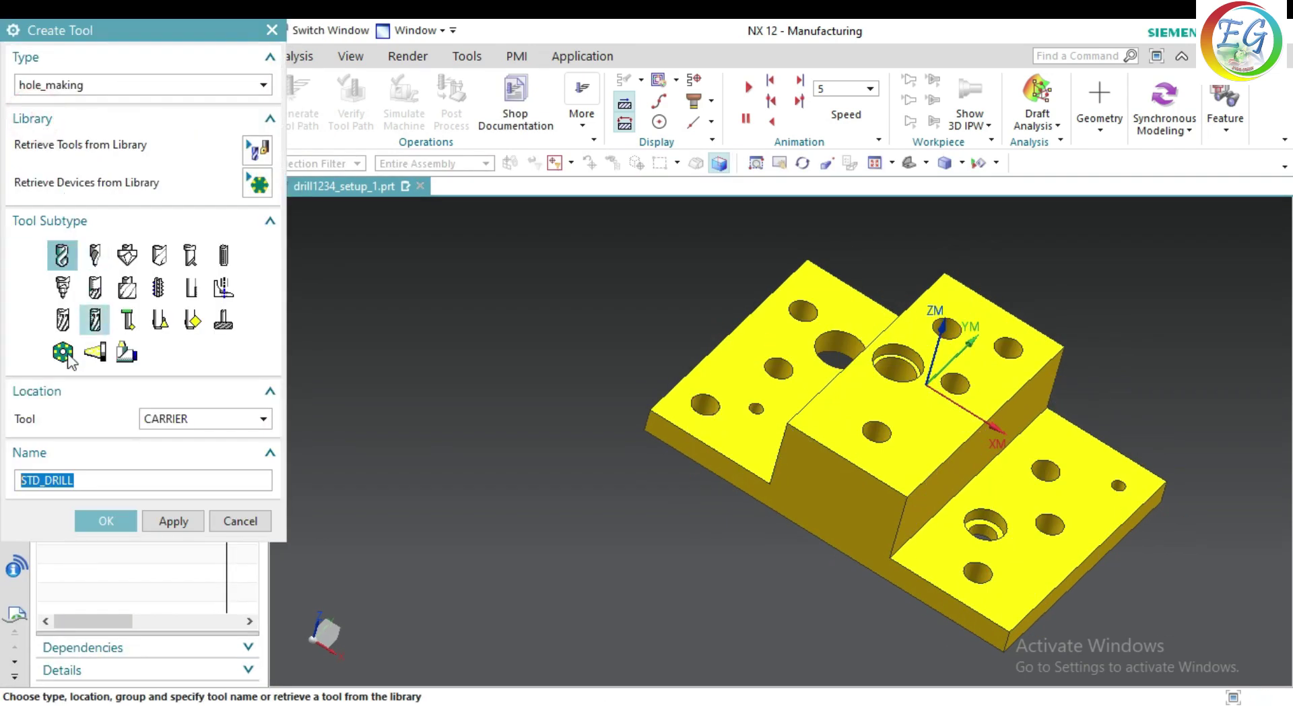
pyautogui.click(79, 479)
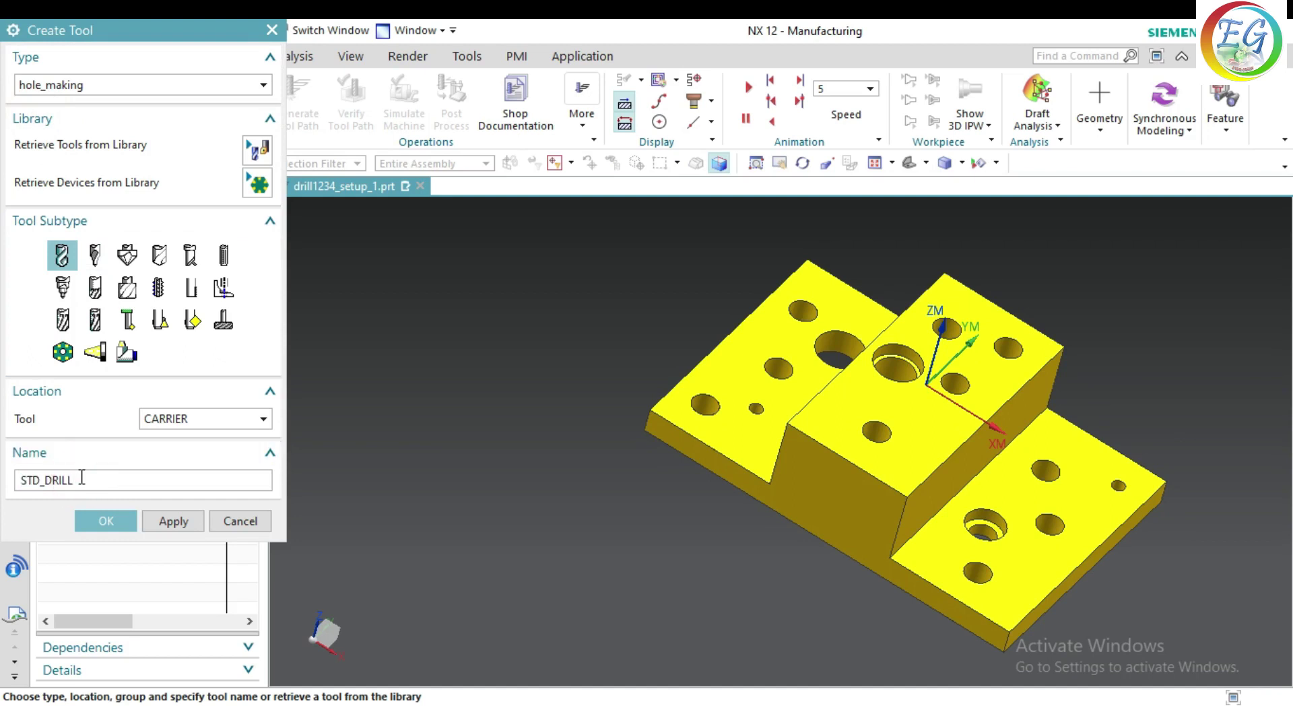
pyautogui.write('1')
pyautogui.press('Return')
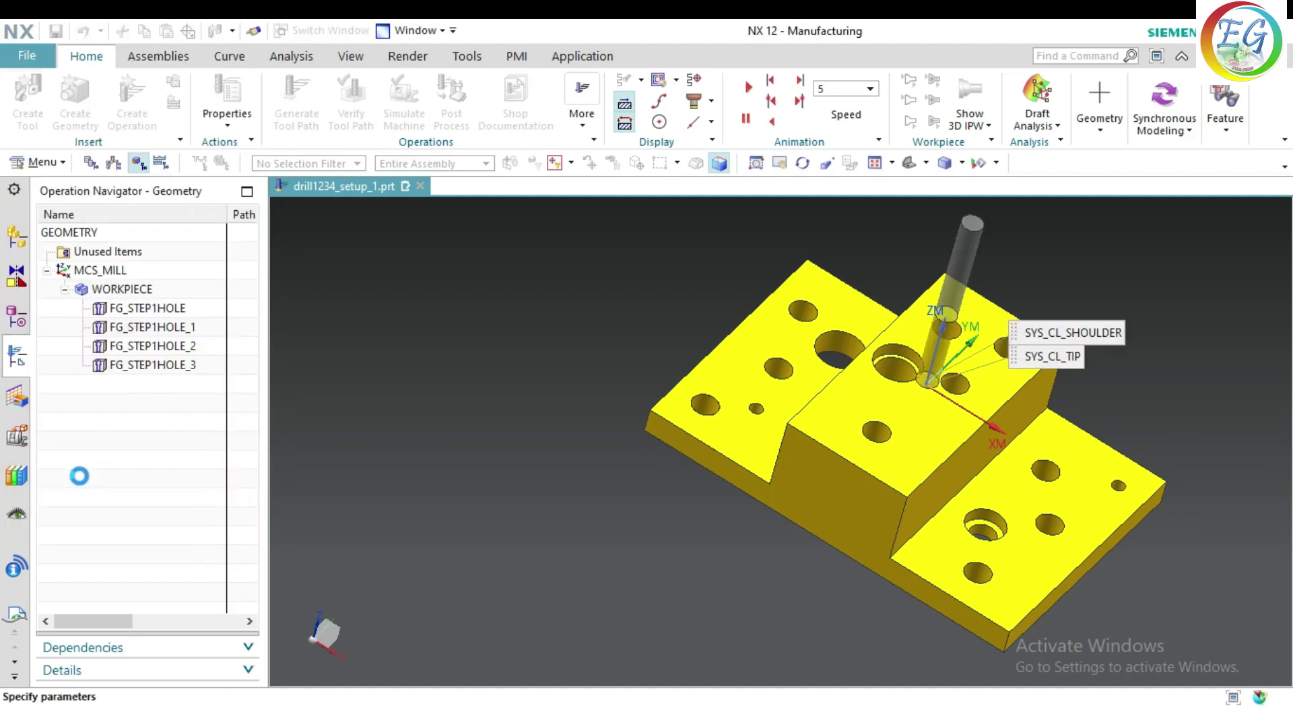
pyautogui.doubleClick(216, 250)
pyautogui.write('10.0000')
pyautogui.press('Return')
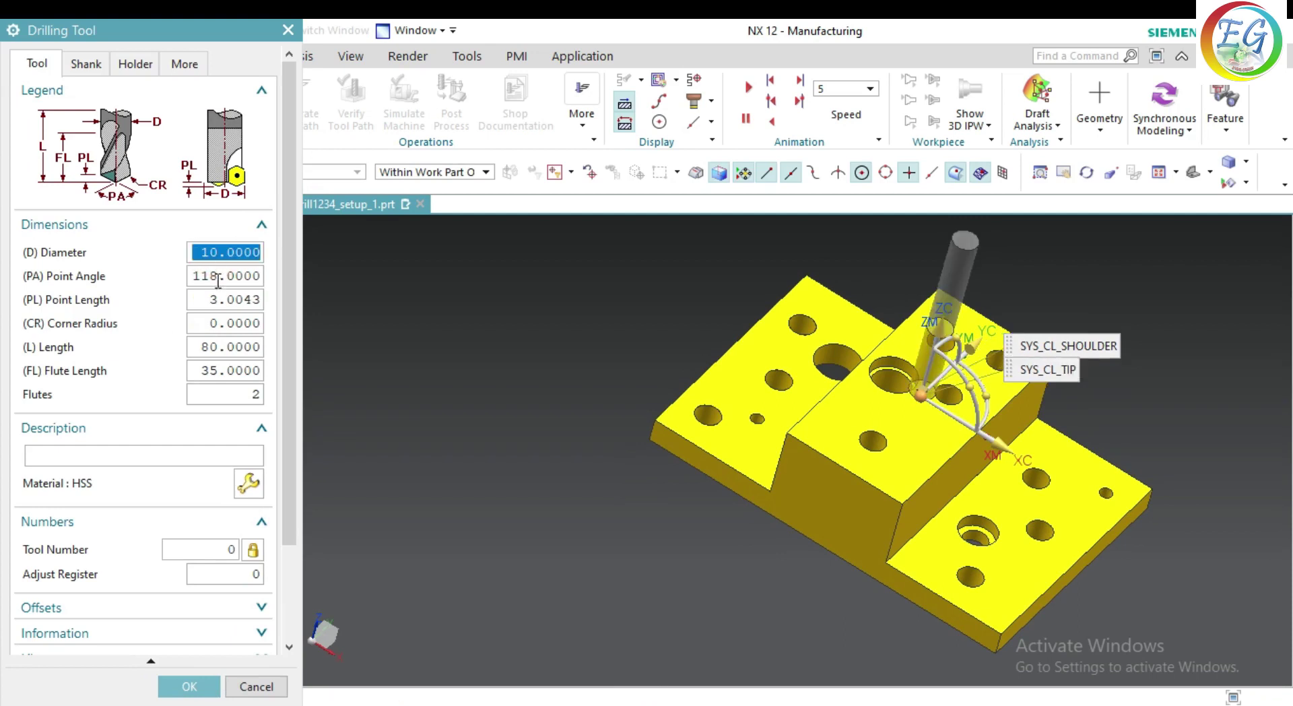
pyautogui.click(189, 686)
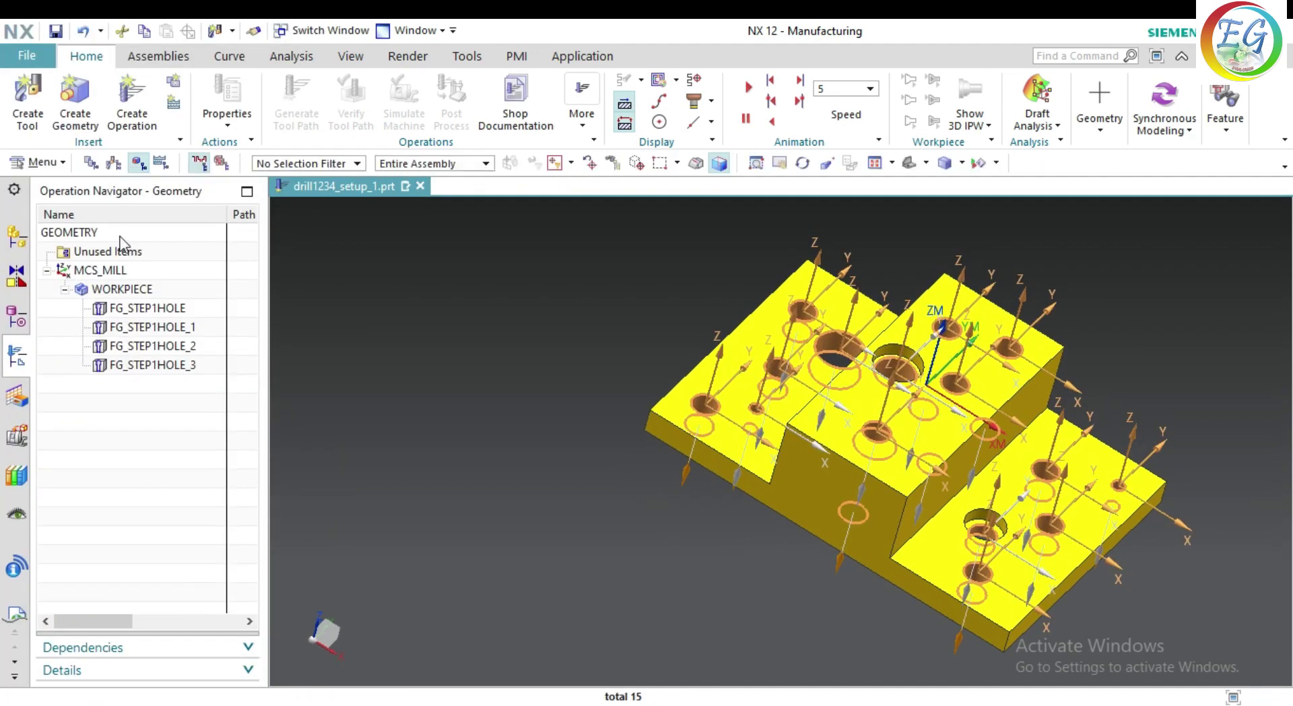
# Create a third STD_DRILL tool with 15 mm diameter
pyautogui.click(48, 135)
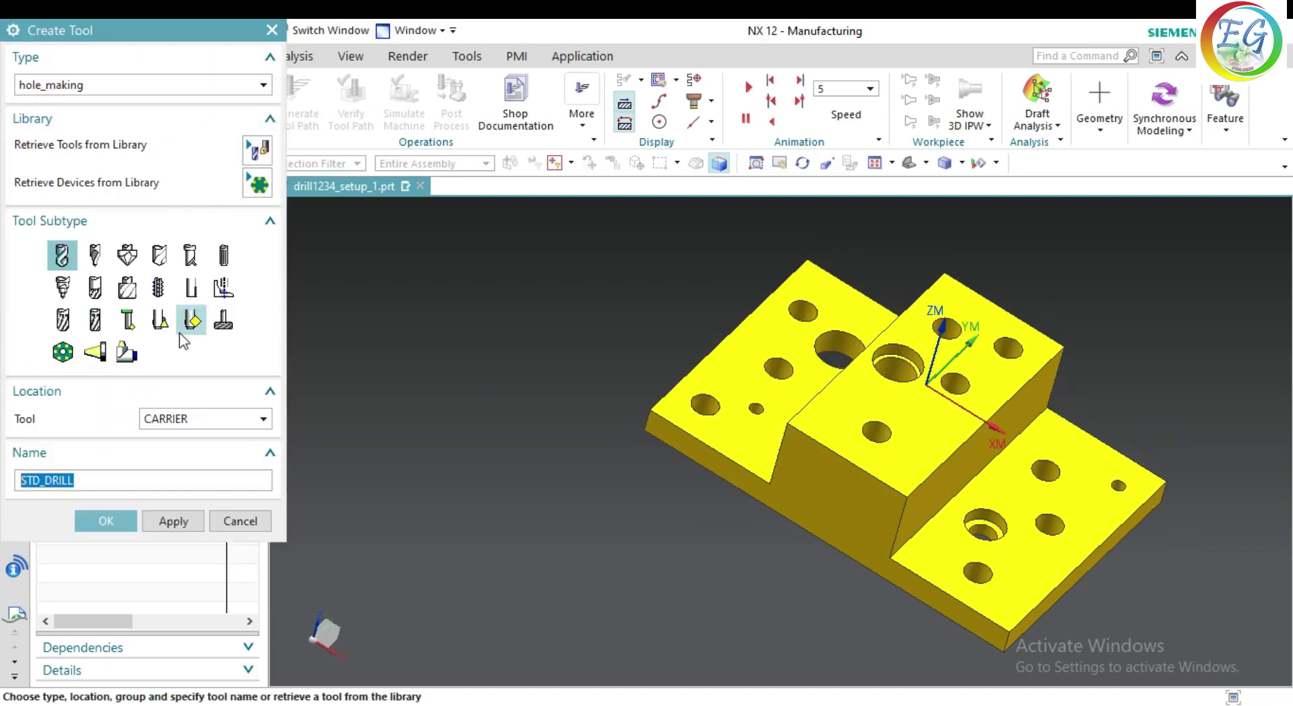
pyautogui.click(135, 478)
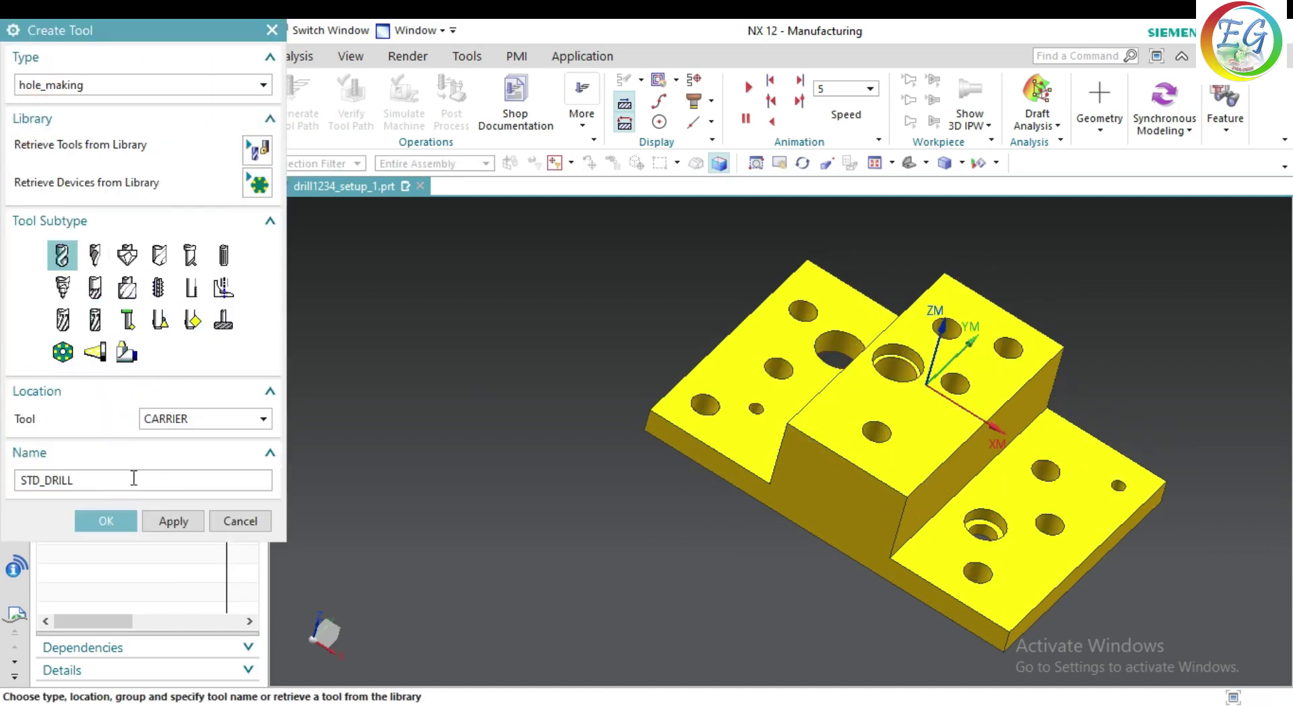
pyautogui.write('15')
pyautogui.press('Return')
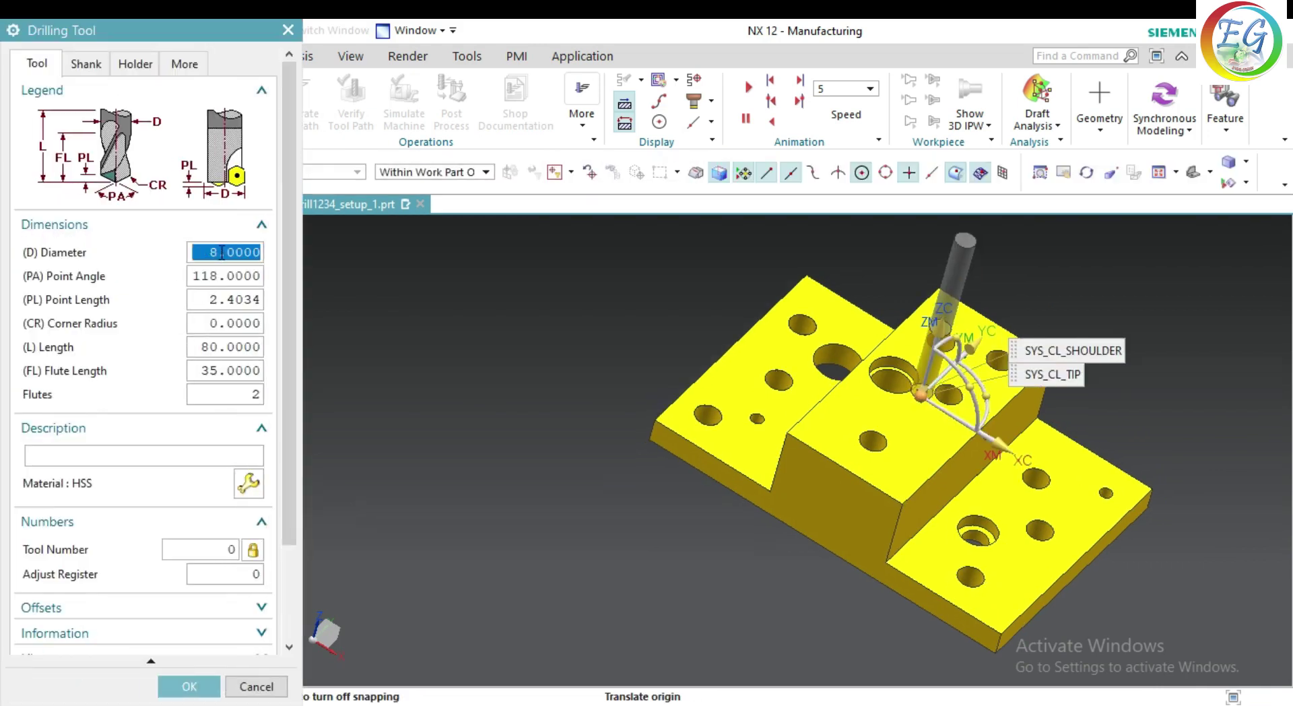
pyautogui.doubleClick(209, 252)
pyautogui.write('5')
pyautogui.press('Return')
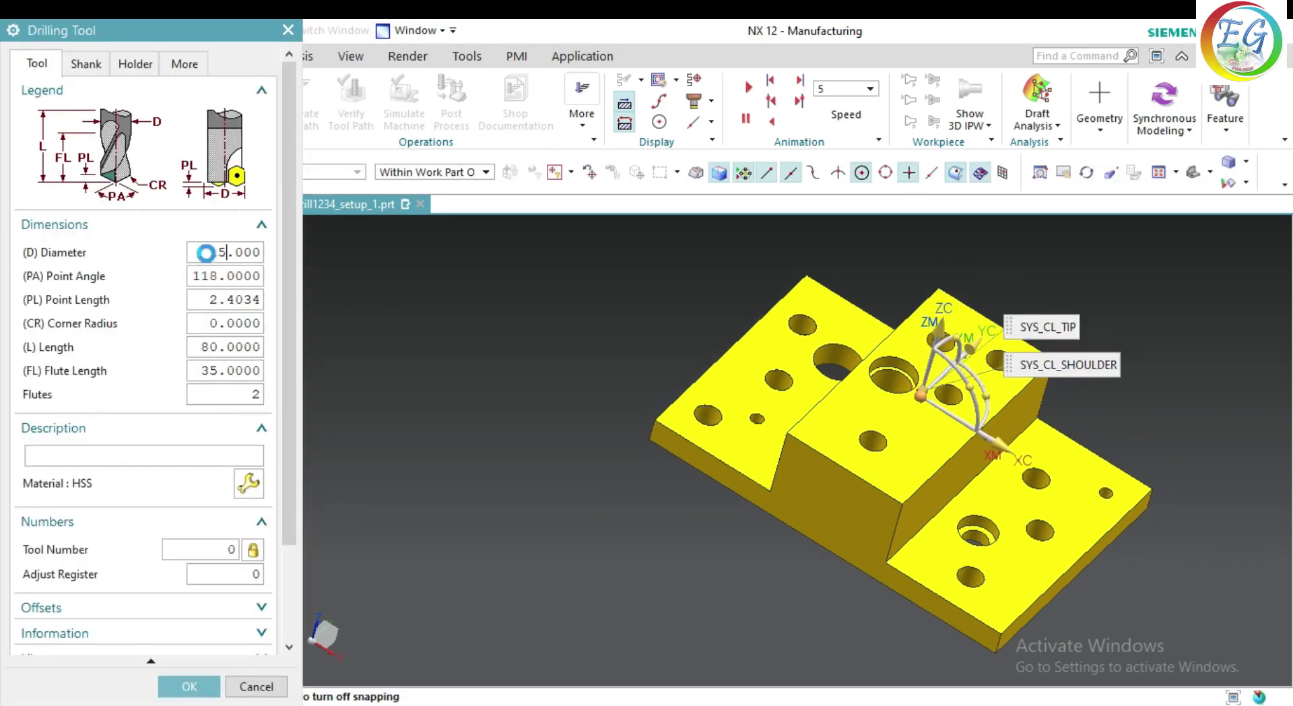
pyautogui.click(180, 685)
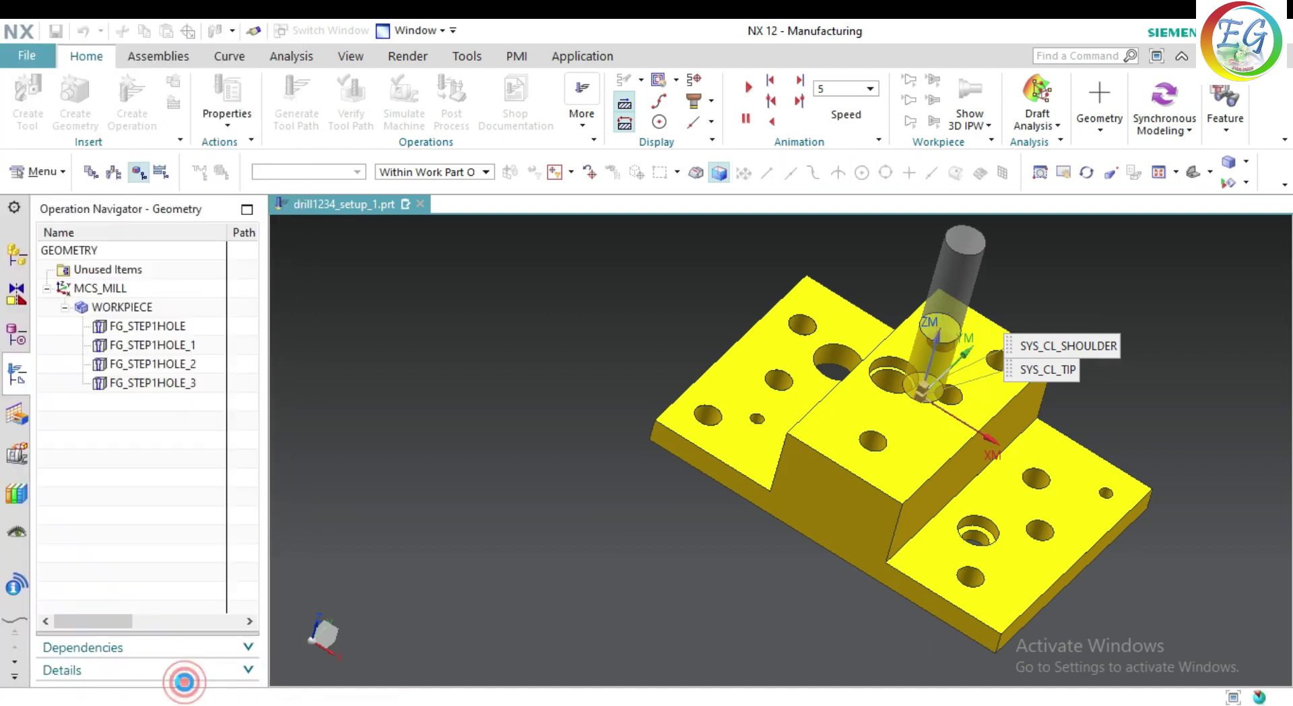
# Create a fourth STD_DRILL tool with 18 mm diameter
pyautogui.click(28, 107)
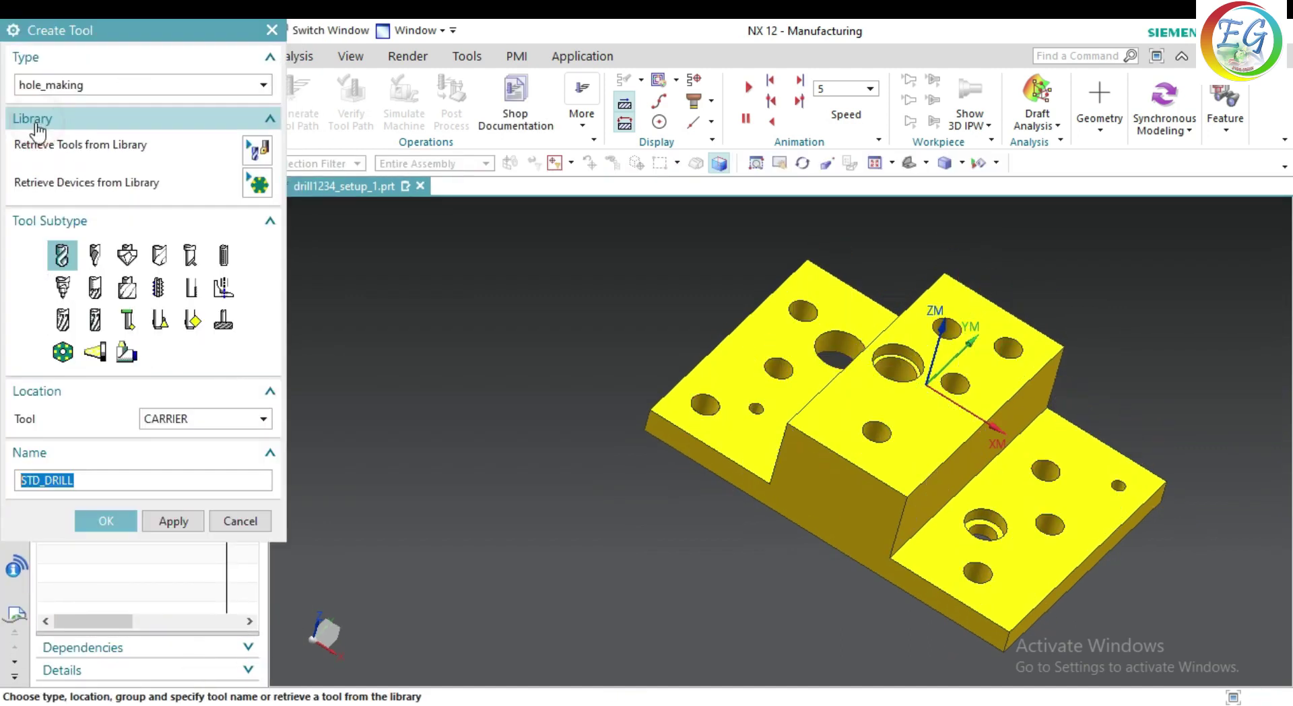
pyautogui.click(104, 478)
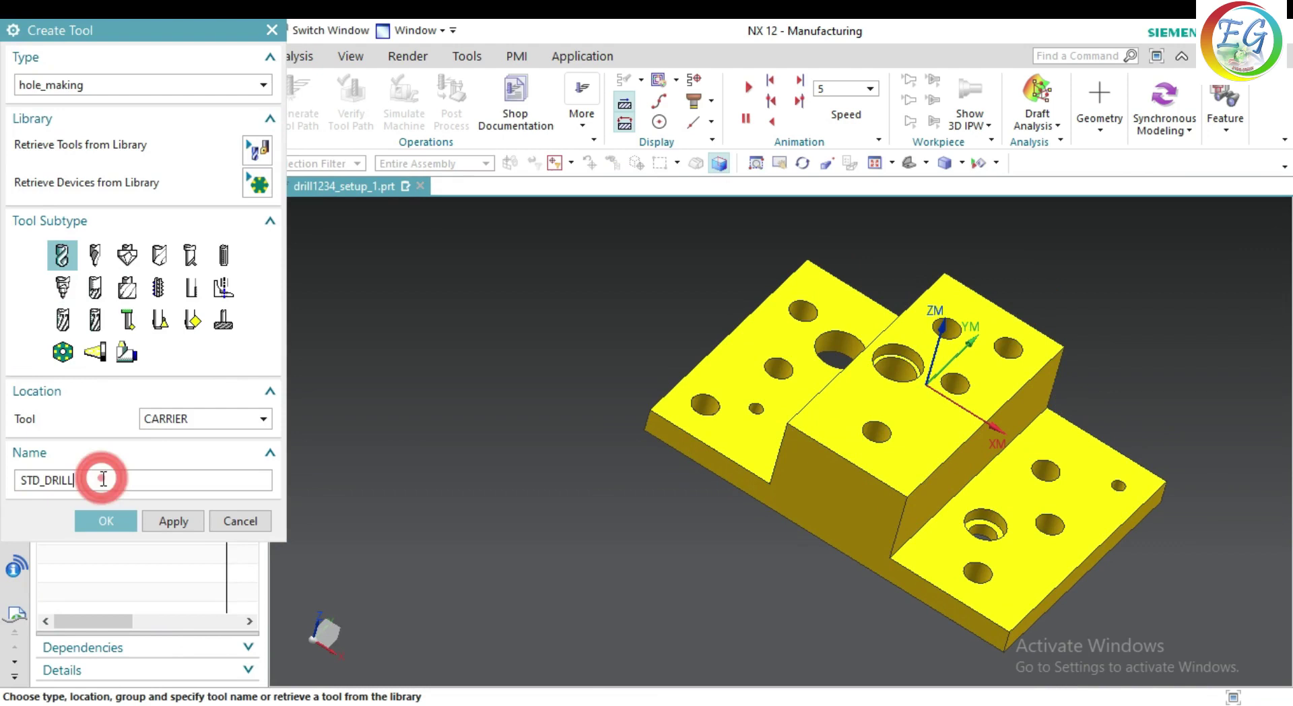
pyautogui.write('18')
pyautogui.press('Return')
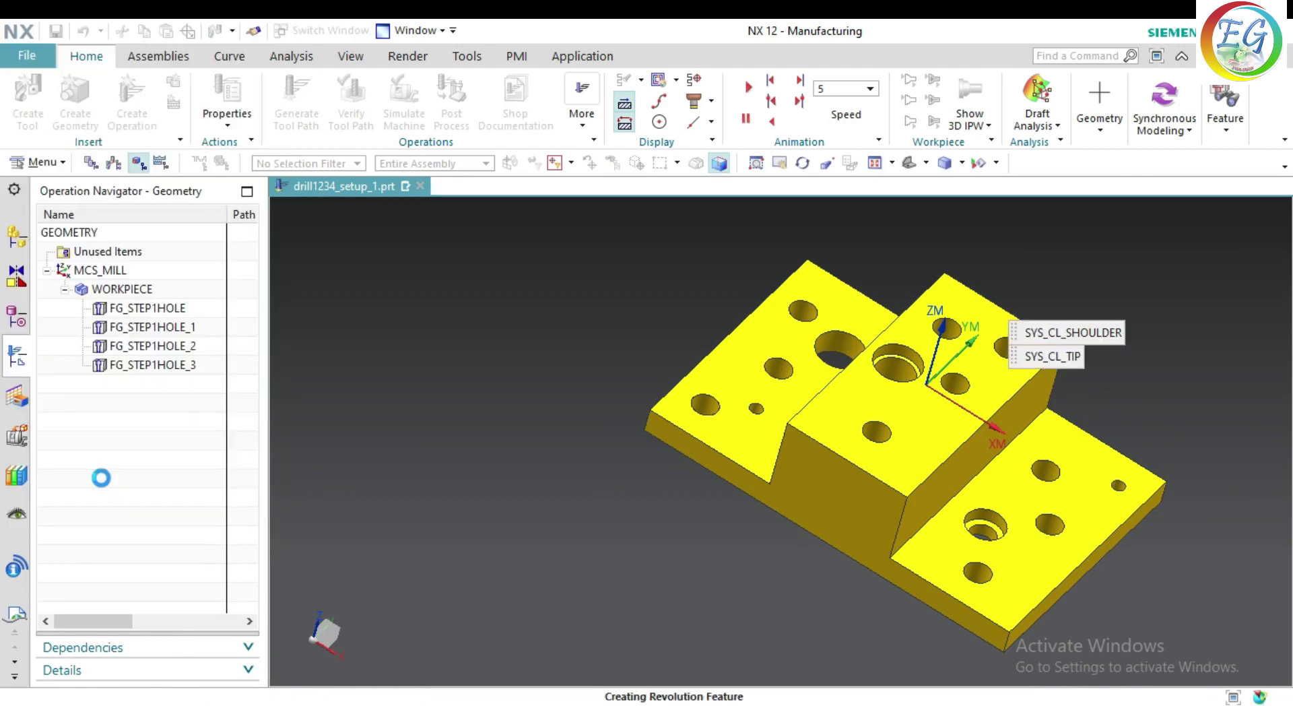
pyautogui.click(202, 253)
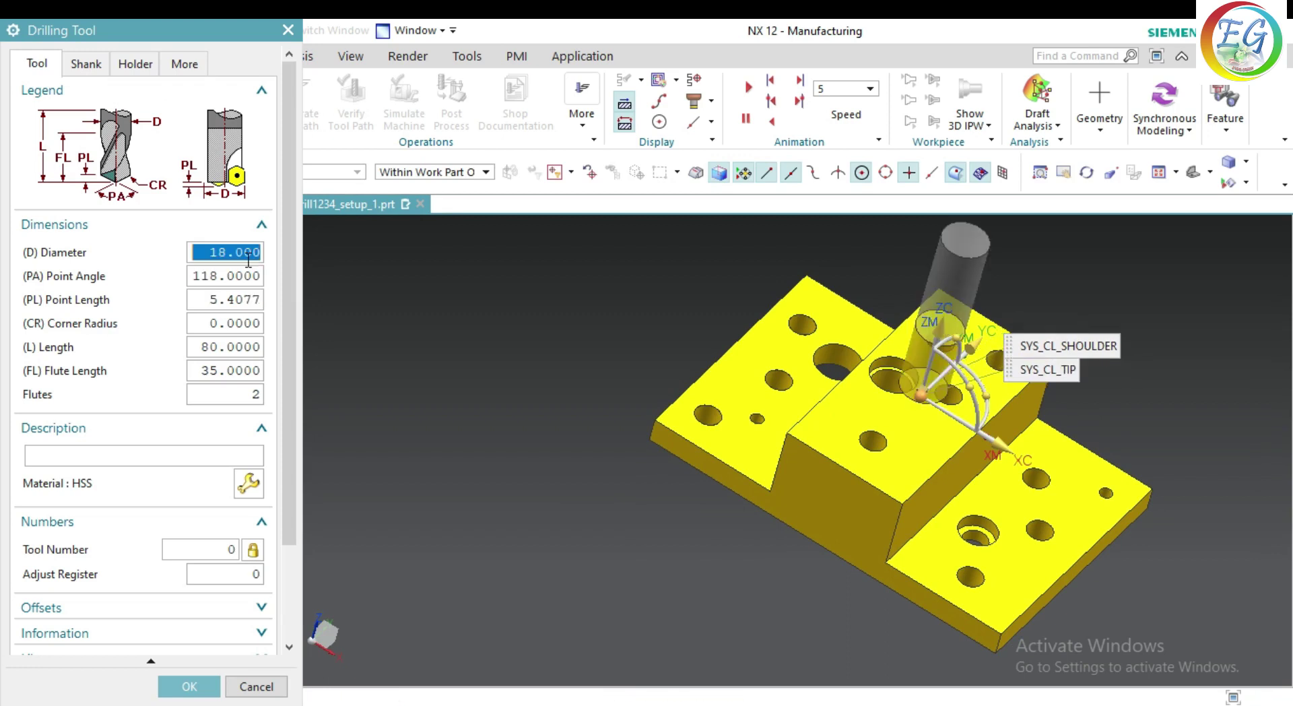
pyautogui.click(191, 685)
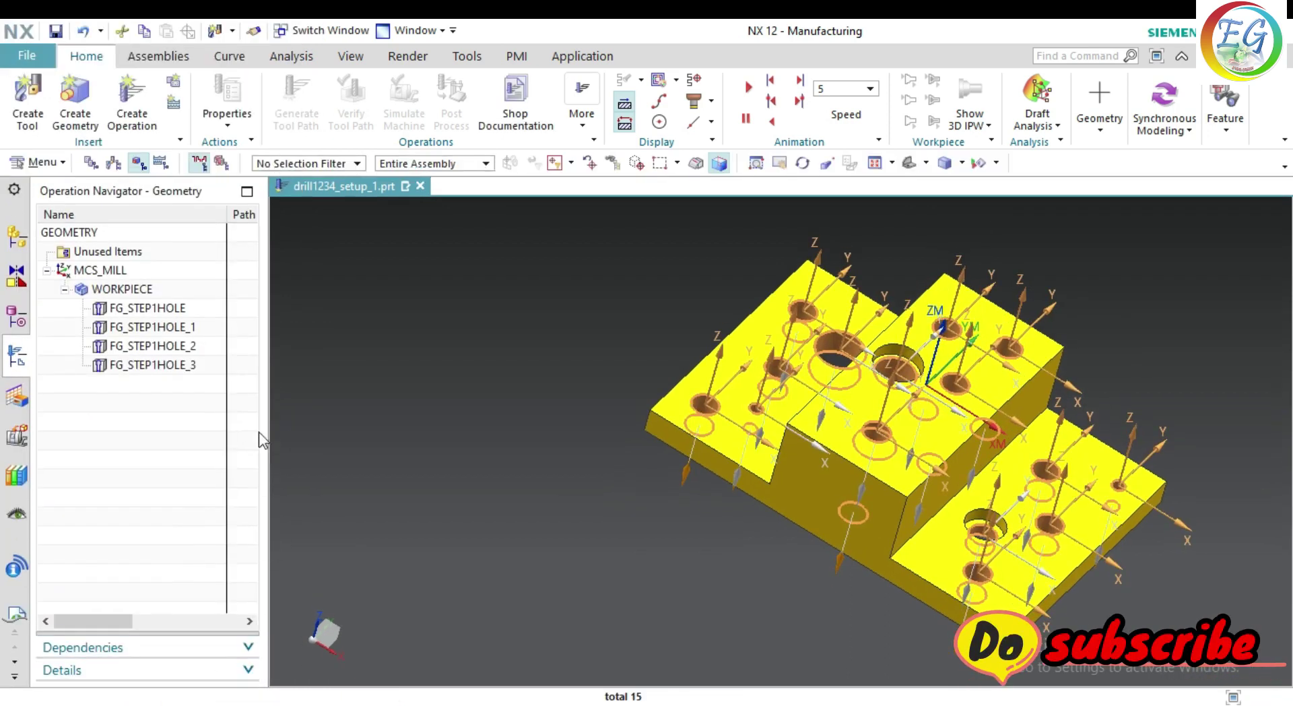
# Refresh the part display and orbit it to a different angle
pyautogui.rightClick(441, 372)
pyautogui.click(512, 38)
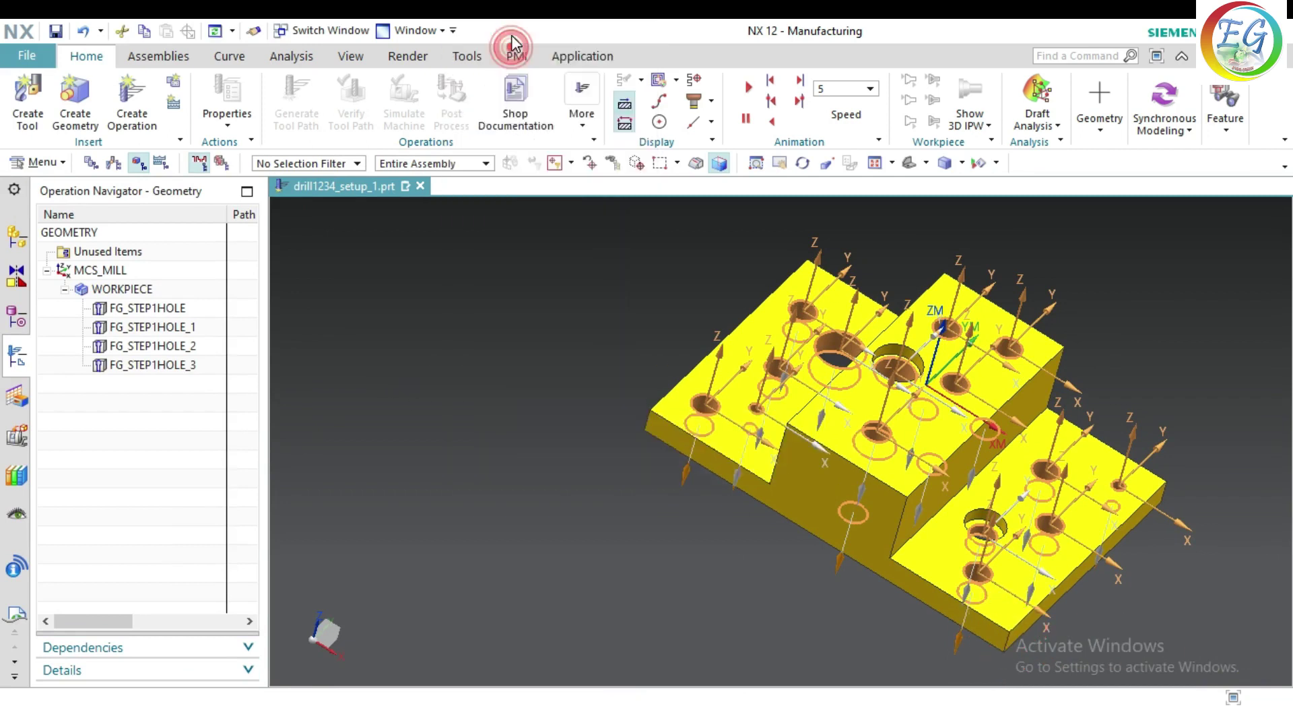
pyautogui.moveTo(547, 421); pyautogui.dragTo(548, 413, button='middle')
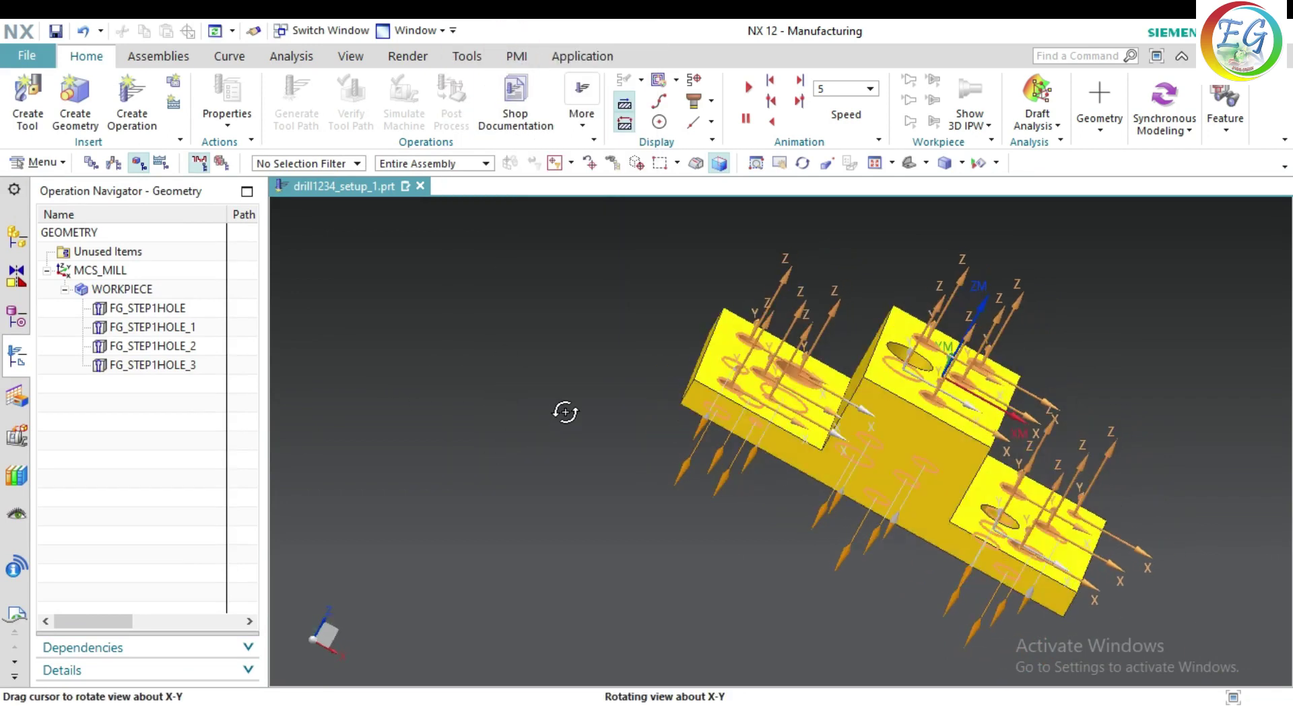
# Set up a drilling operation under NC_PROGRAM on FG_STEP1HOLE, then cancel it without creating it
pyautogui.click(130, 119)
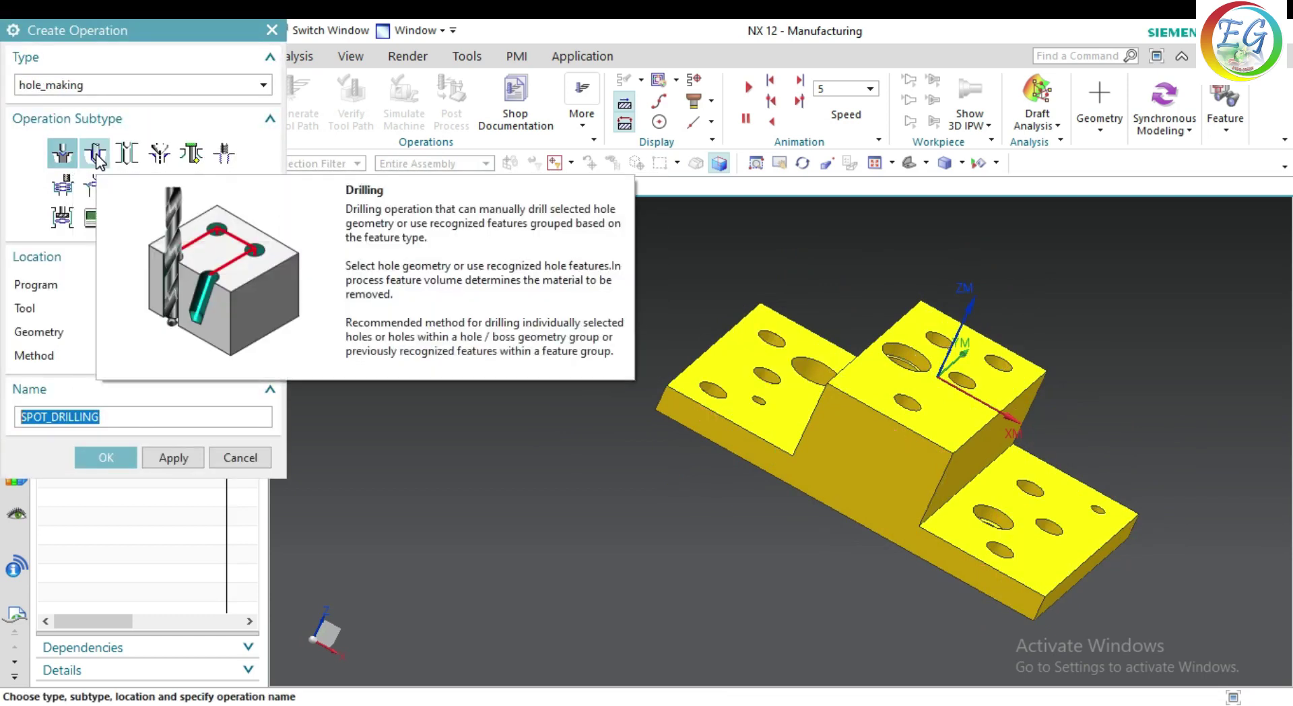
pyautogui.click(97, 161)
pyautogui.click(186, 284)
pyautogui.click(205, 320)
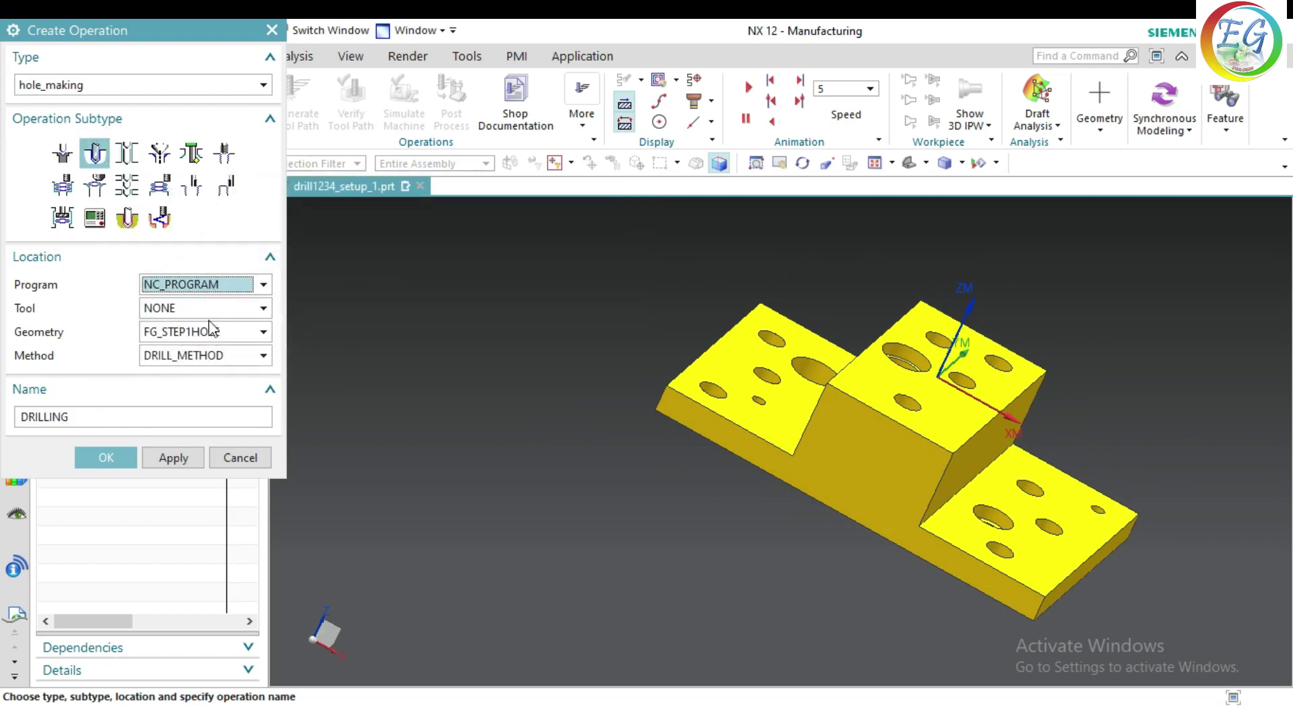
pyautogui.click(205, 329)
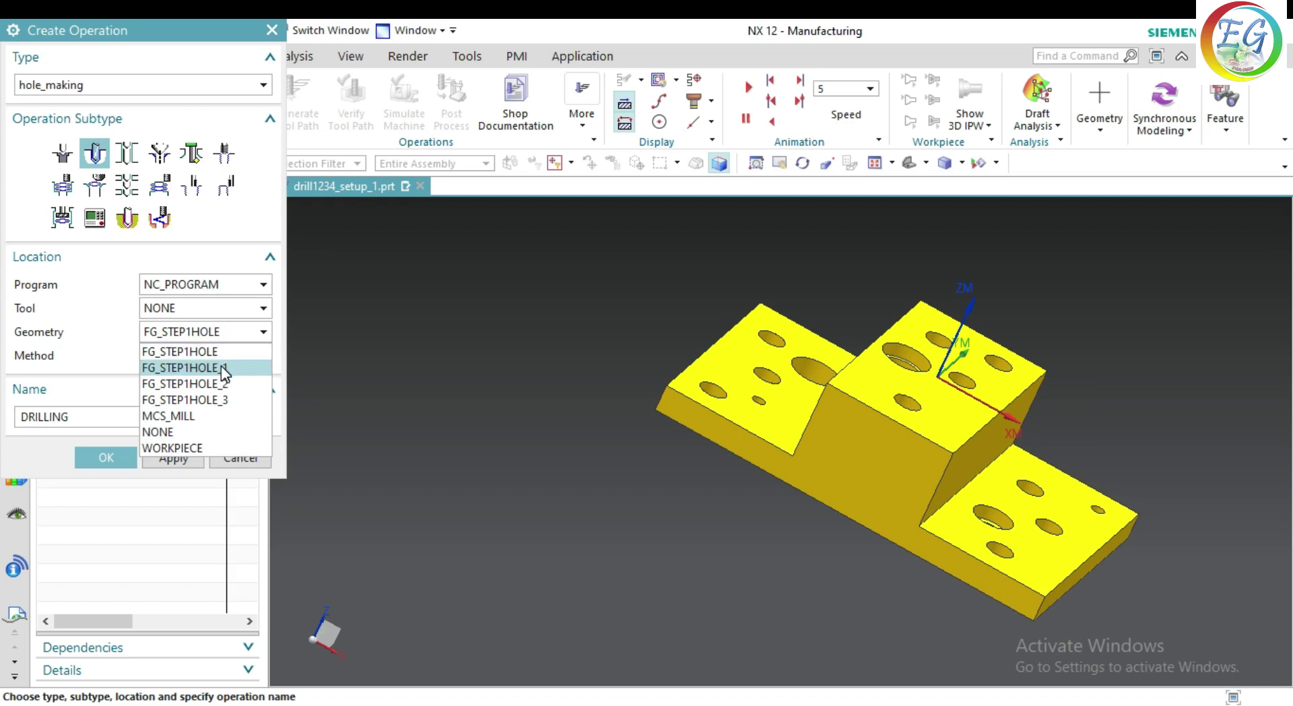
pyautogui.click(215, 351)
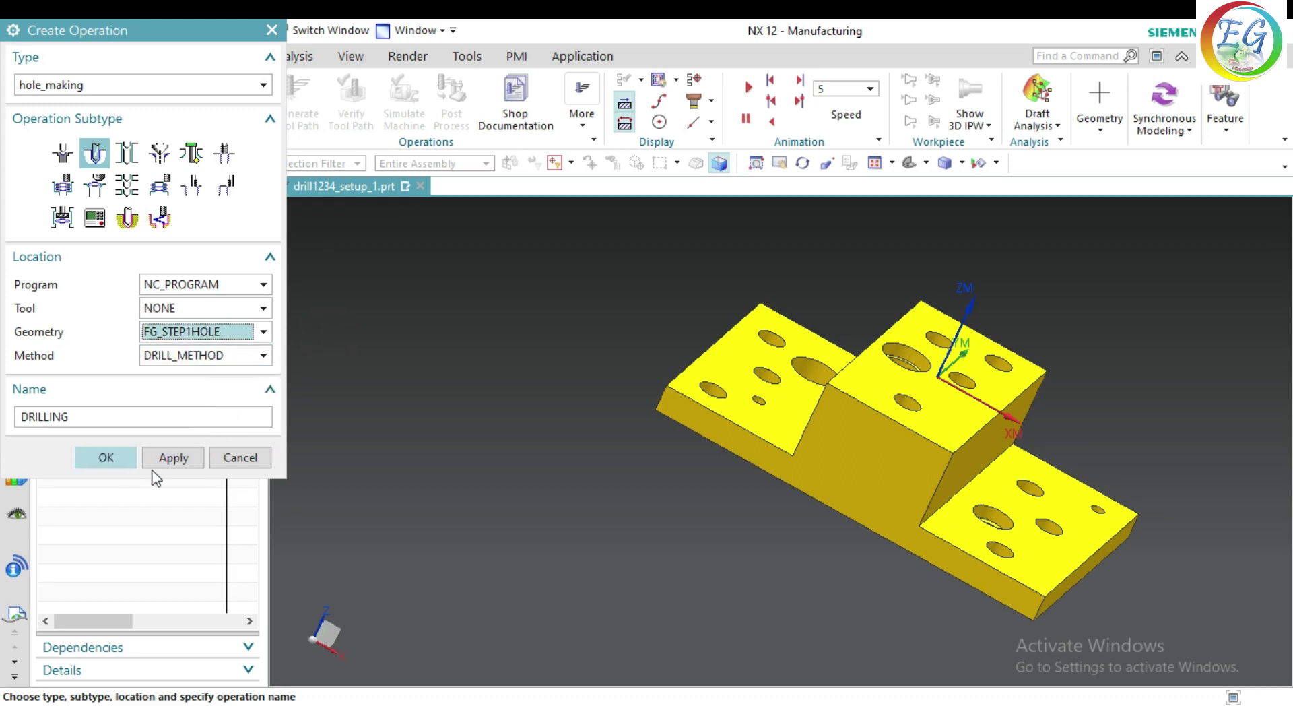
pyautogui.click(244, 459)
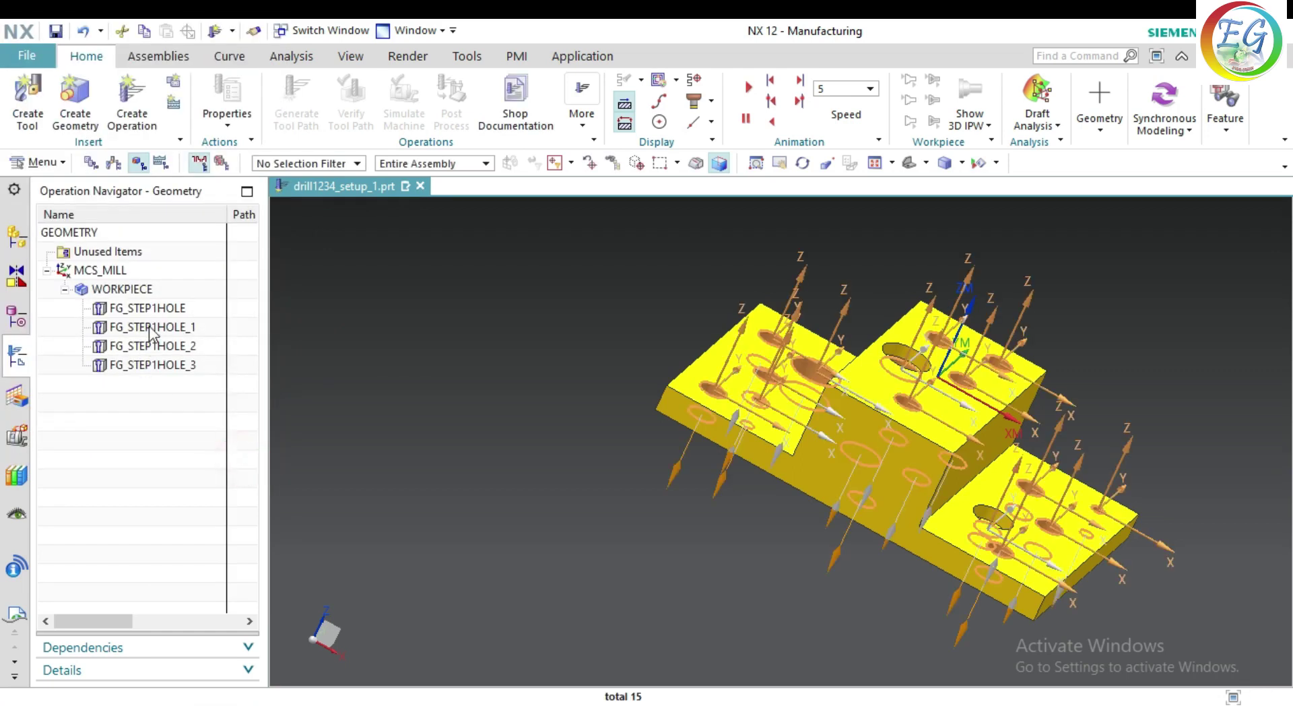
pyautogui.moveTo(147, 308)
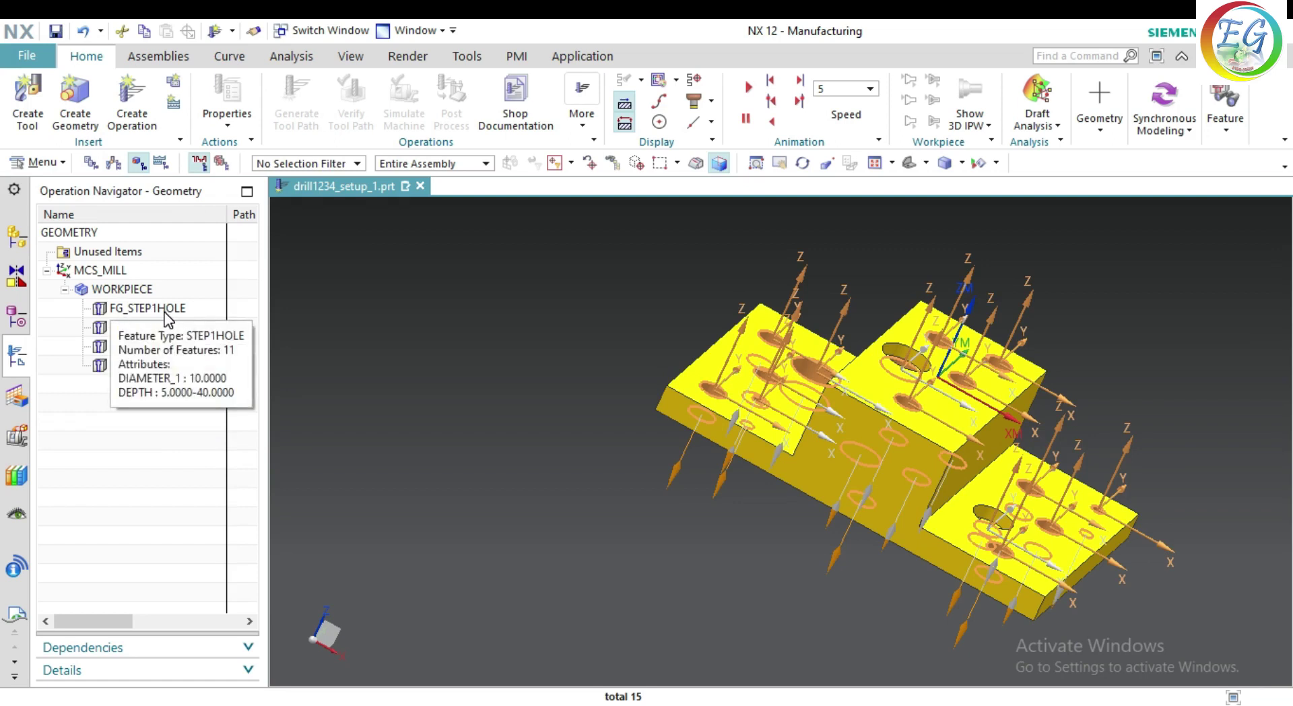
# Create a DRILLING hole-making operation using tool STD_DRILL10 on geometry FG_STEP1HOLE
pyautogui.click(167, 308)
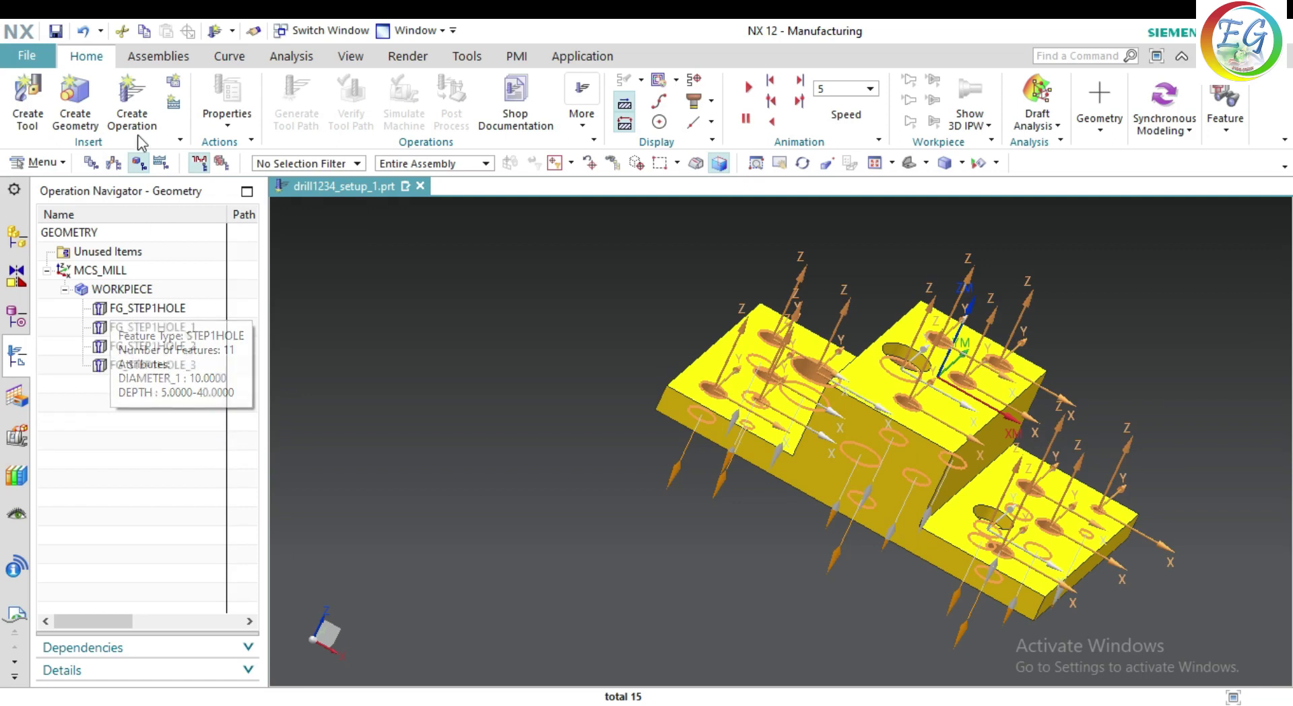
pyautogui.click(132, 102)
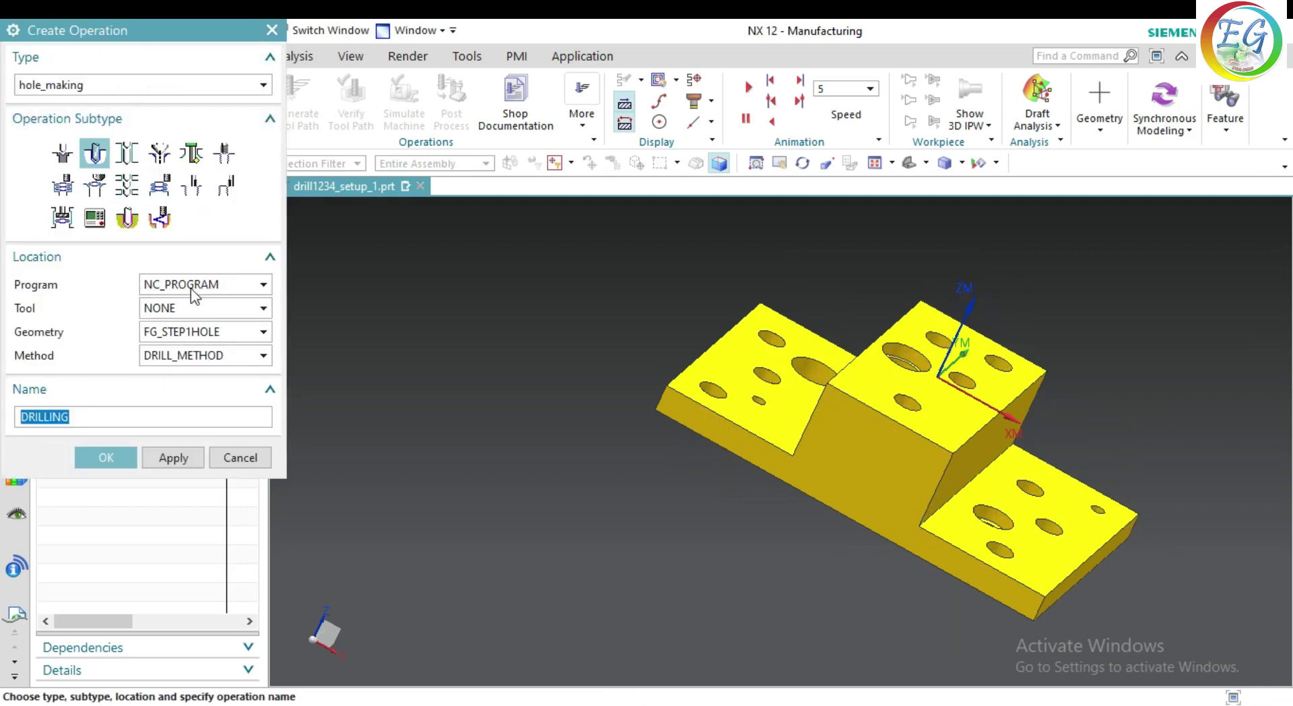
pyautogui.click(202, 309)
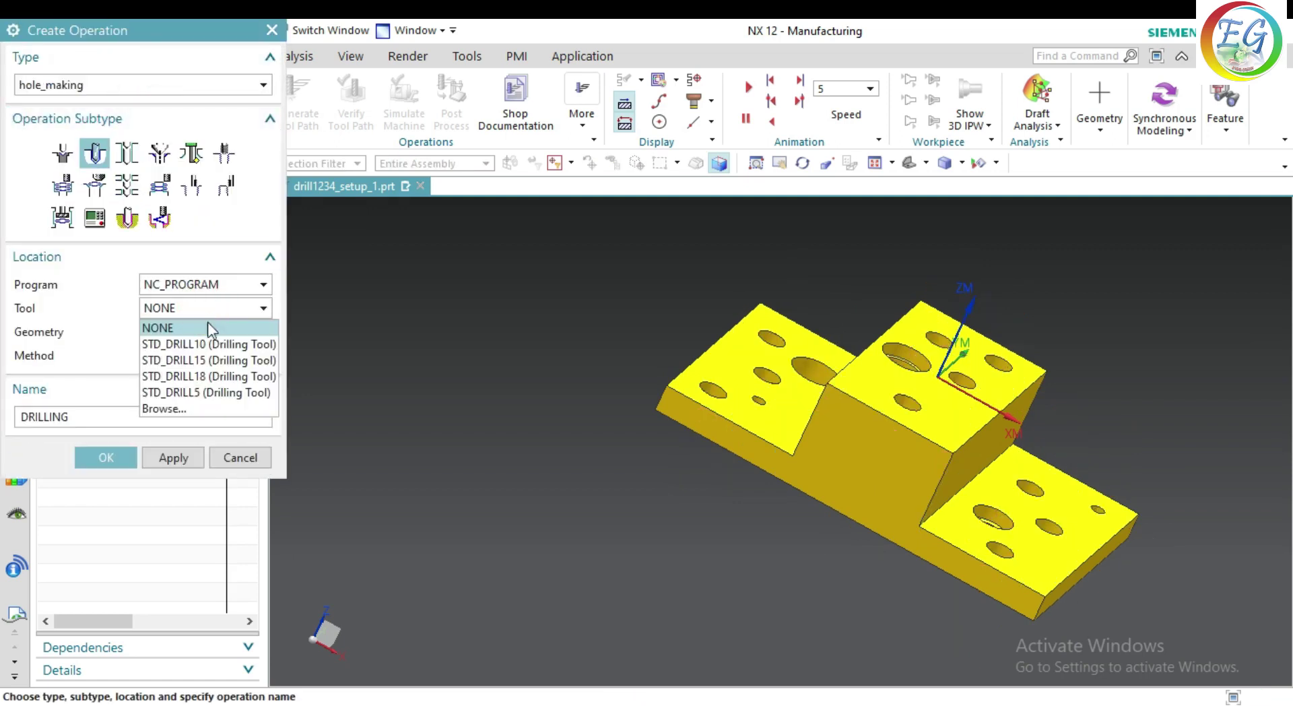
pyautogui.click(214, 344)
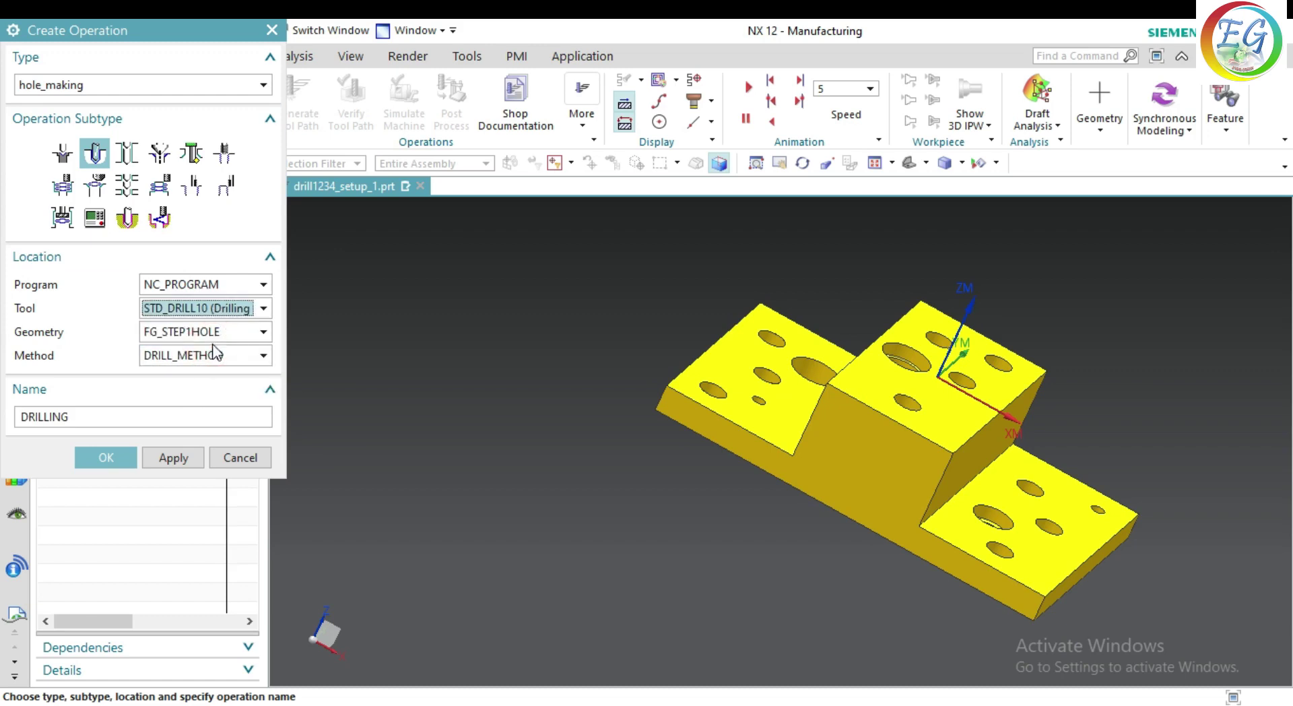
pyautogui.click(189, 333)
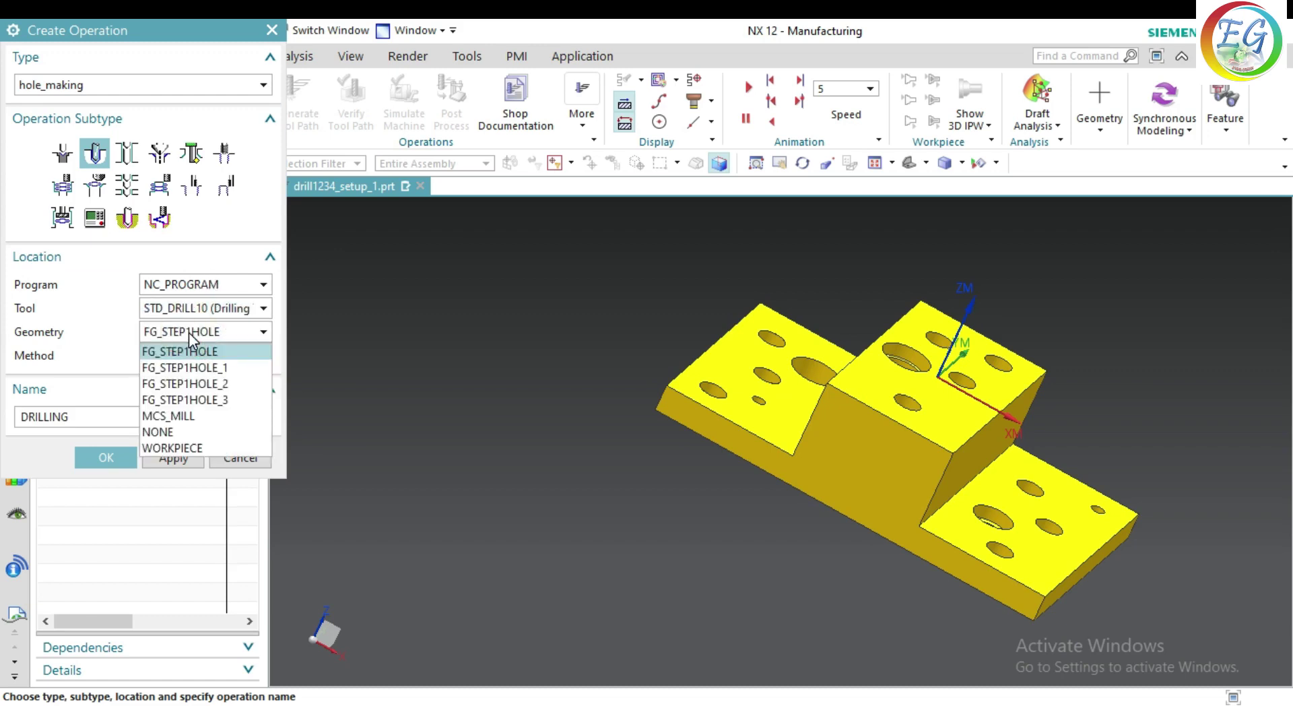
pyautogui.click(189, 332)
pyautogui.click(116, 458)
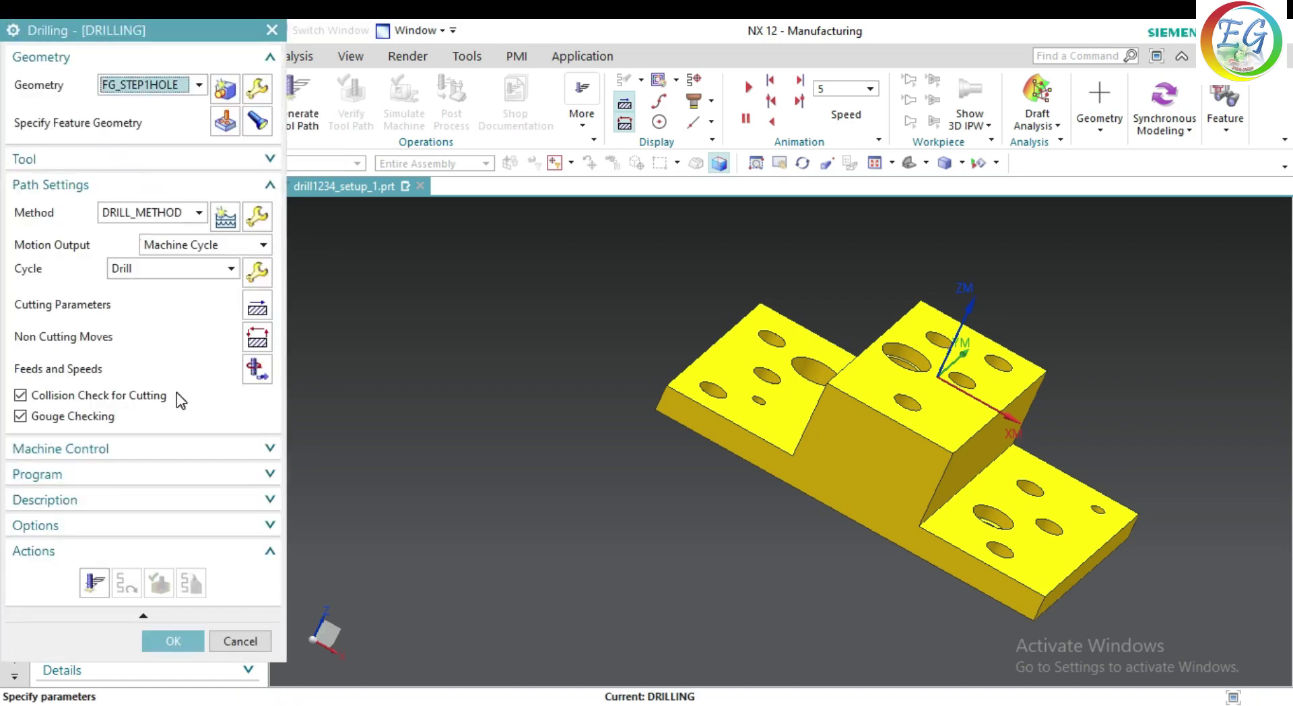
# Display the operation's target holes, orbit to inspect them, and generate the DRILLING tool path
pyautogui.click(268, 129)
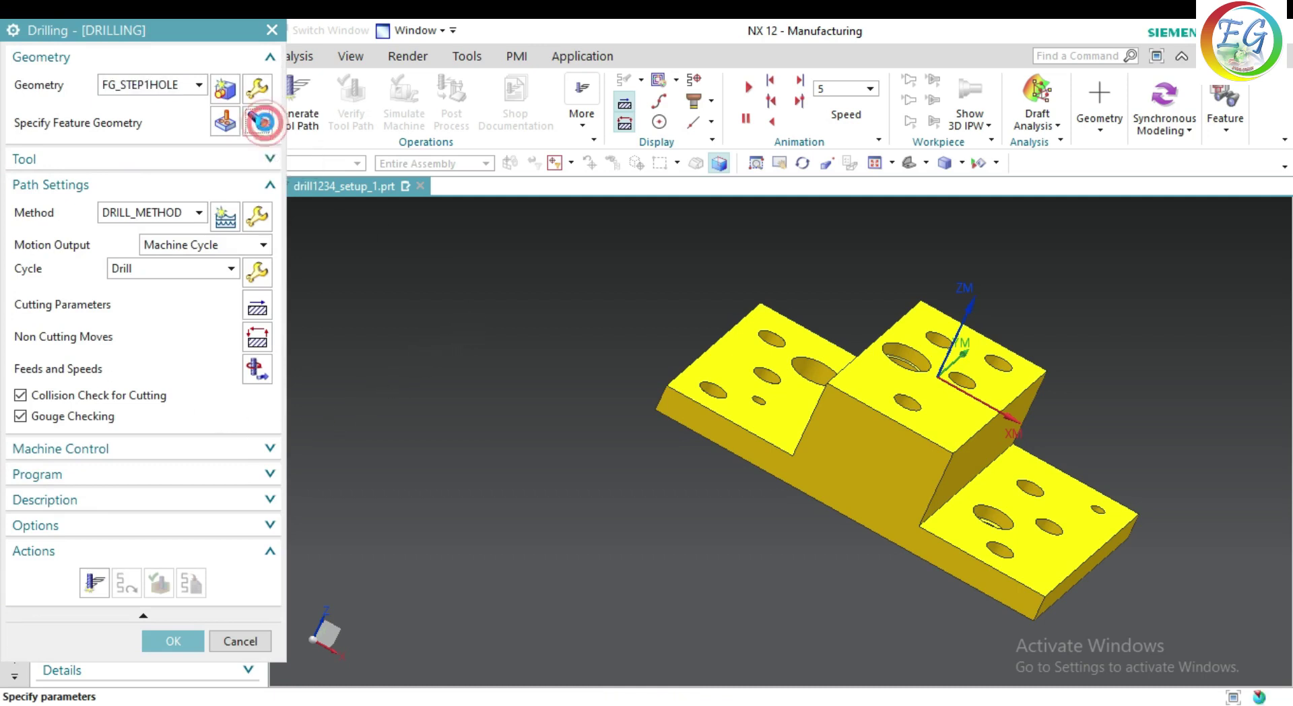
pyautogui.moveTo(499, 349)
pyautogui.mouseDown(button='middle')
pyautogui.moveTo(522, 369)
pyautogui.moveTo(499, 401)
pyautogui.mouseUp(button='middle')
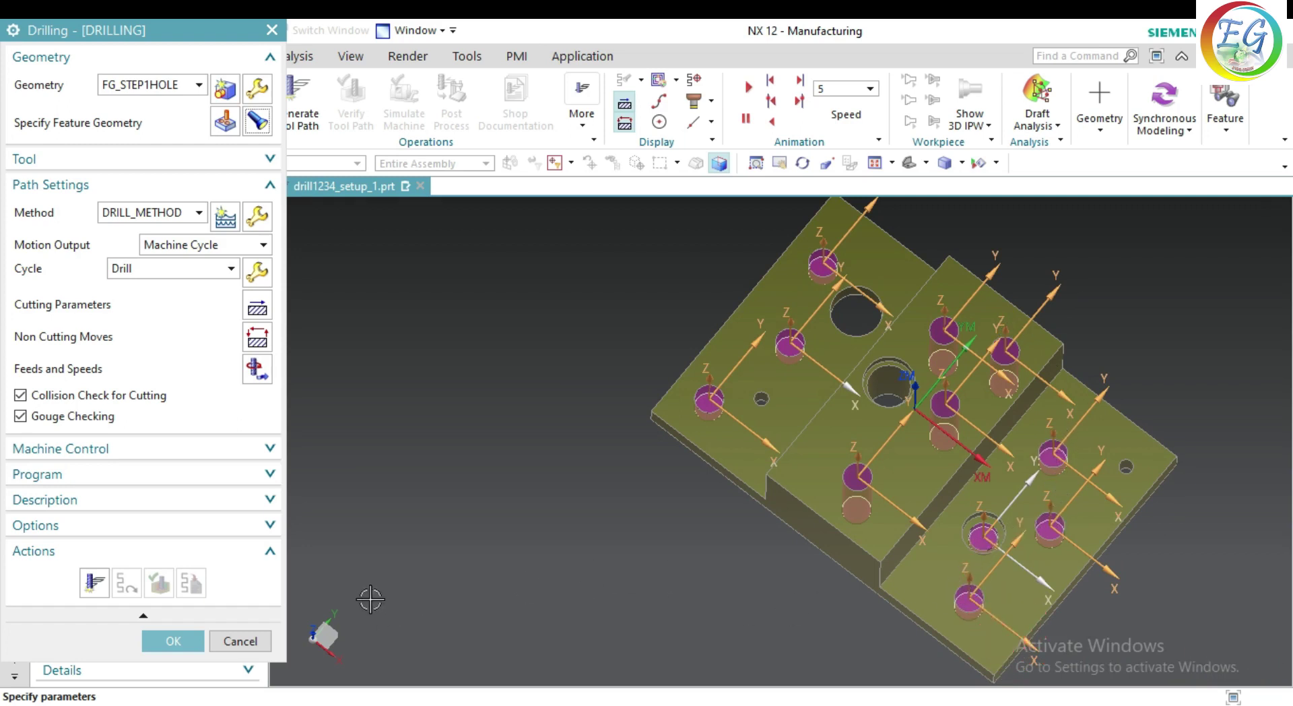
pyautogui.click(94, 582)
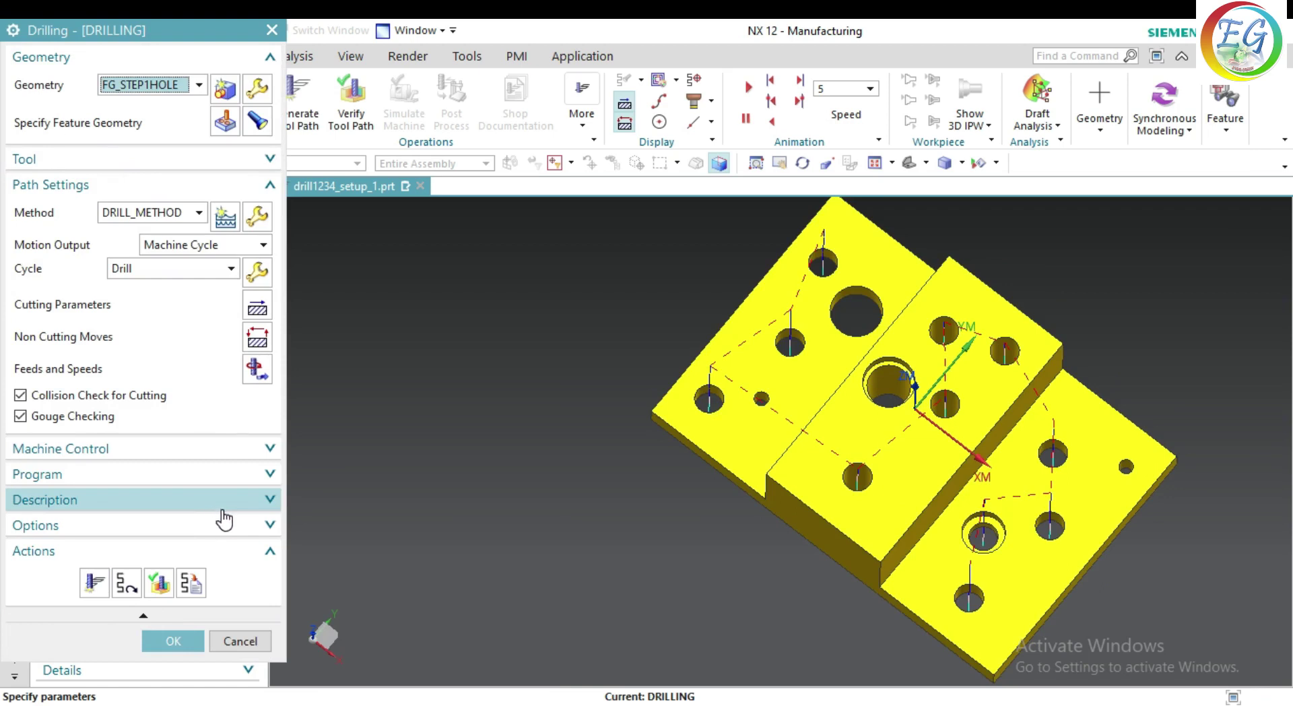
# Reorder the DRILLING holes by Shortest Path, running Start 1 to End 11
pyautogui.middleClick(228, 128)
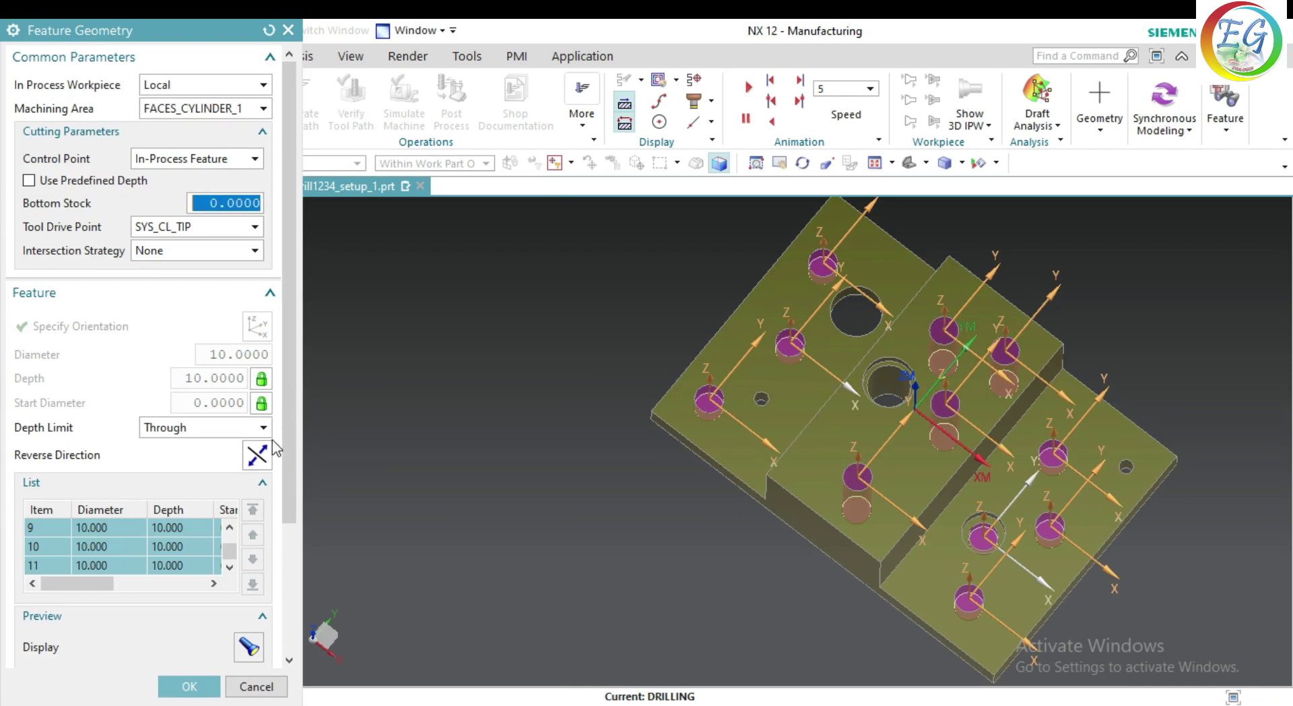
pyautogui.scroll(-5, 240, 596)
pyautogui.click(238, 557)
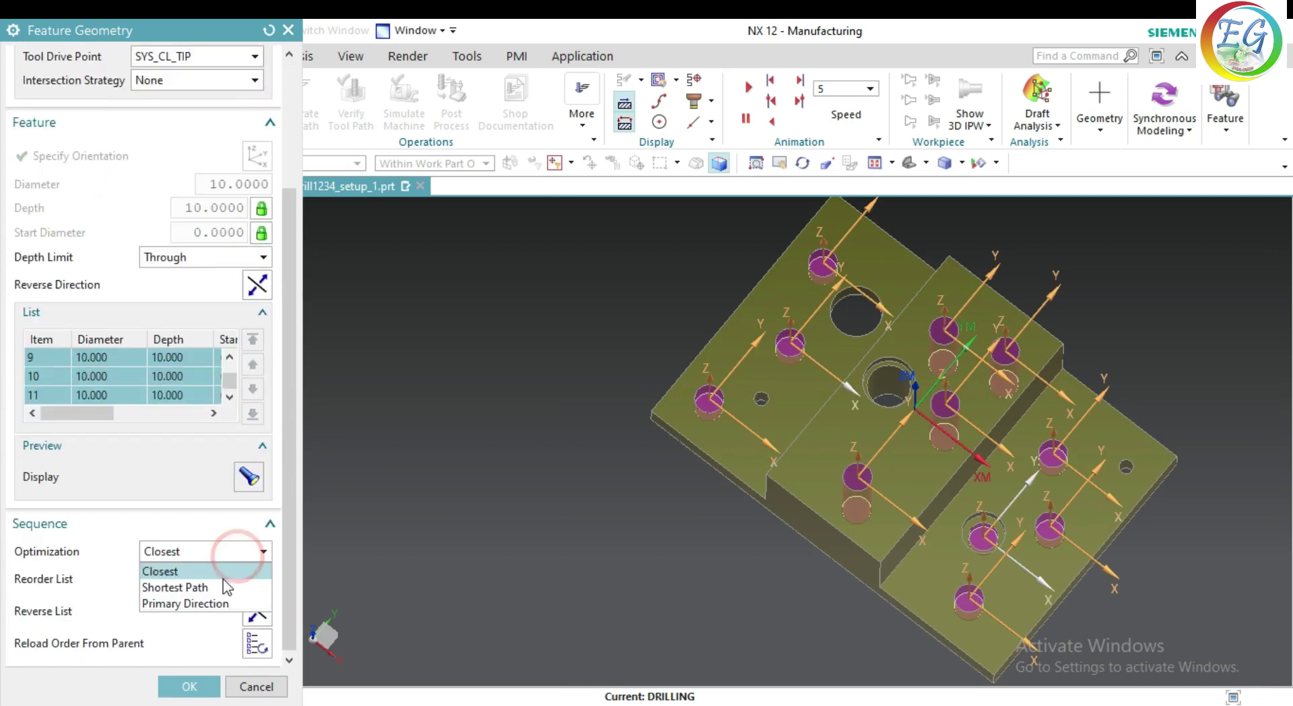
pyautogui.click(216, 588)
pyautogui.click(257, 581)
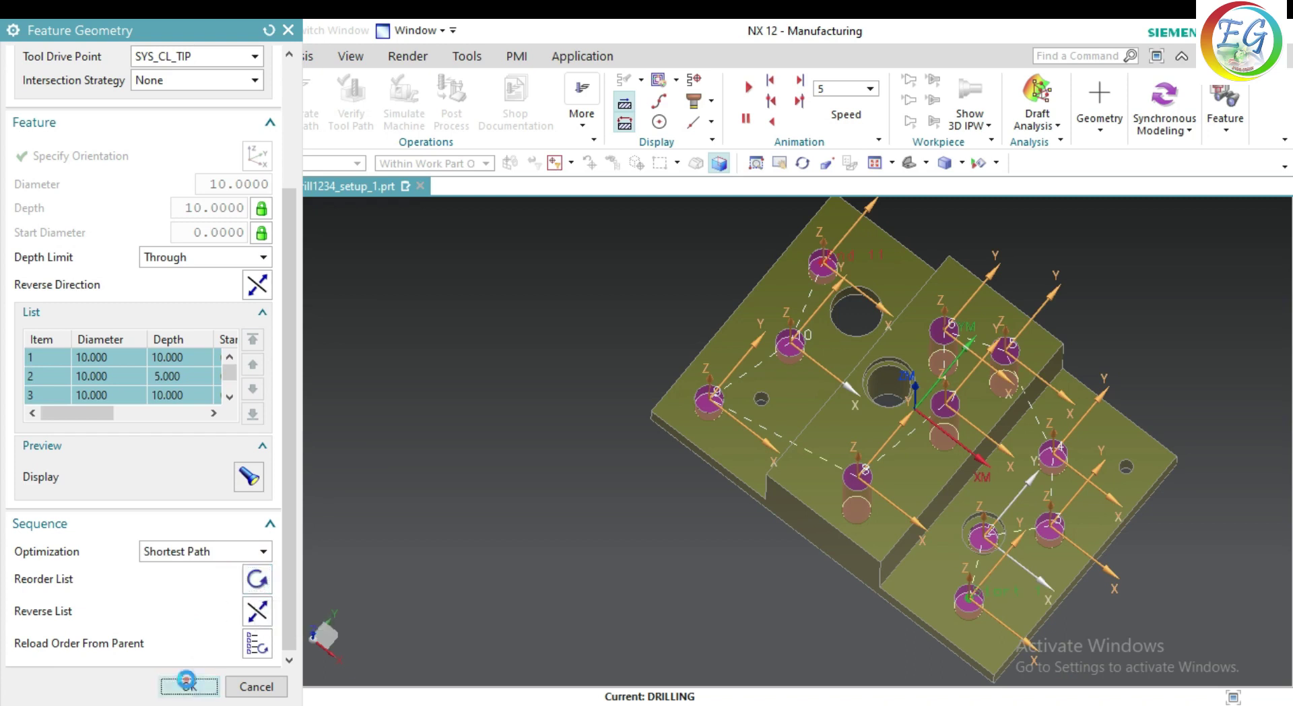
pyautogui.click(190, 685)
pyautogui.moveTo(505, 556)
pyautogui.mouseDown(button='middle')
pyautogui.moveTo(542, 513)
pyautogui.moveTo(523, 534)
pyautogui.mouseUp(button='middle')
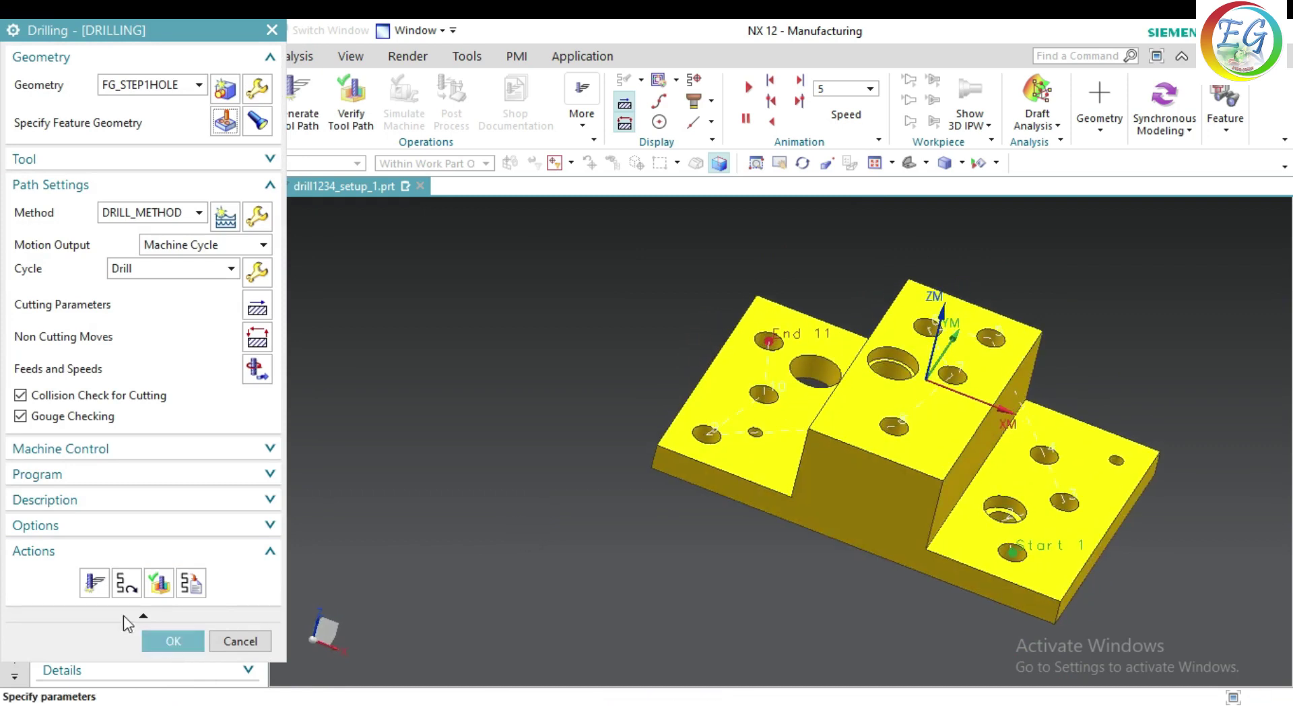
# Verify the DRILLING path in a 3D Dynamic material-removal simulation at animation speed 2
pyautogui.click(166, 591)
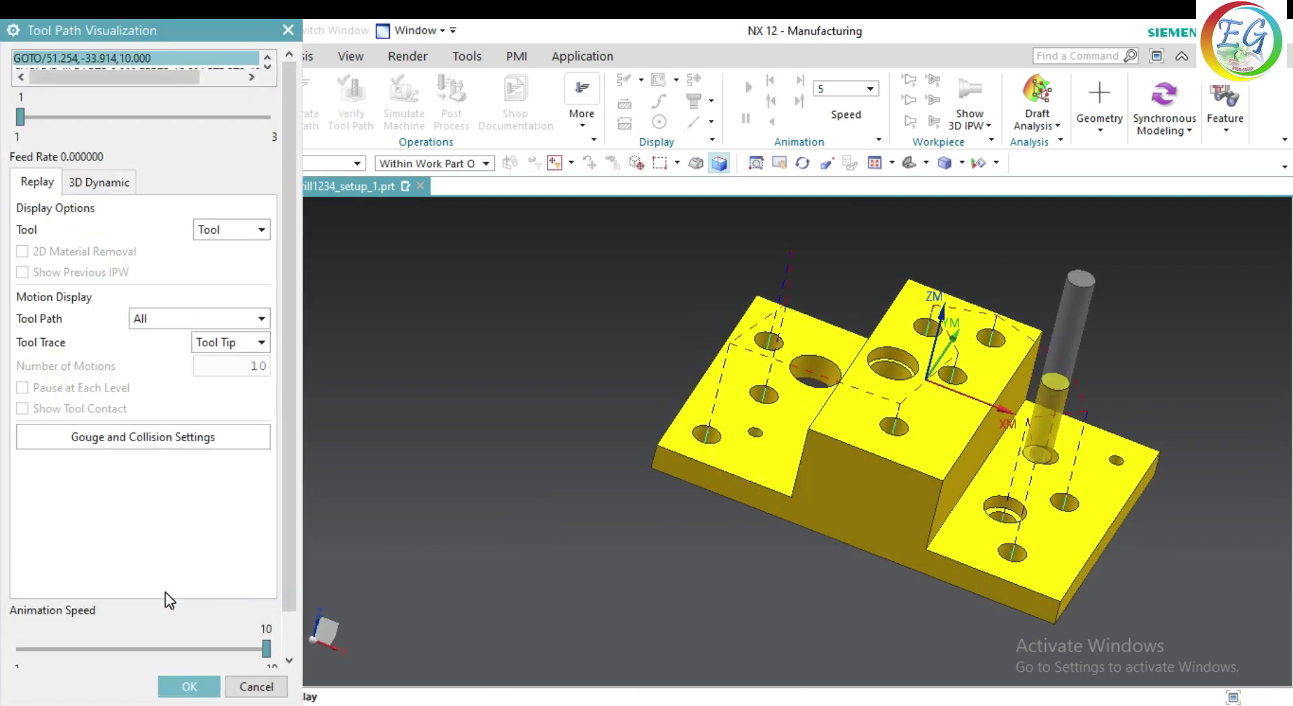
pyautogui.moveTo(633, 529)
pyautogui.mouseDown(button='middle')
pyautogui.moveTo(644, 491)
pyautogui.moveTo(660, 504)
pyautogui.mouseUp(button='middle')
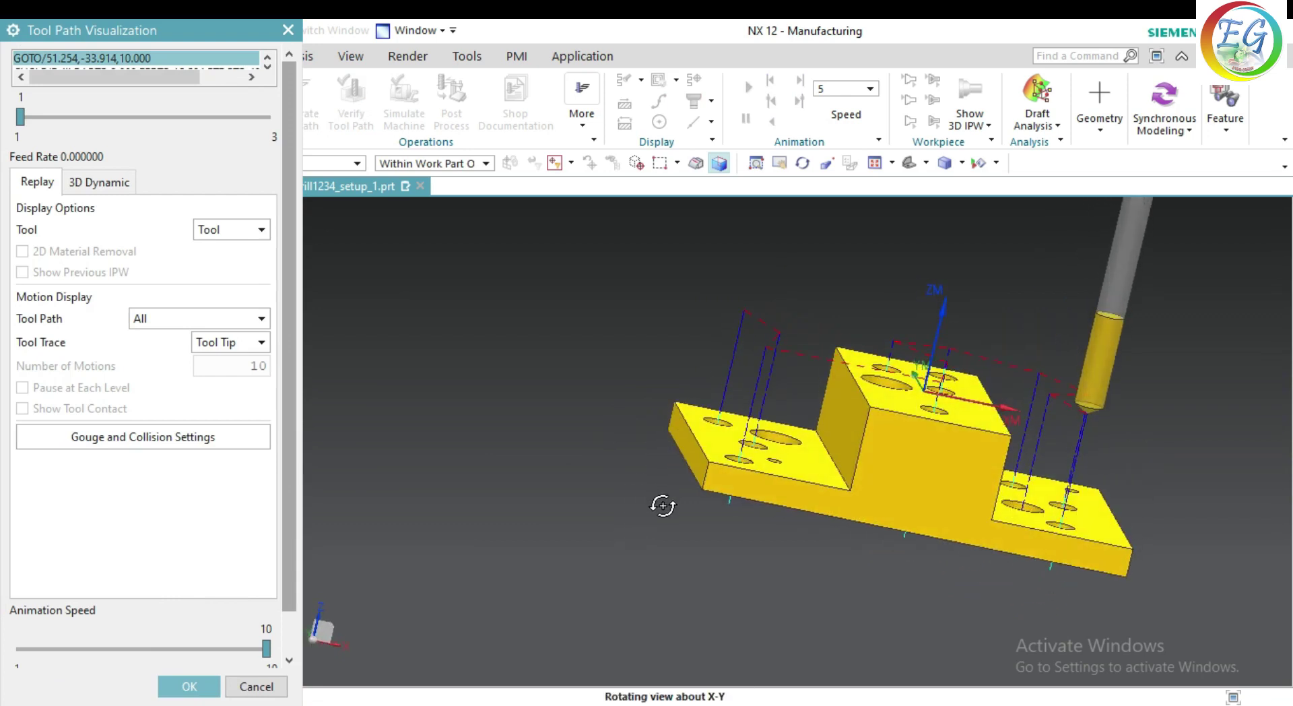
pyautogui.moveTo(262, 651); pyautogui.dragTo(45, 648)
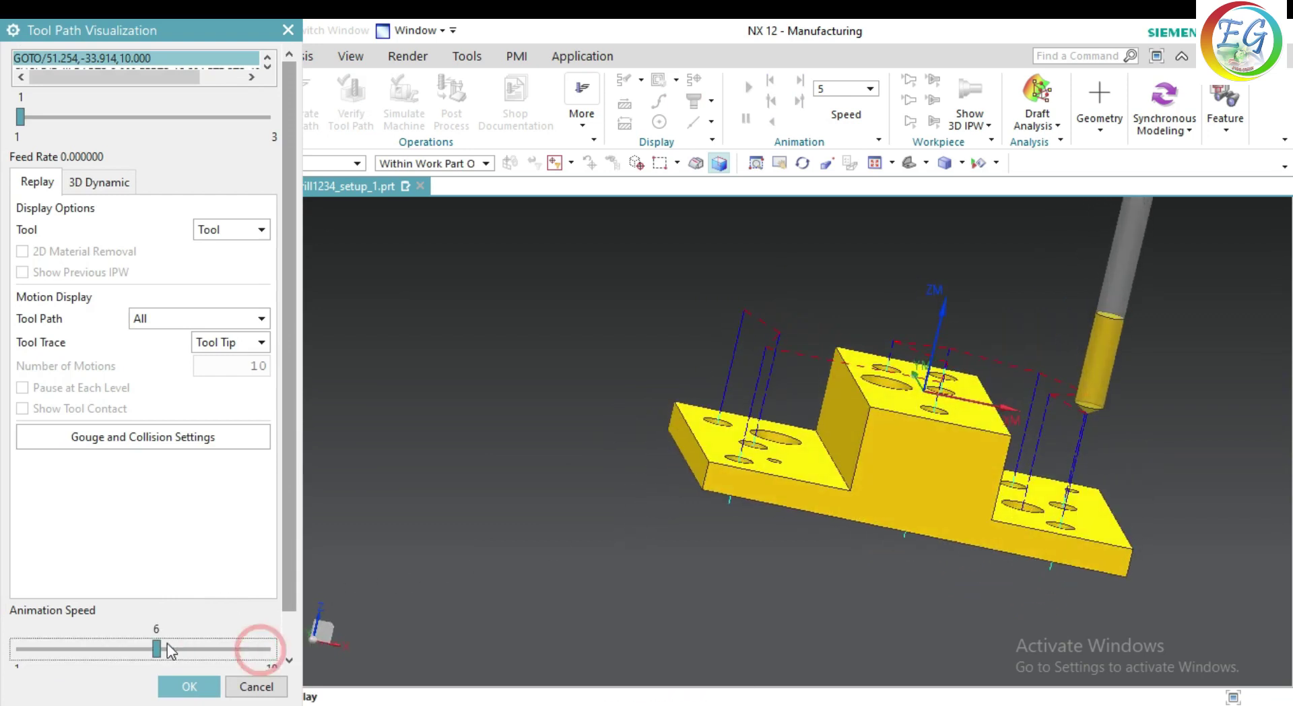
pyautogui.click(99, 182)
pyautogui.moveTo(284, 579); pyautogui.dragTo(293, 651)
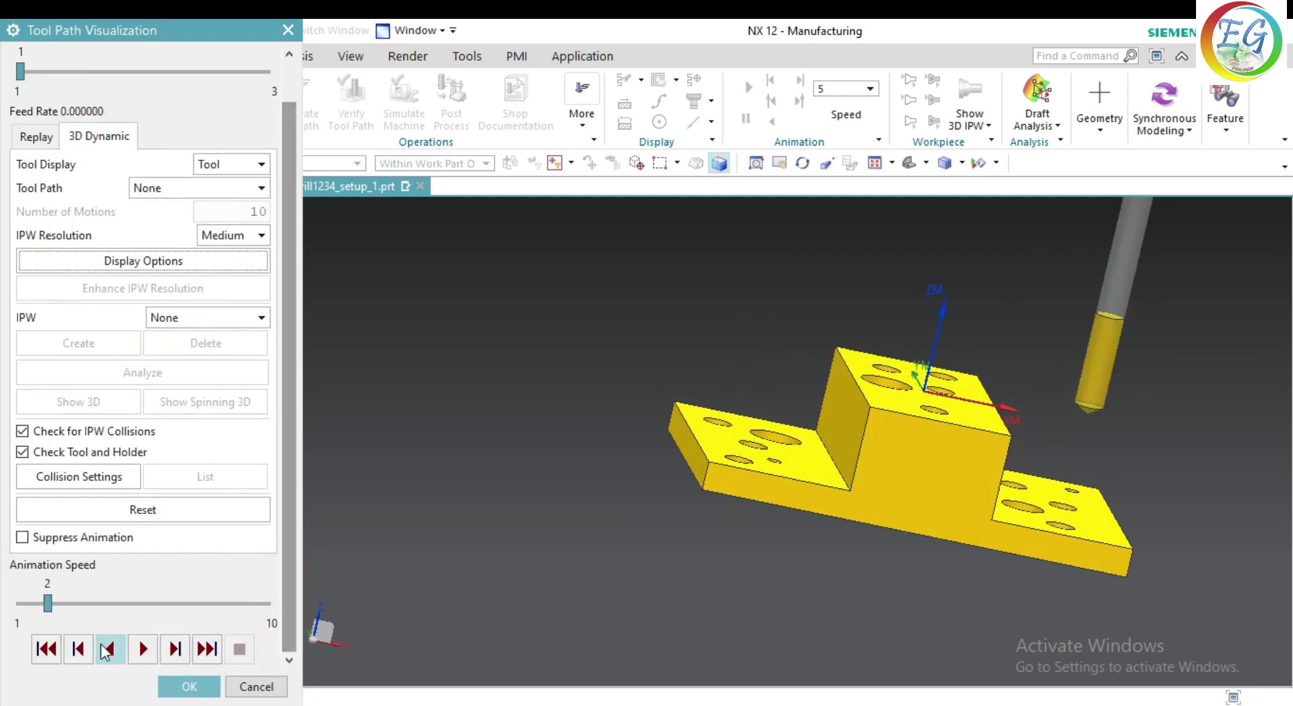
pyautogui.click(143, 648)
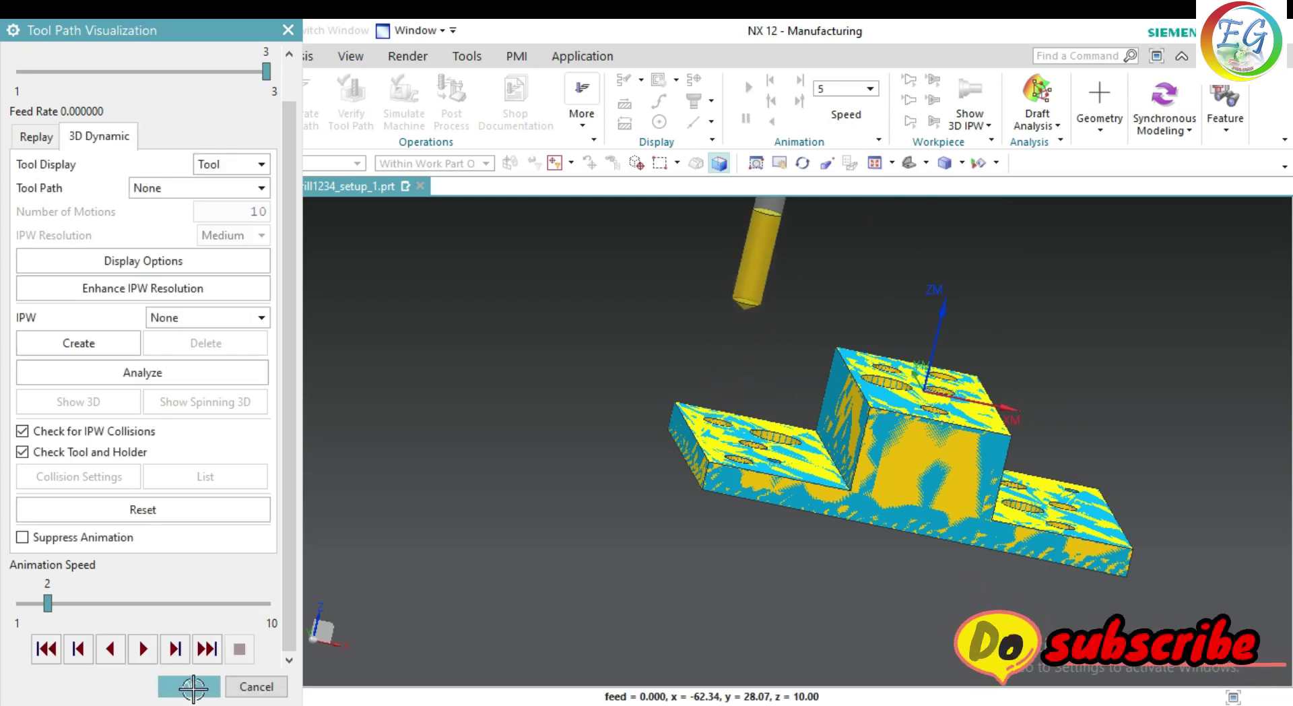
pyautogui.click(179, 687)
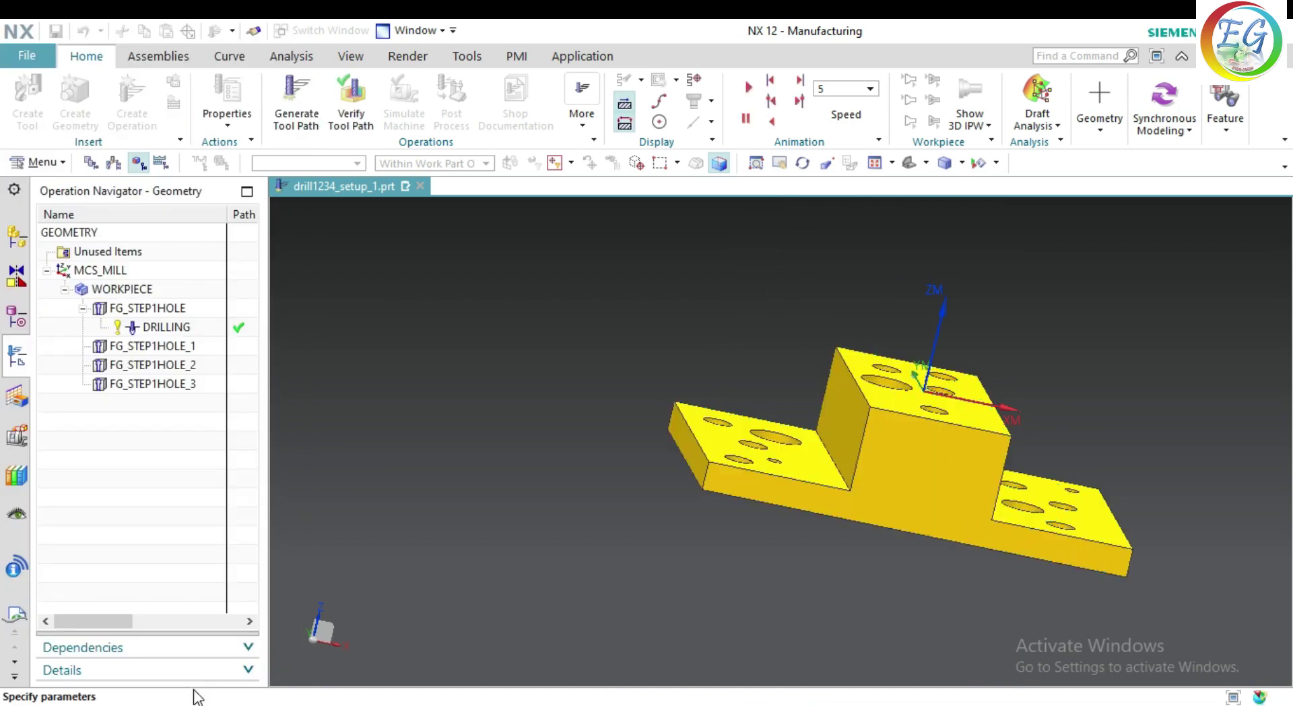
# Close DRILLING and set up a new operation with tool STD_DRILL15 on hole group FG_STEP1HOLE_1
pyautogui.click(174, 640)
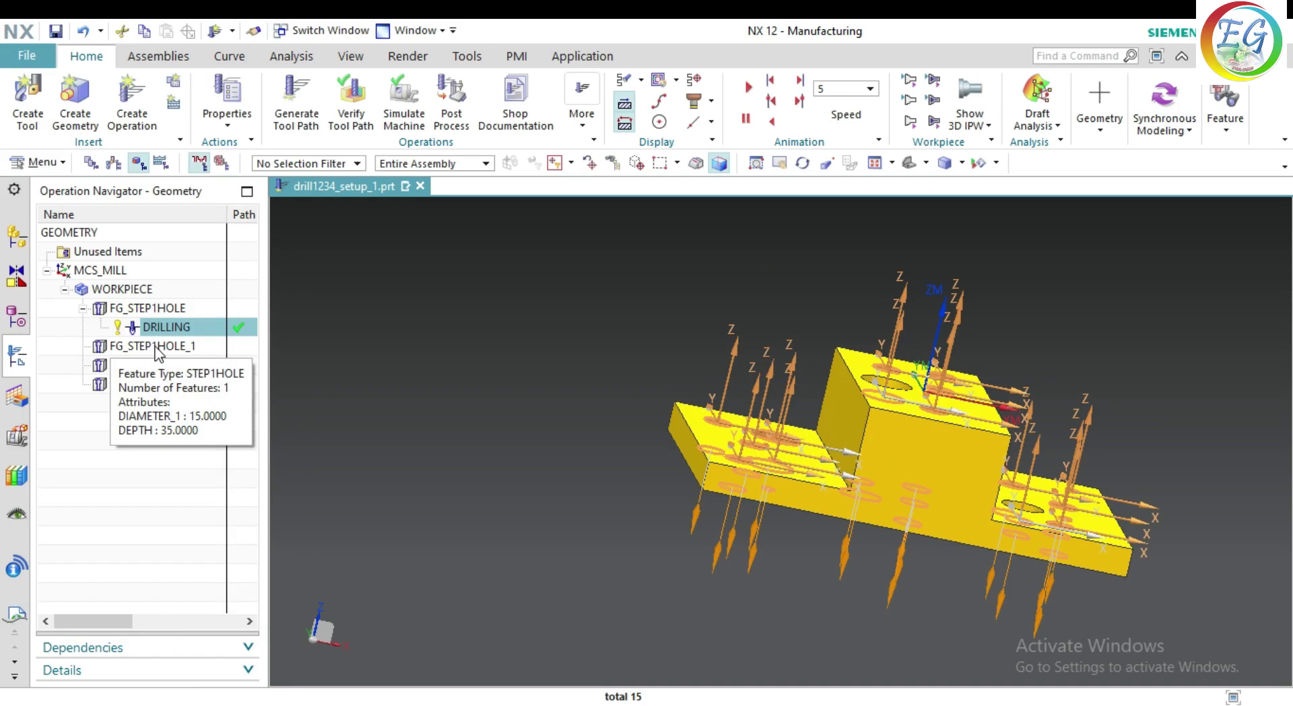
pyautogui.click(131, 101)
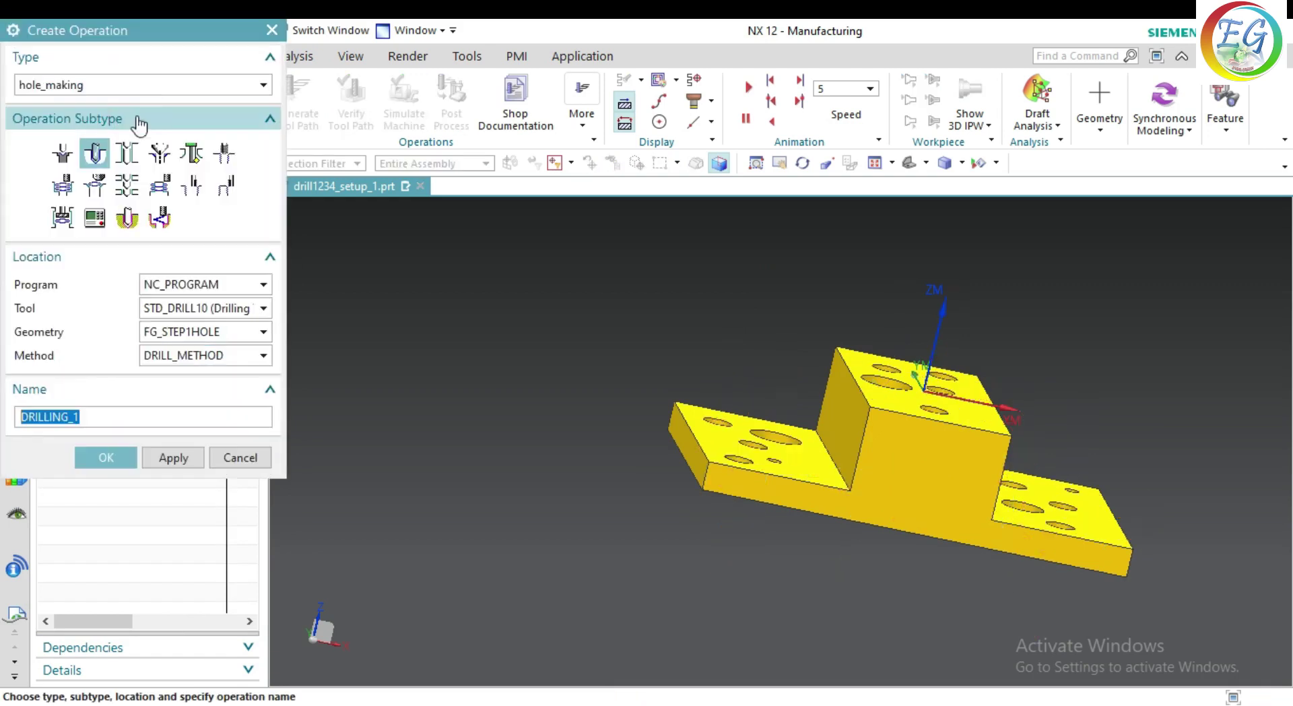
pyautogui.click(197, 311)
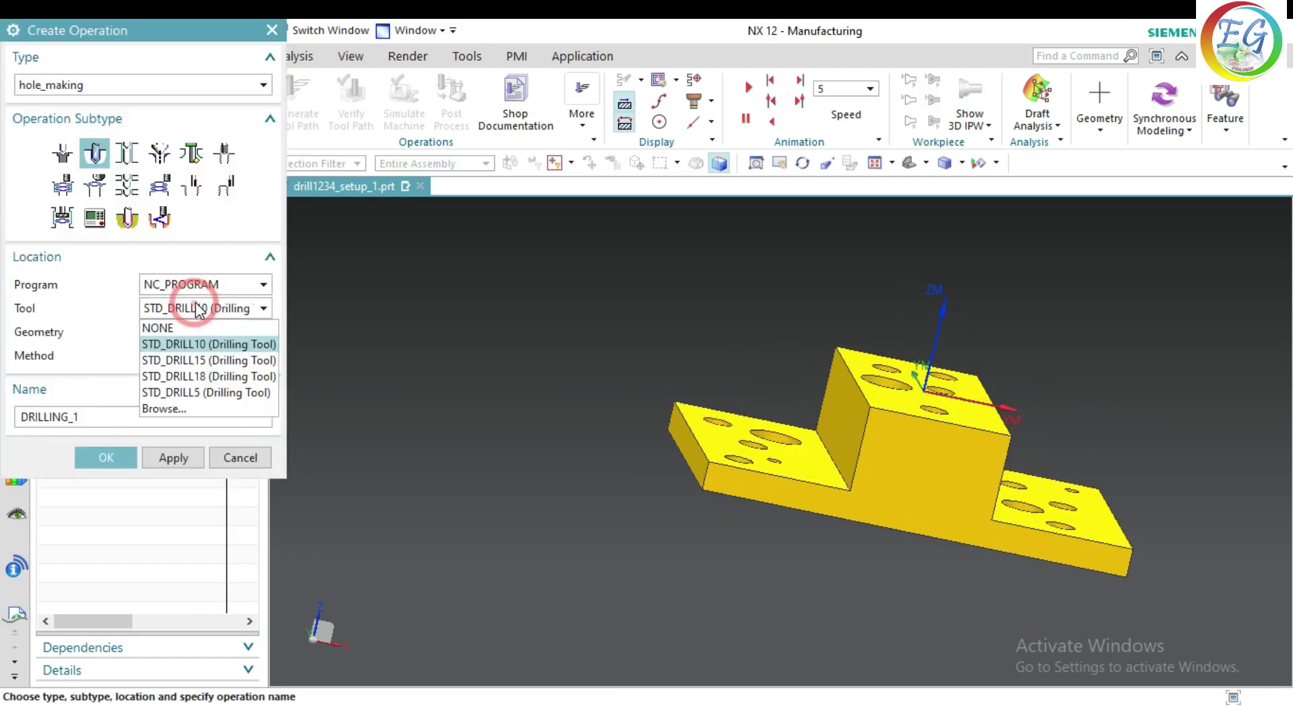
pyautogui.click(195, 343)
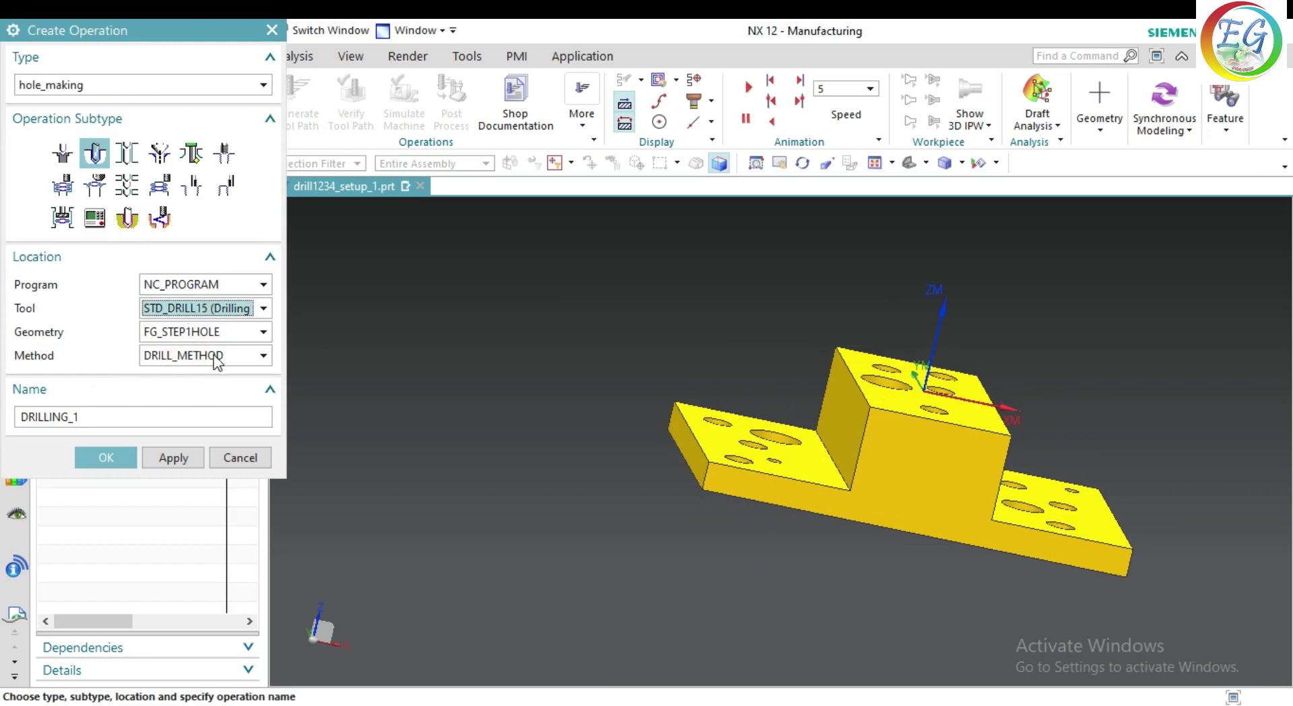
pyautogui.click(224, 333)
pyautogui.click(222, 369)
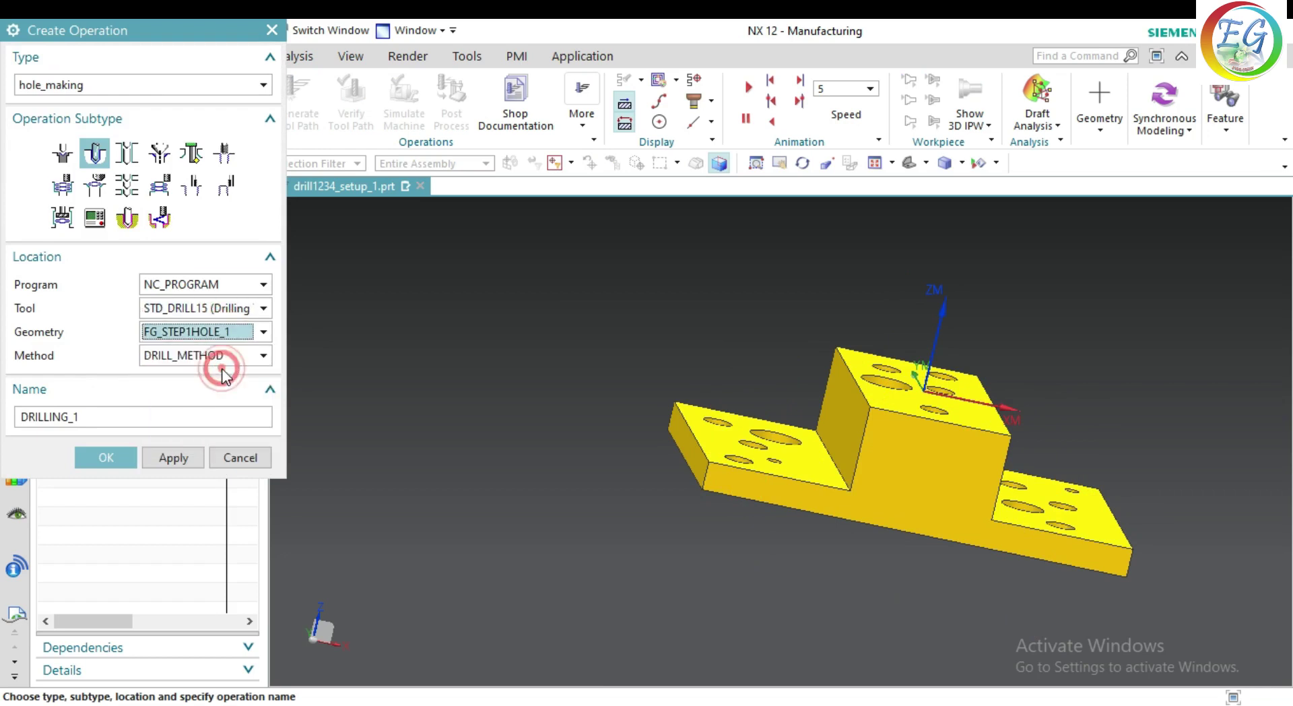
# Create DRILLING_1 with a Drill,Deep cycle at 2 mm max depth increment and generate its path
pyautogui.click(107, 457)
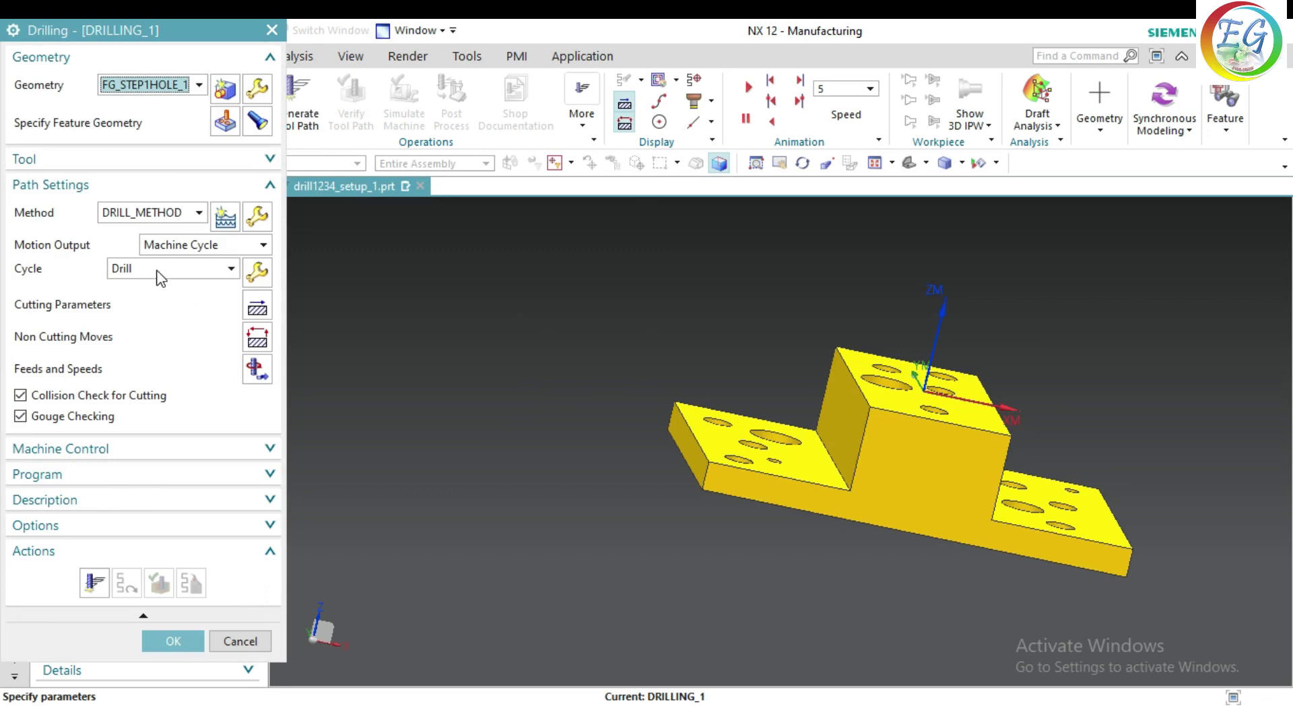
pyautogui.click(159, 269)
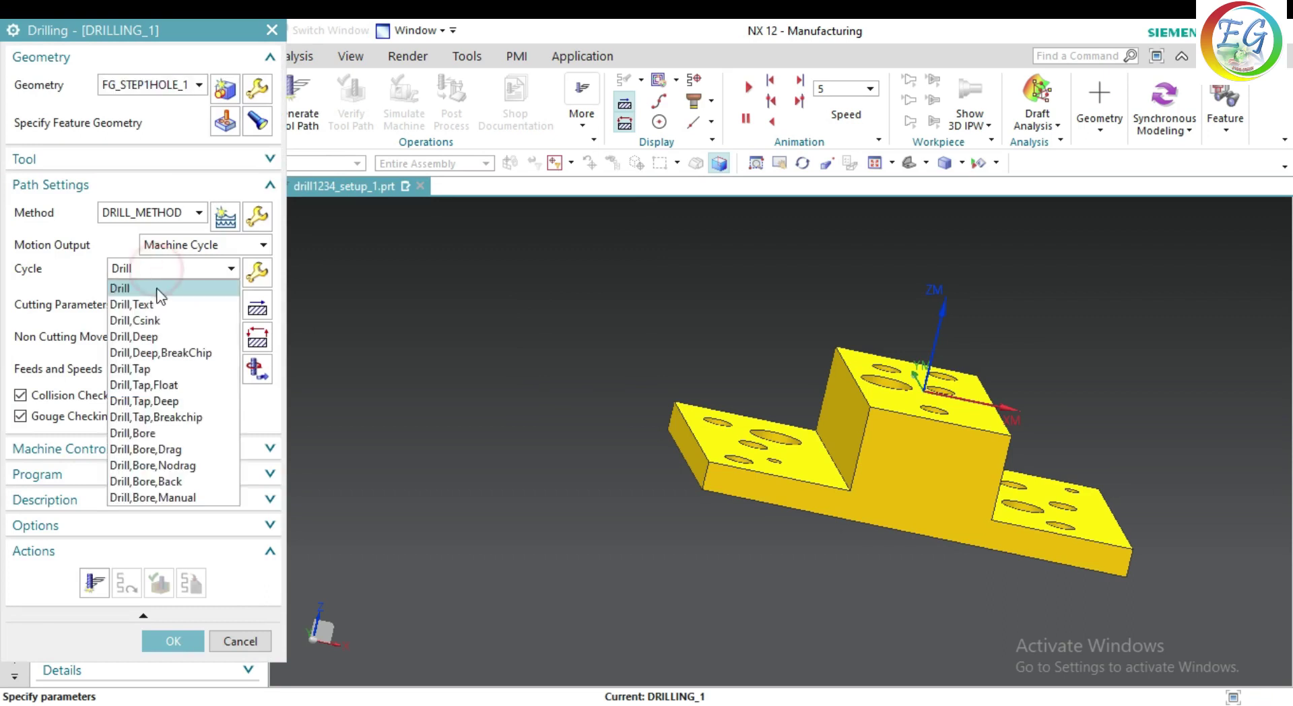
pyautogui.click(159, 336)
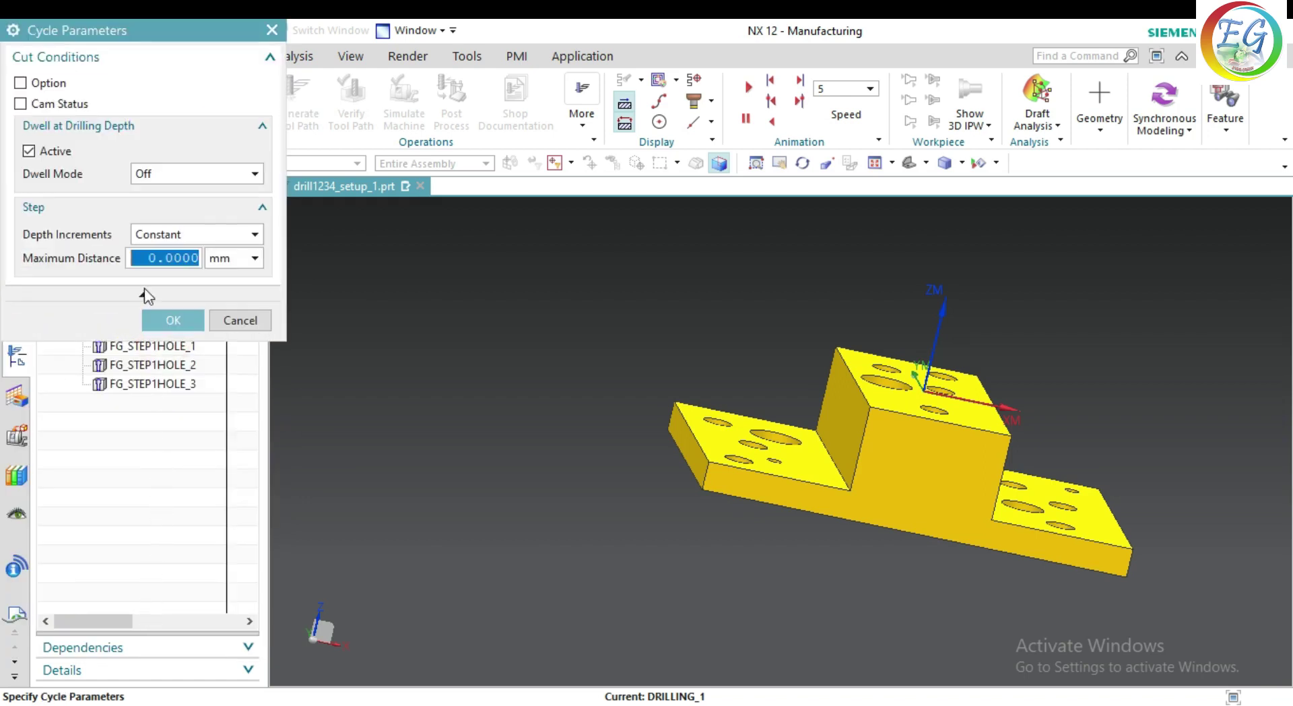
pyautogui.write('2')
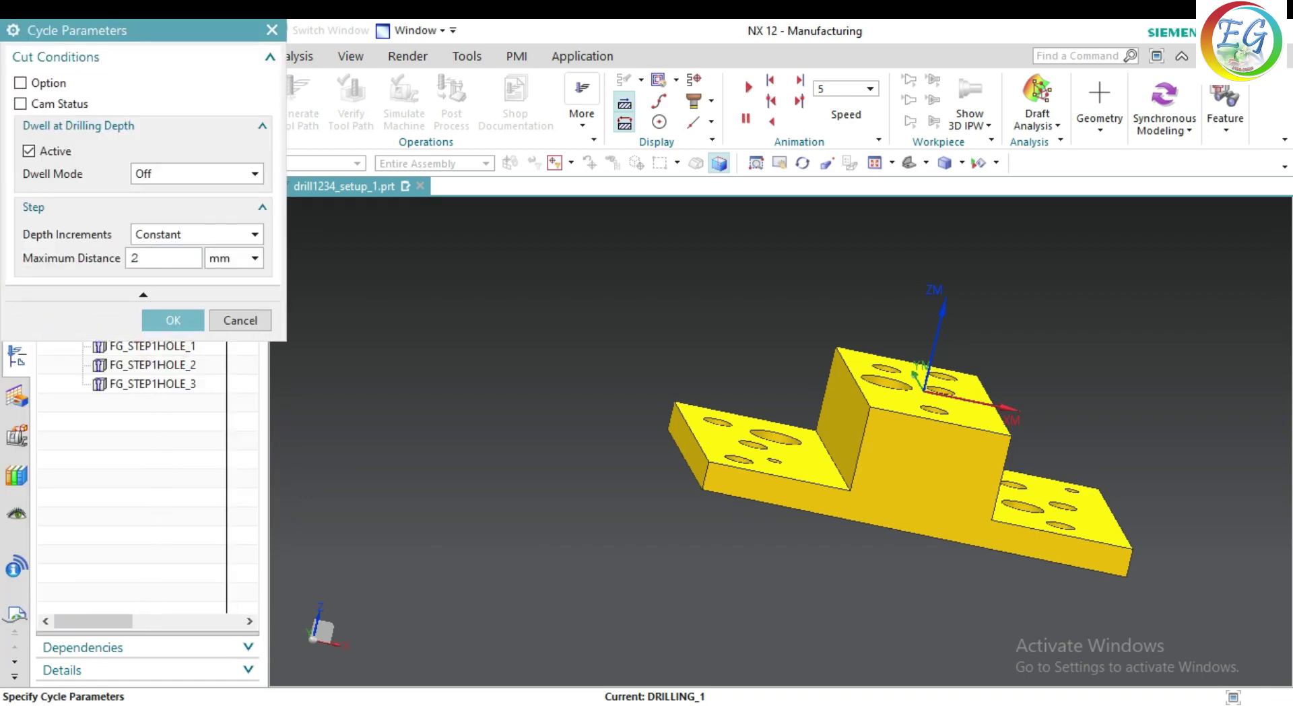
pyautogui.click(201, 321)
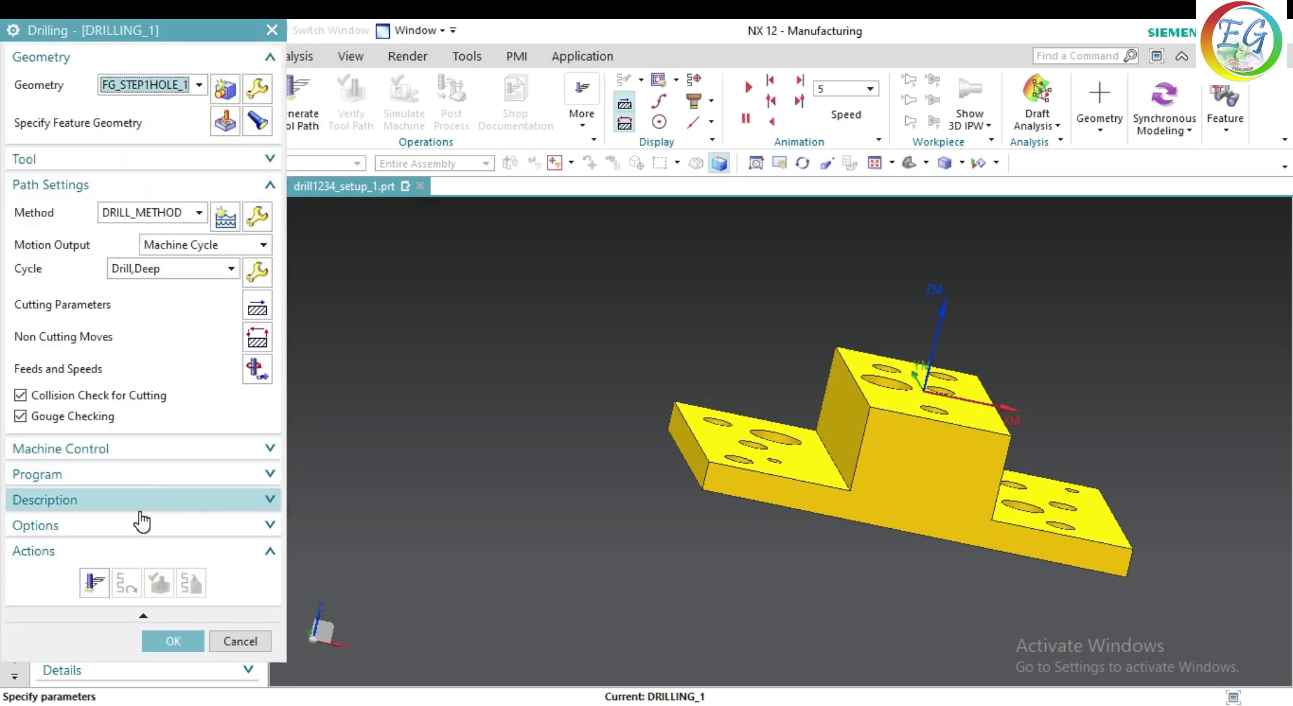
pyautogui.click(106, 587)
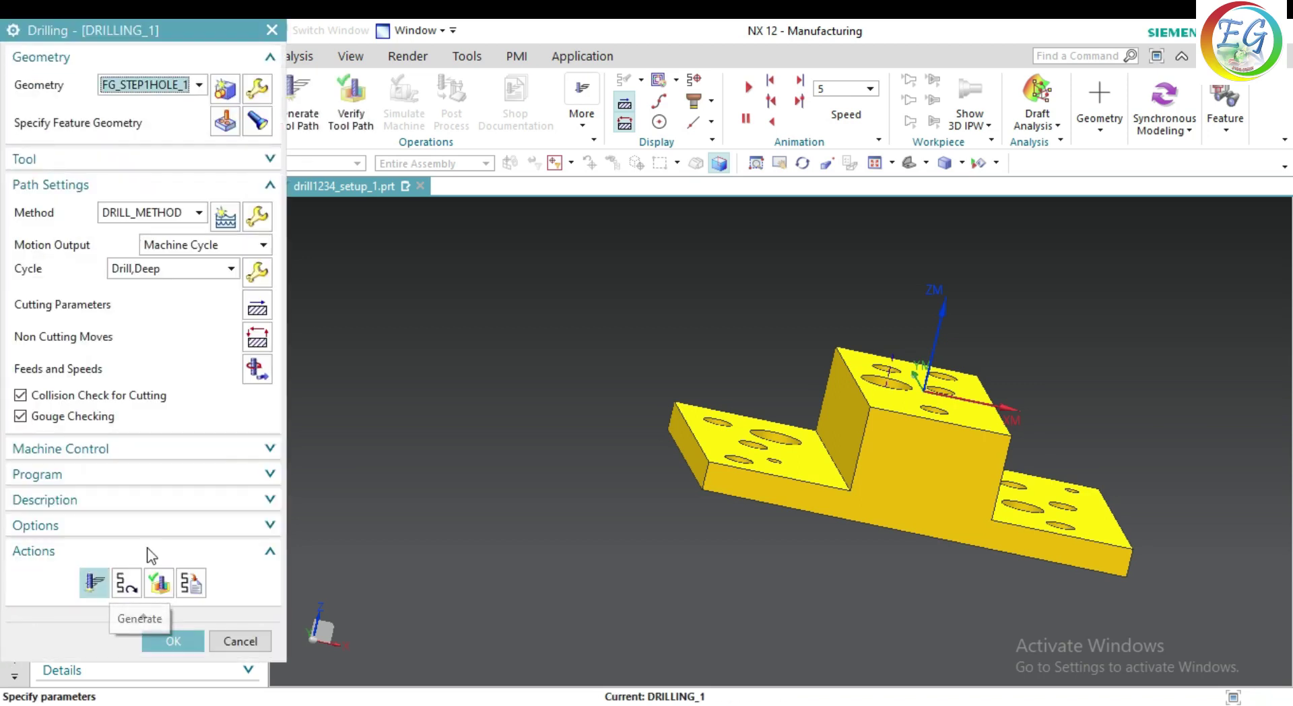
# Play DRILLING_1's deep-peck path through the 3D Dynamic simulation and close verification
pyautogui.click(159, 586)
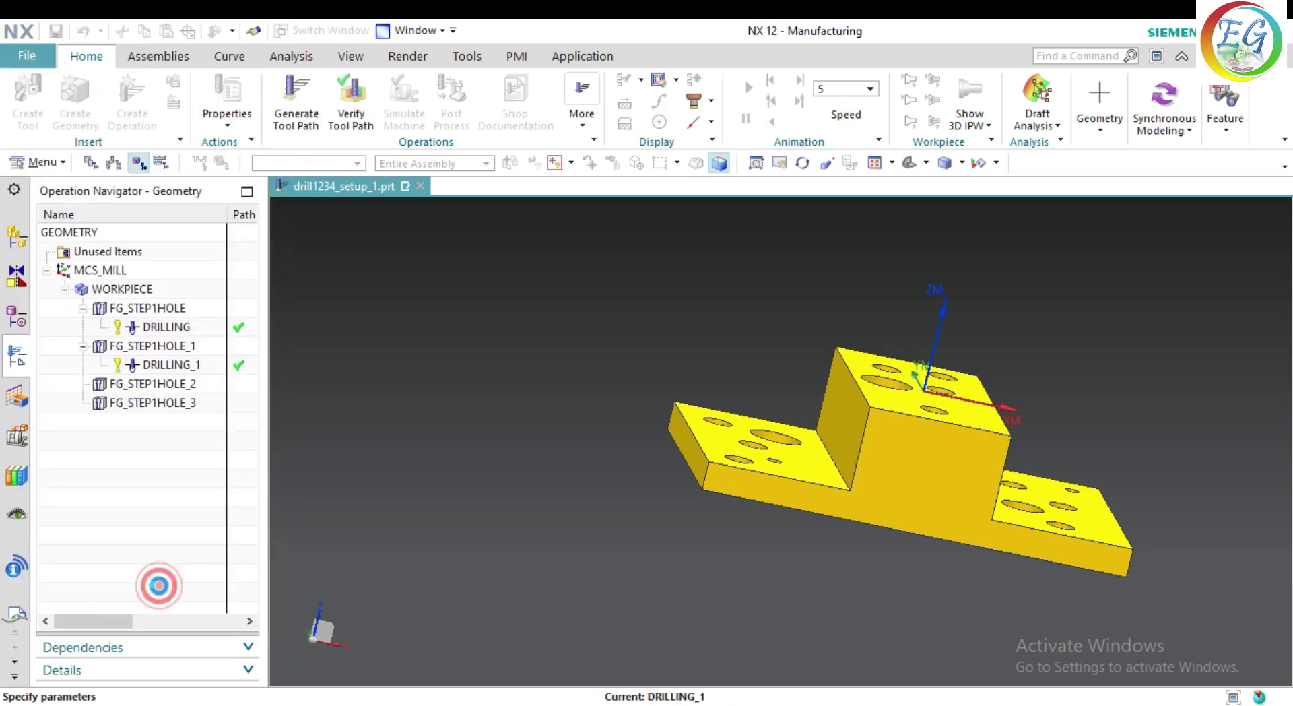
pyautogui.scroll(-3, 270, 556)
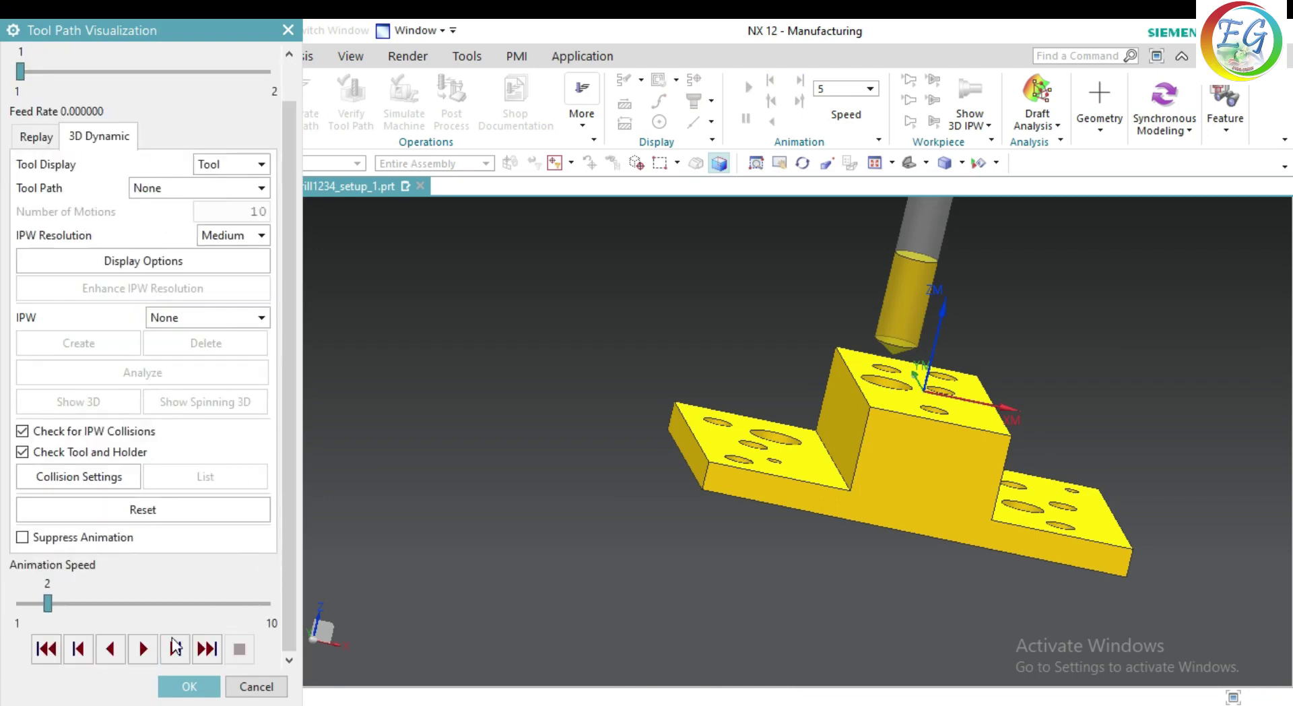
pyautogui.click(143, 648)
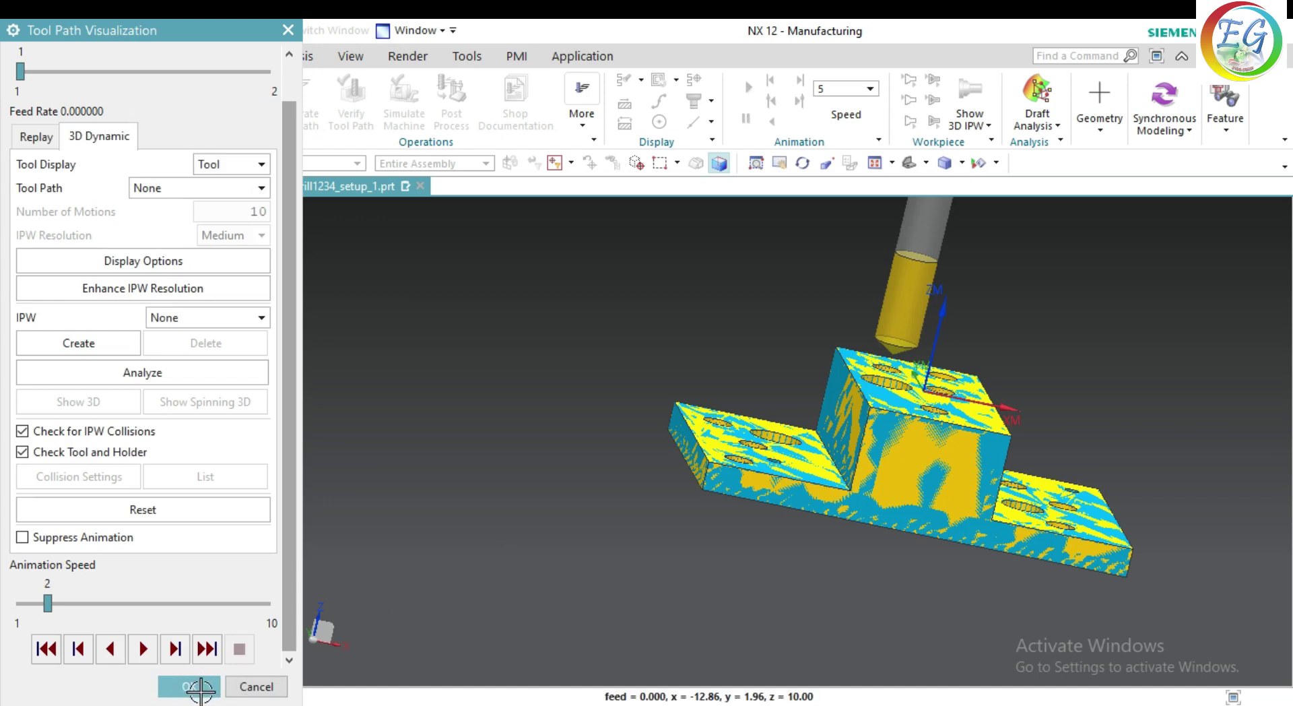
pyautogui.click(200, 687)
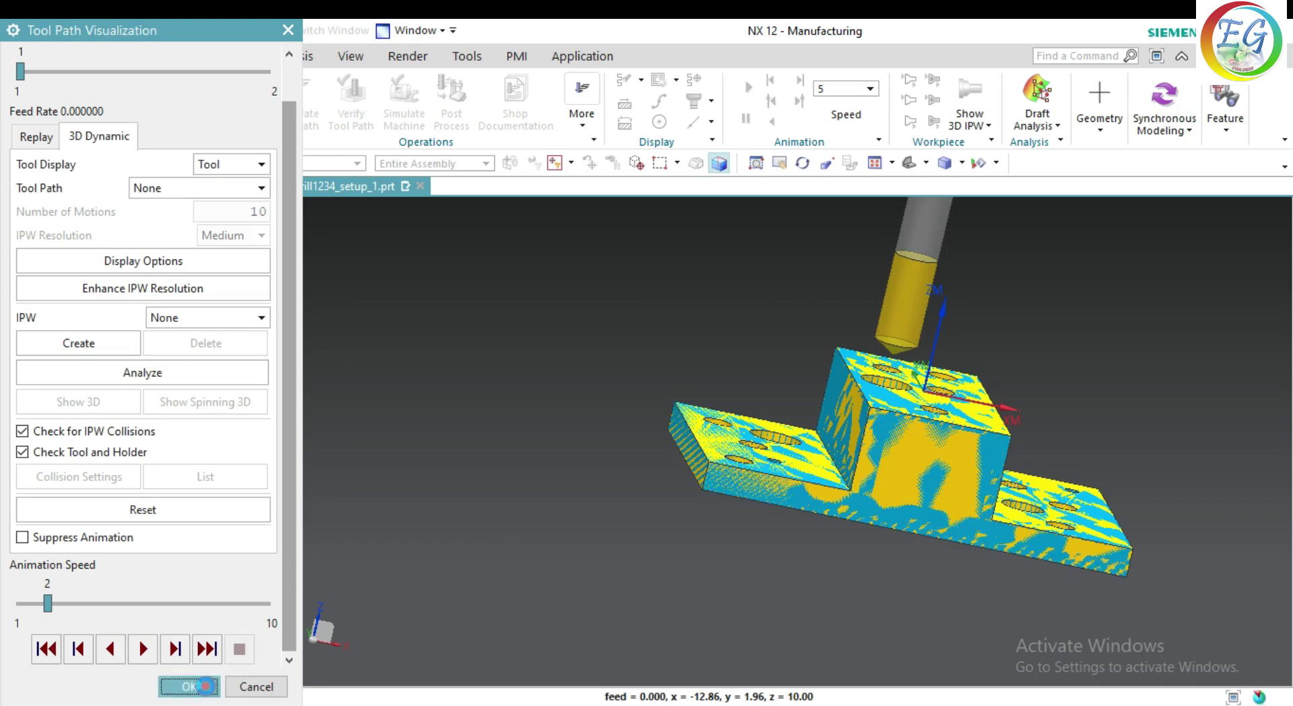
# Close DRILLING_1, view the part from above, and highlight FG_STEP1HOLE_2's two 5 mm holes
pyautogui.click(170, 640)
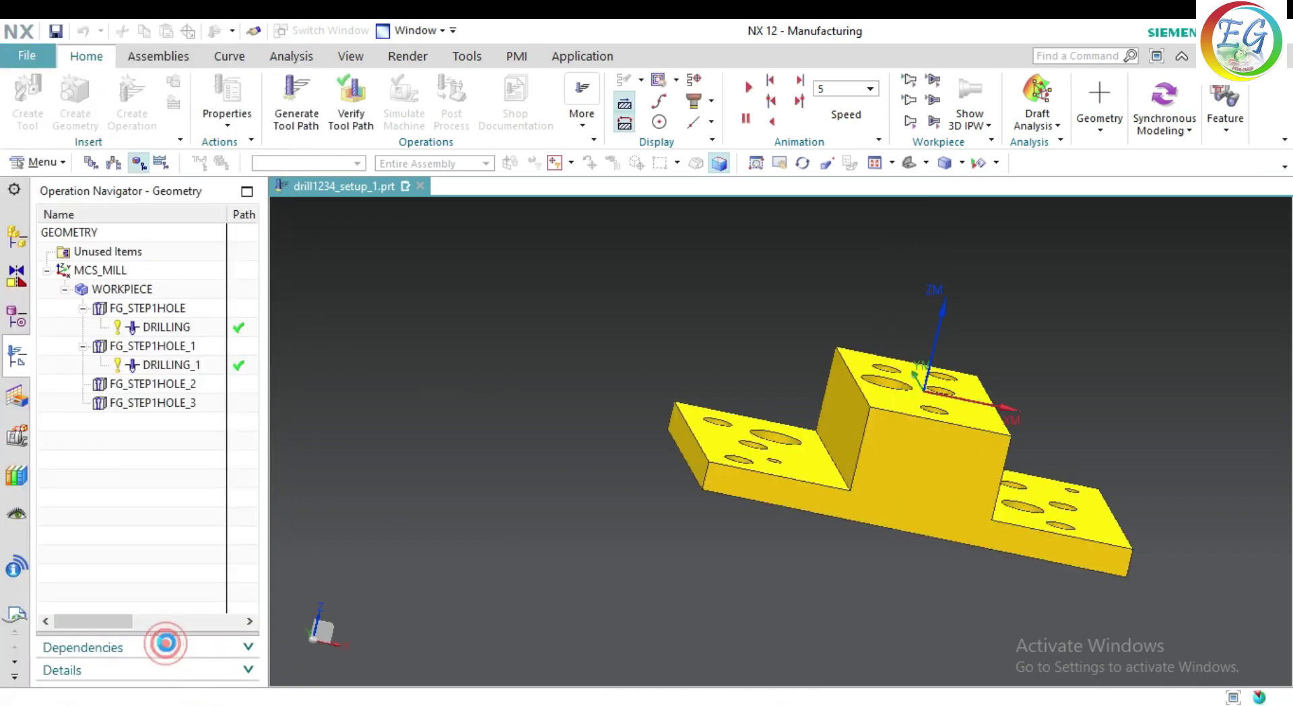
pyautogui.moveTo(534, 395); pyautogui.dragTo(516, 416, button='middle')
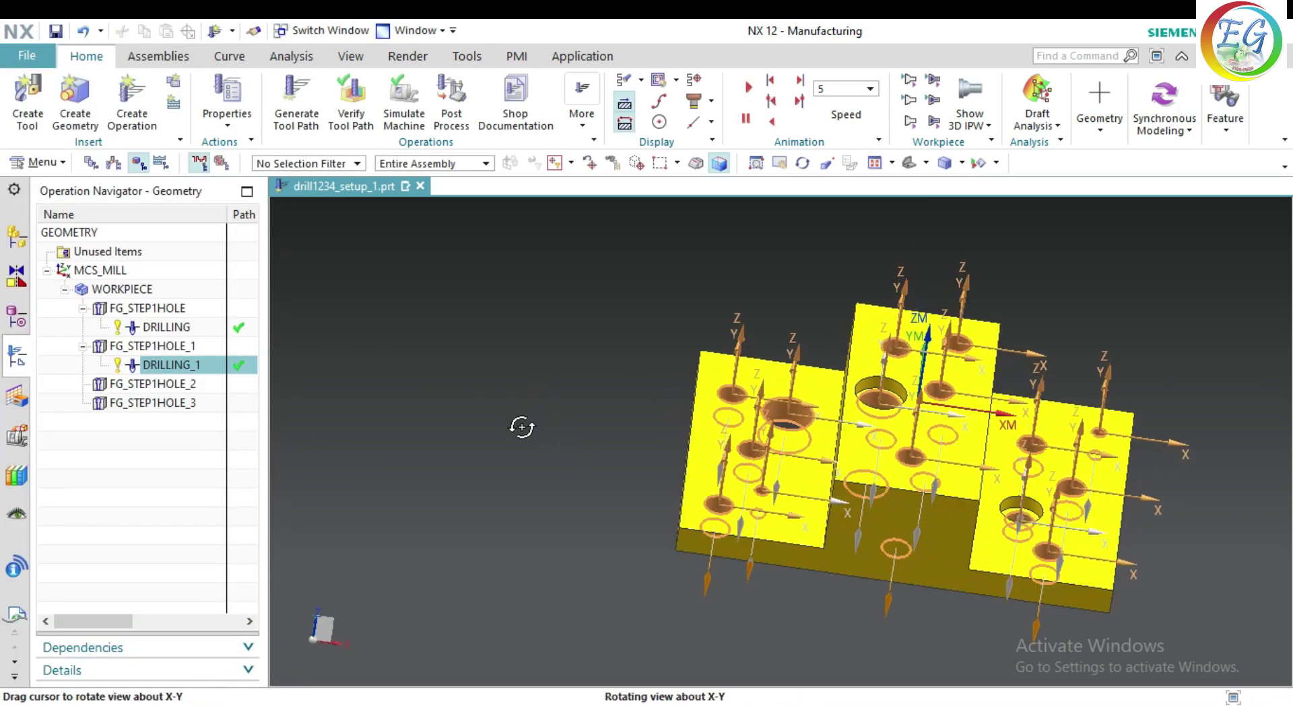
pyautogui.rightClick(523, 393)
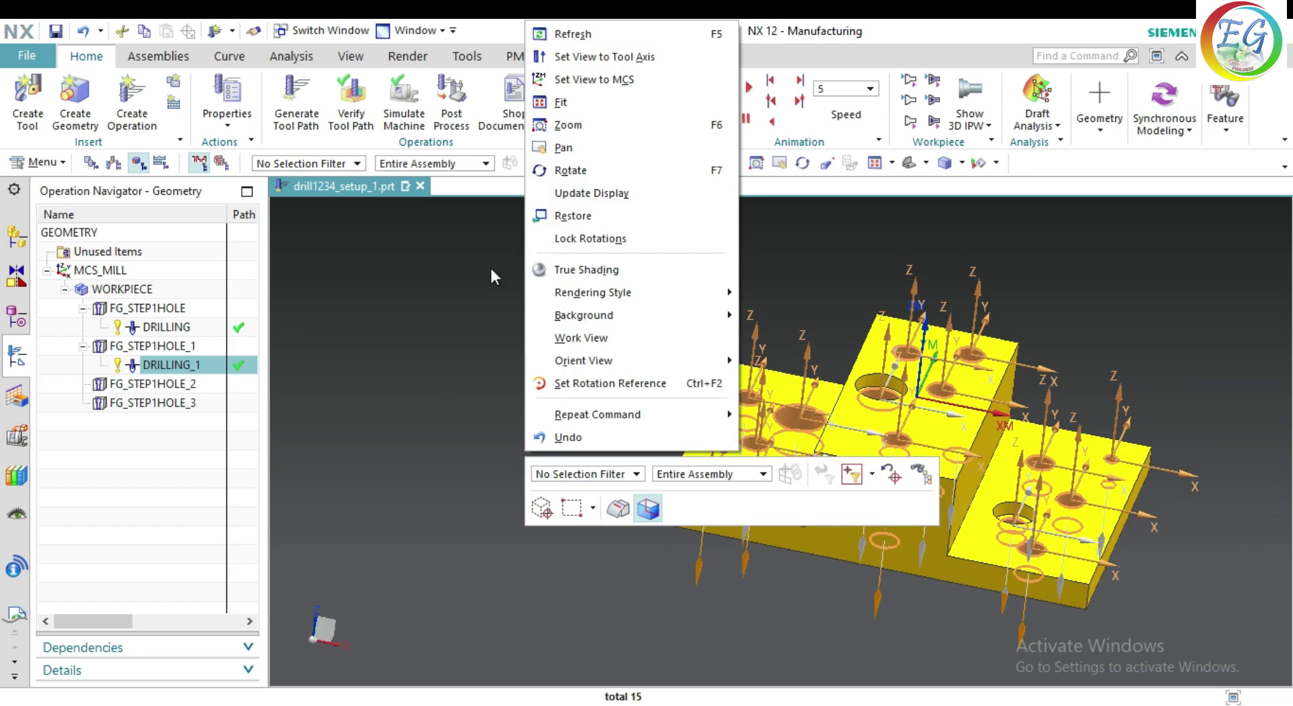
pyautogui.rightClick(443, 308)
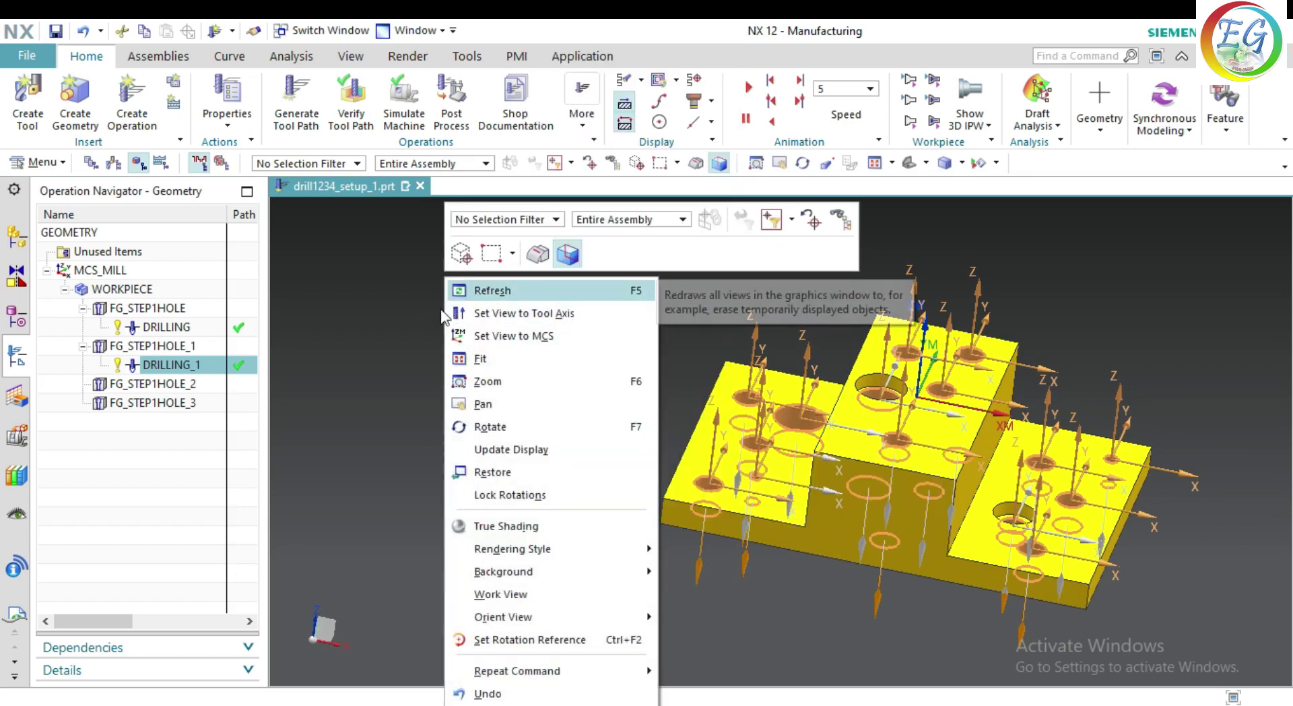
pyautogui.click(362, 341)
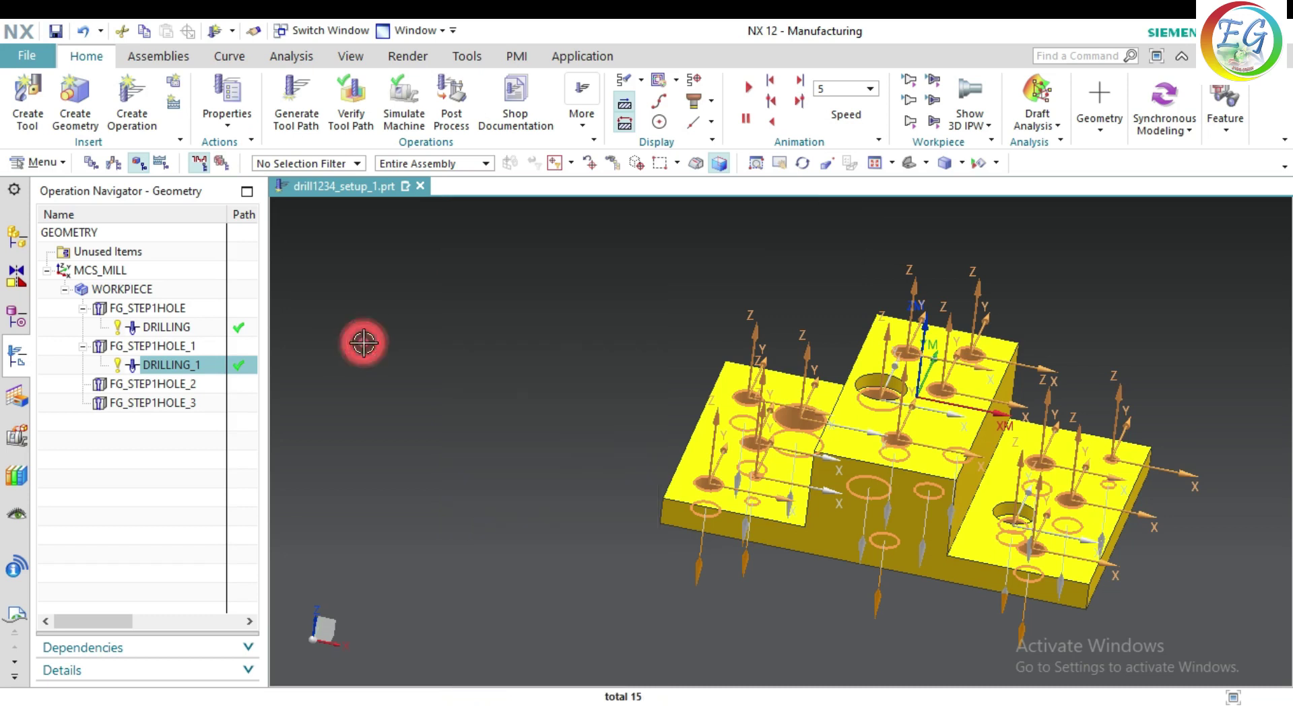
pyautogui.click(161, 385)
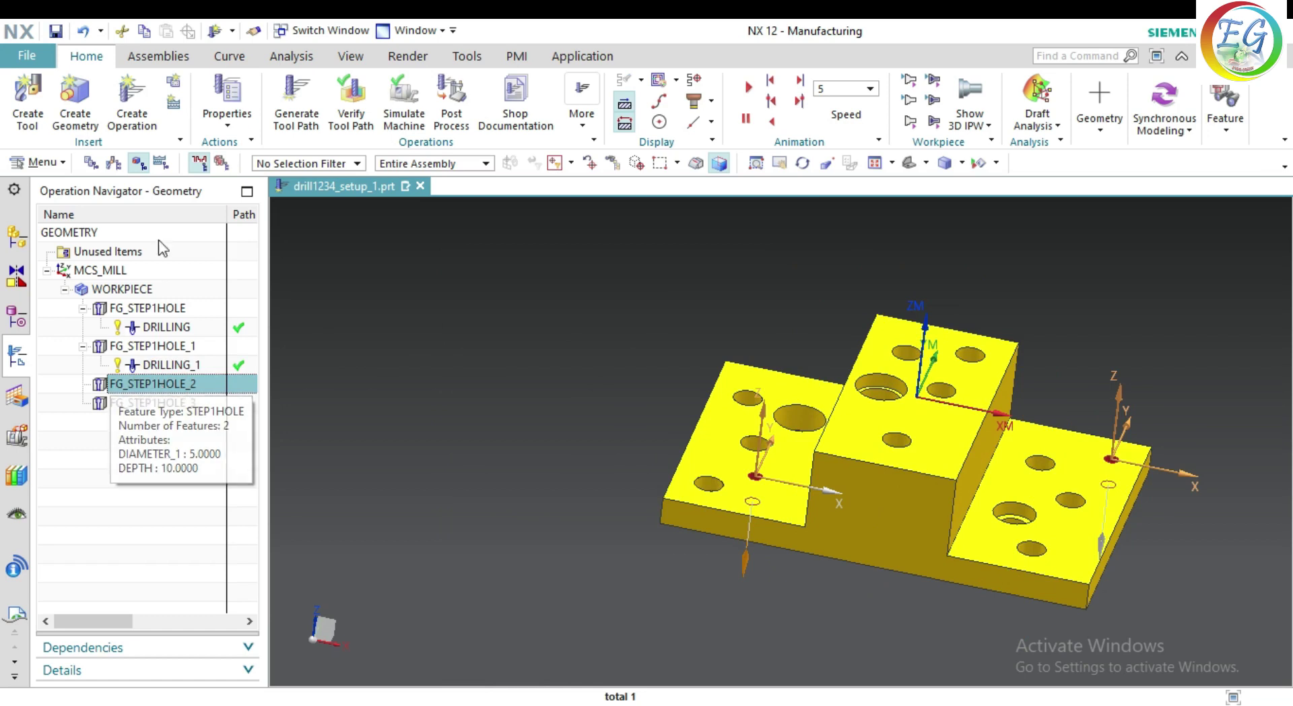
# Create the DRILLING_2 operation with tool STD_DRILL5 on hole group FG_STEP1HOLE_2
pyautogui.click(132, 121)
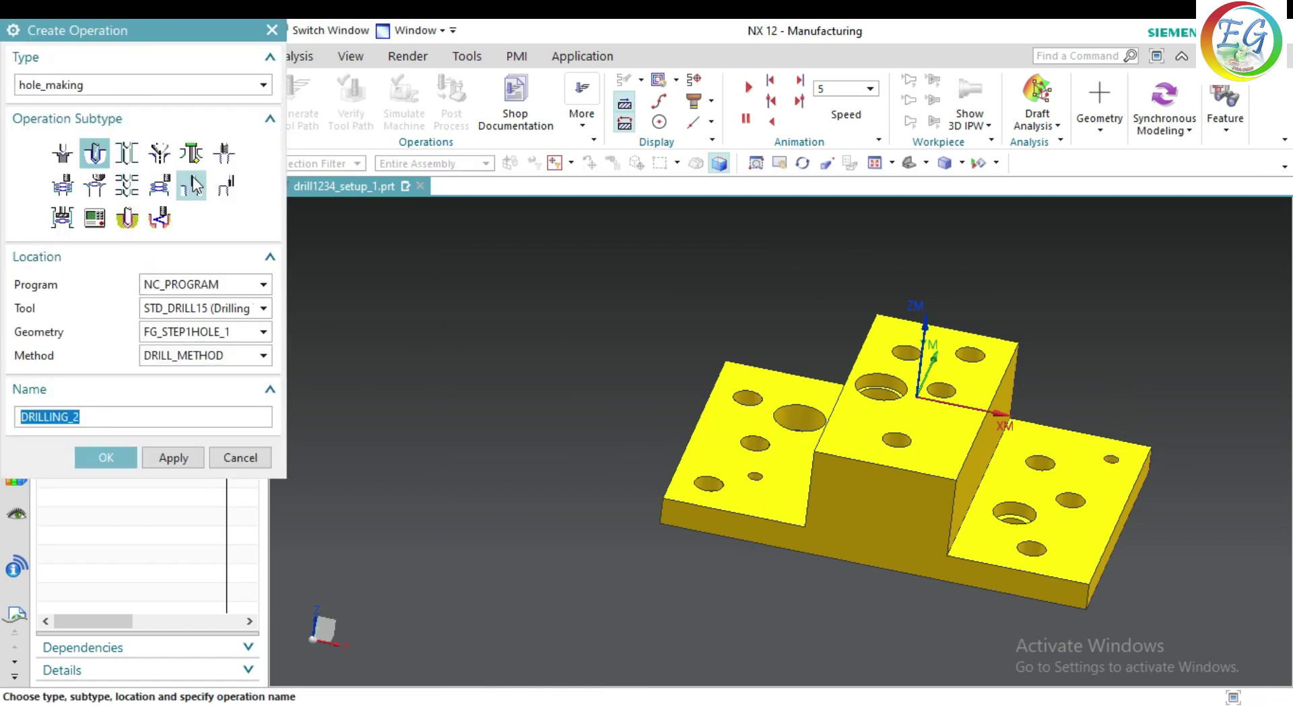
pyautogui.click(184, 308)
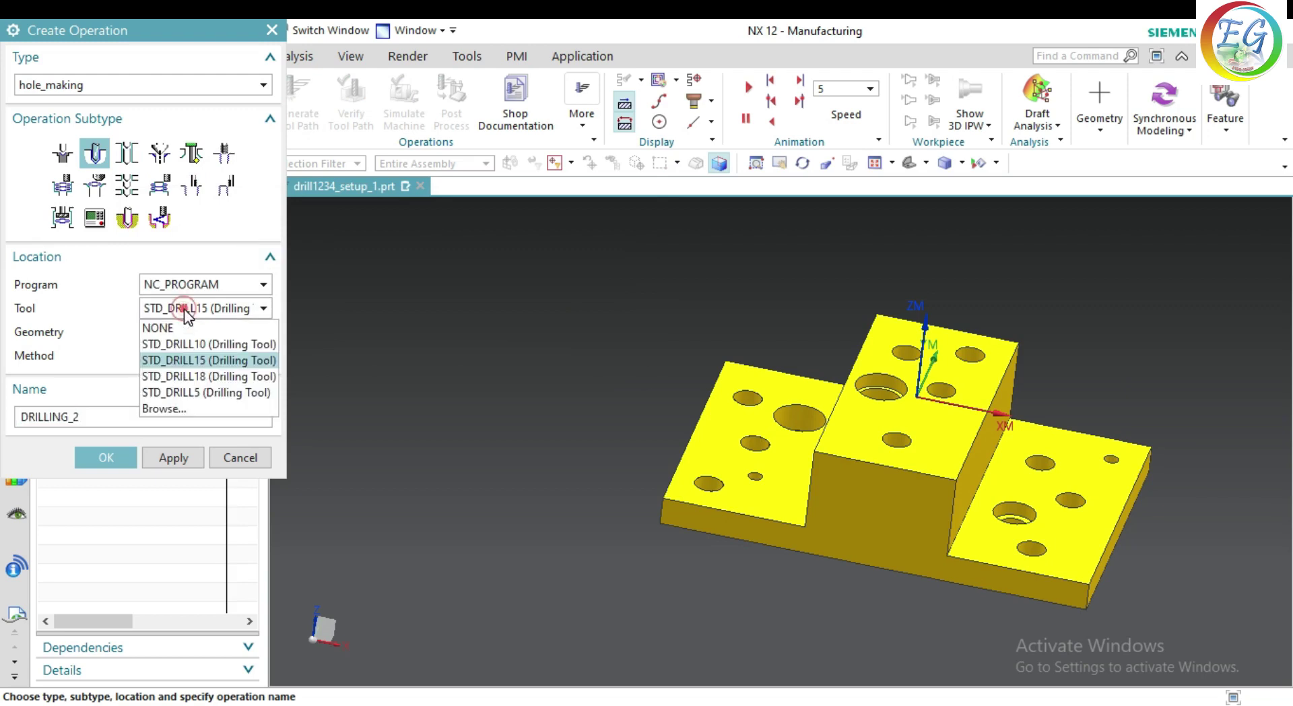
pyautogui.click(202, 392)
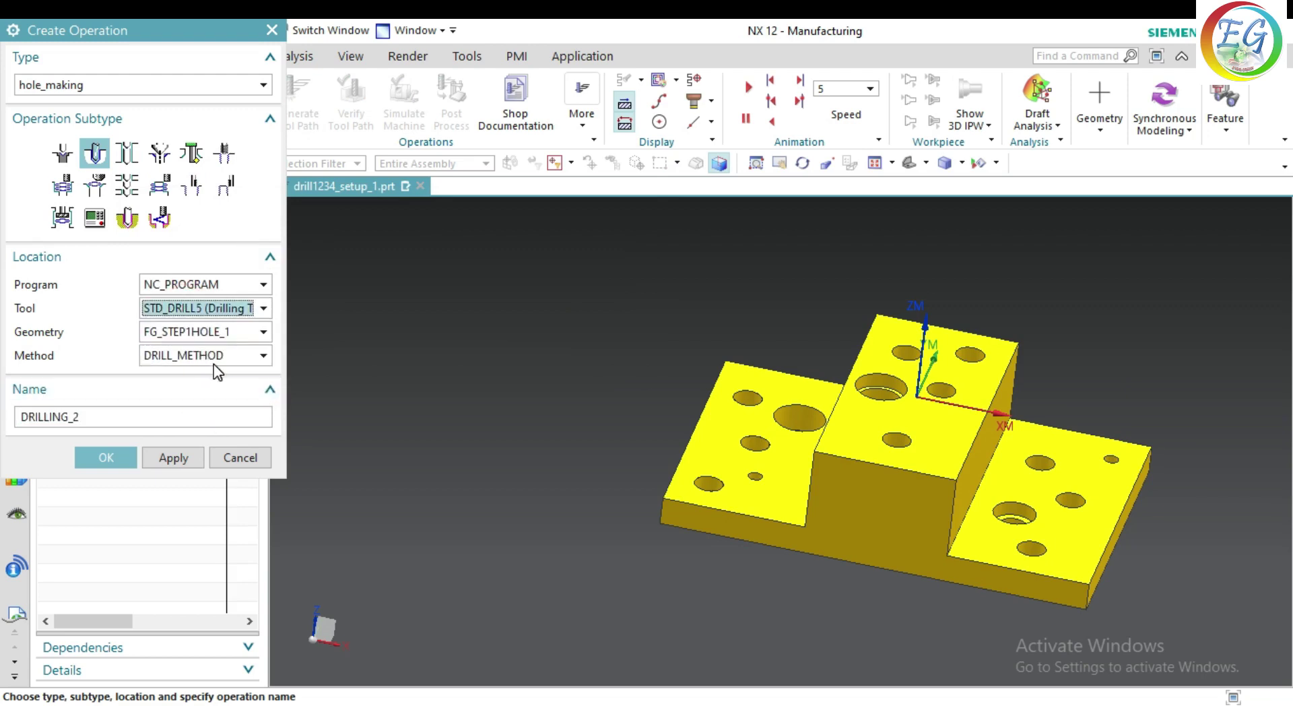
pyautogui.click(197, 332)
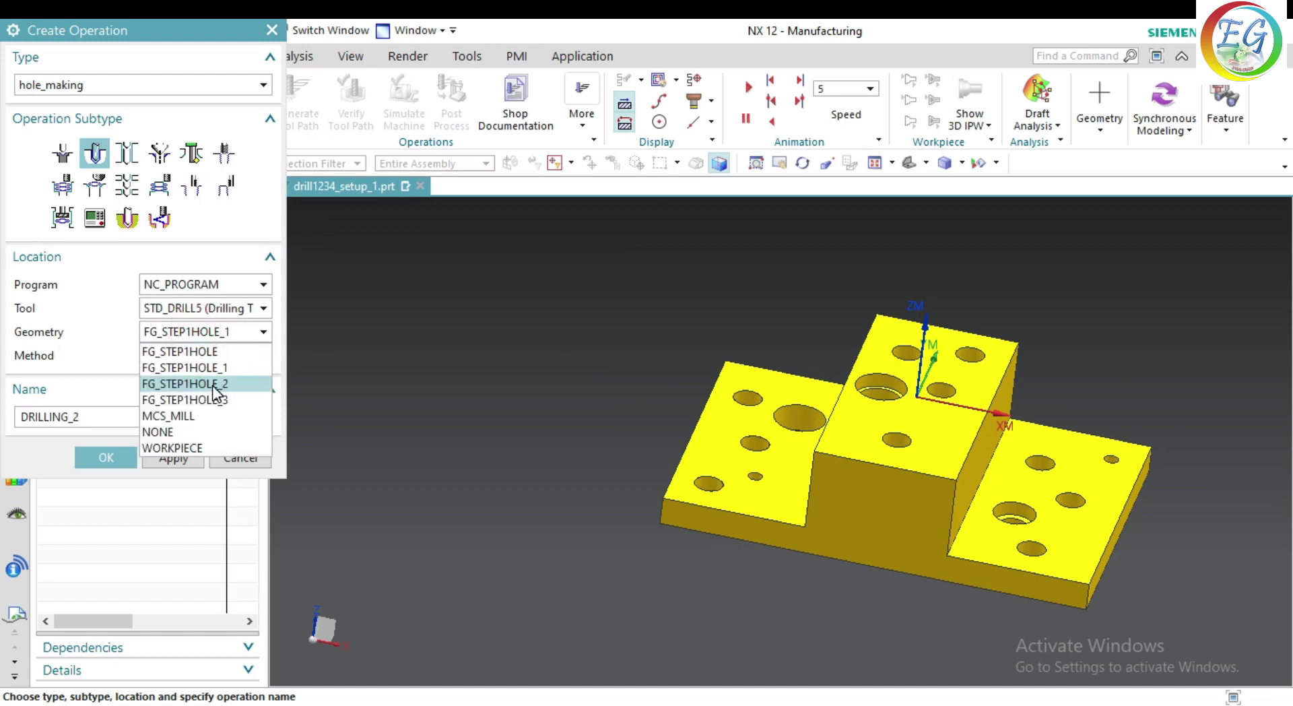
pyautogui.click(219, 383)
pyautogui.click(115, 456)
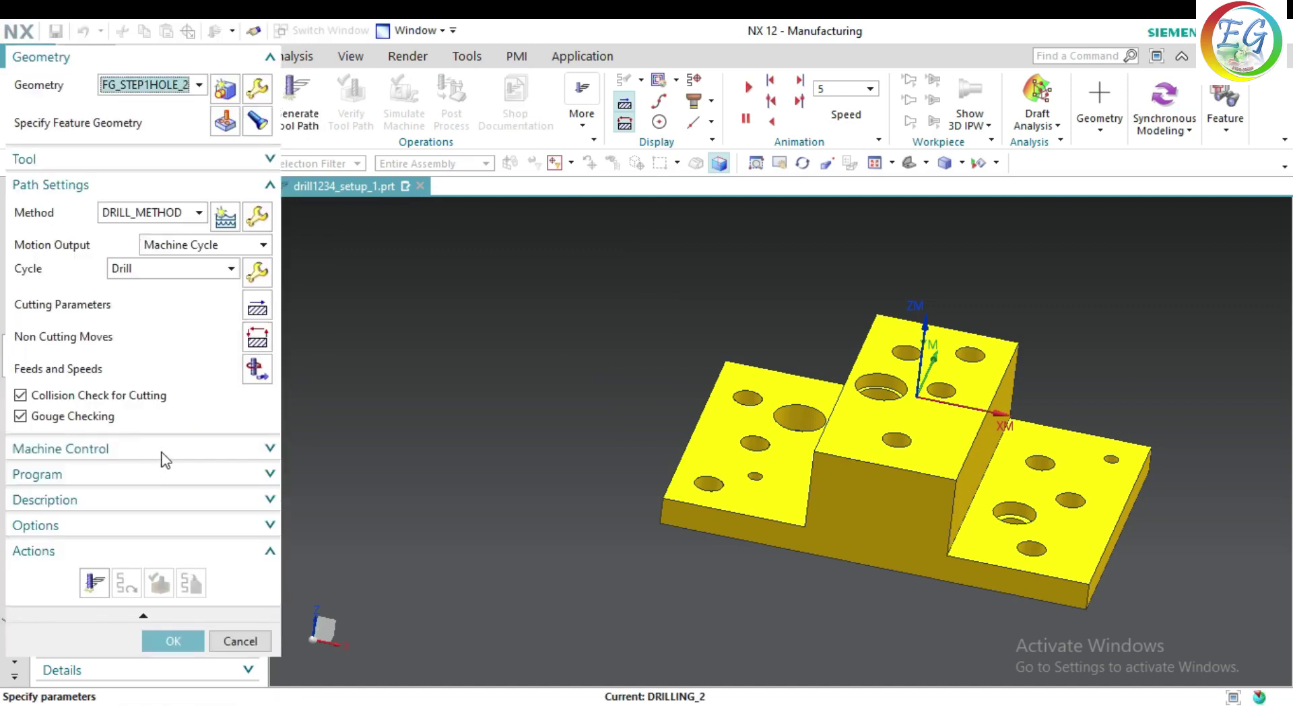
# Keep FACES_CYLINDER_1 as DRILLING_2's feature geometry and display its holes
pyautogui.click(225, 122)
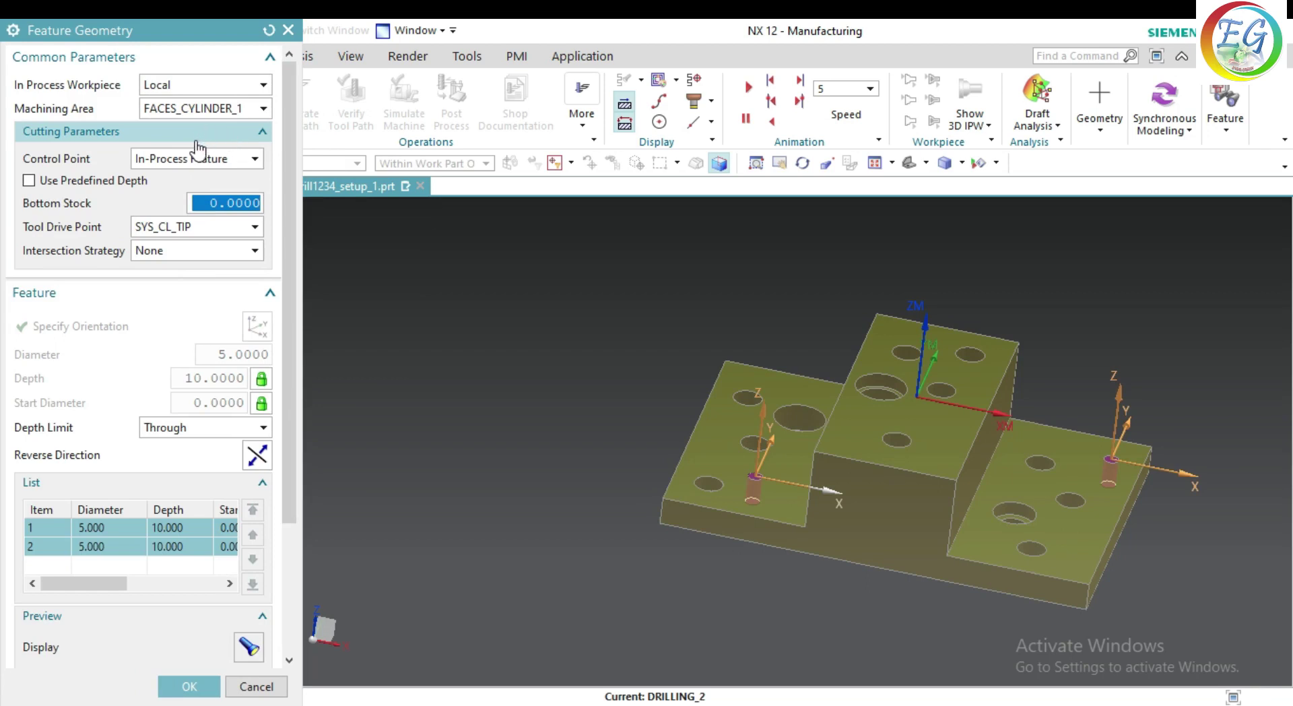
pyautogui.click(227, 109)
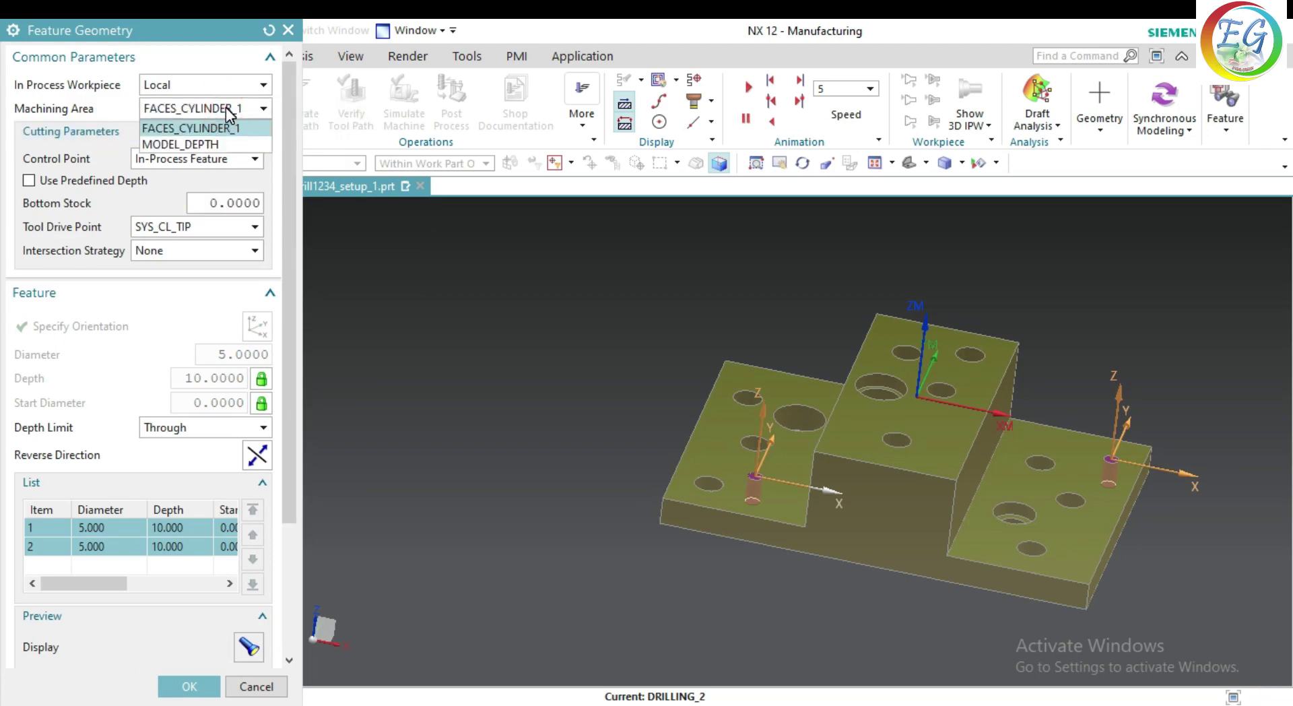
pyautogui.click(228, 111)
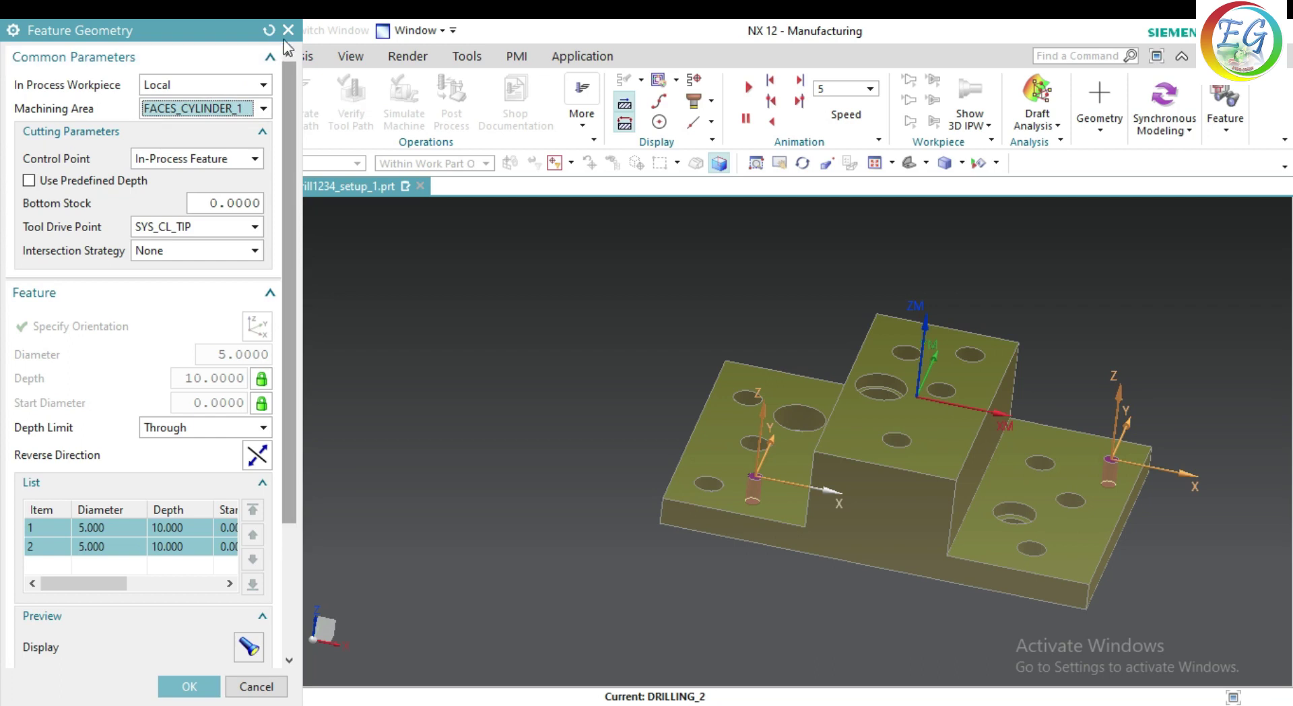
pyautogui.click(289, 30)
pyautogui.click(256, 121)
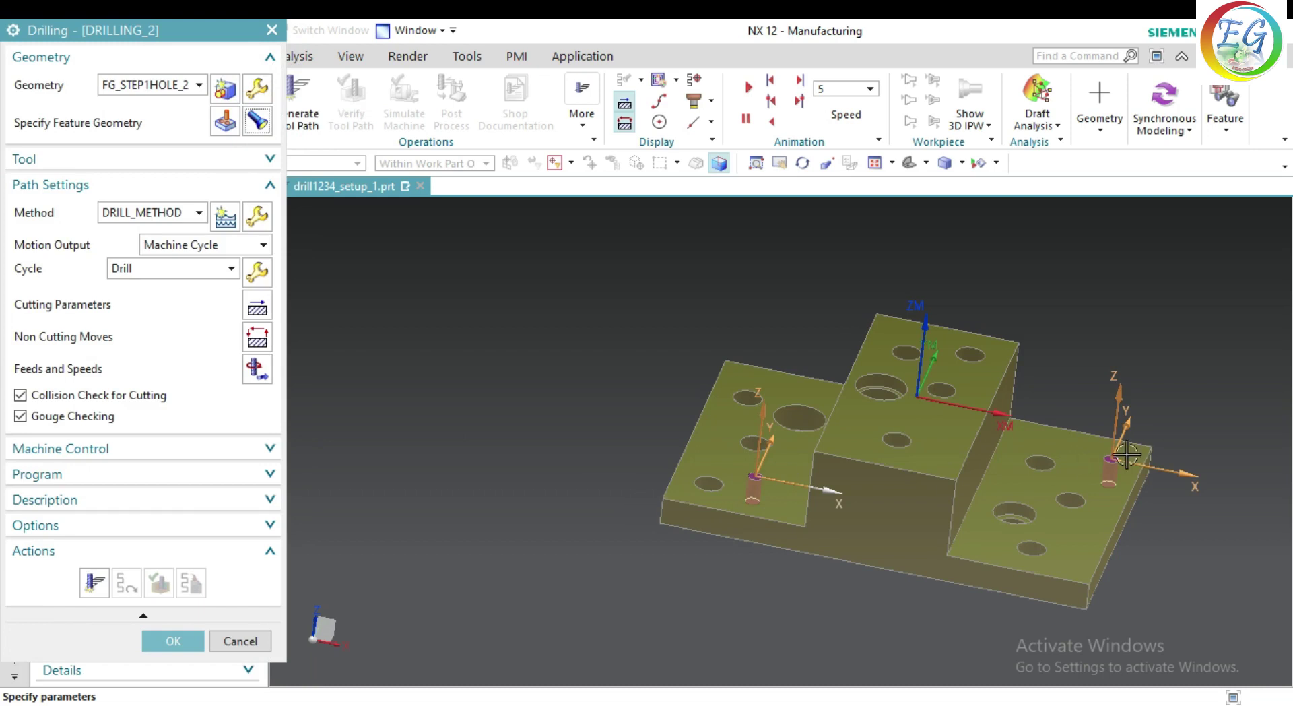
# Generate the DRILLING_2 tool path and inspect the holes from several angles
pyautogui.moveTo(658, 574); pyautogui.dragTo(662, 521, button='middle')
pyautogui.click(83, 585)
pyautogui.moveTo(778, 569)
pyautogui.mouseDown(button='middle')
pyautogui.moveTo(796, 539)
pyautogui.moveTo(796, 554)
pyautogui.mouseUp(button='middle')
pyautogui.scroll(3, 759, 520)
pyautogui.scroll(3, 760, 482)
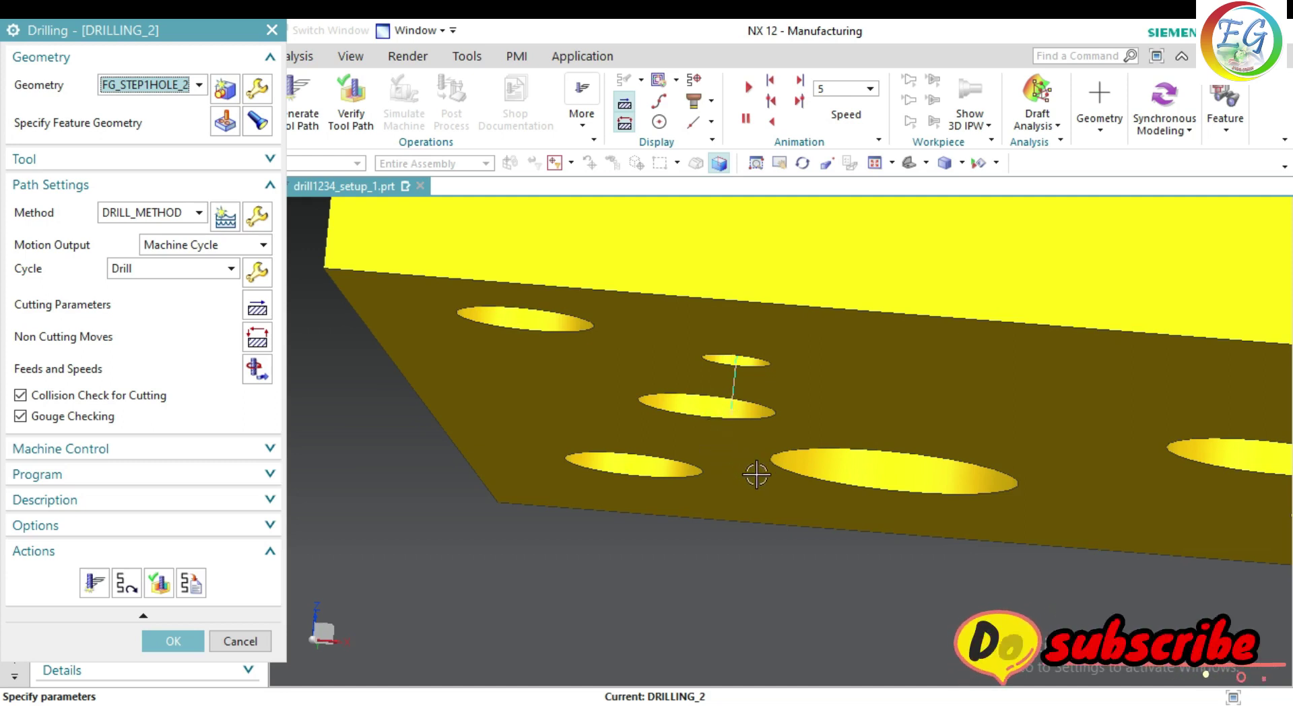
pyautogui.scroll(-3, 756, 475)
pyautogui.scroll(-1, 760, 496)
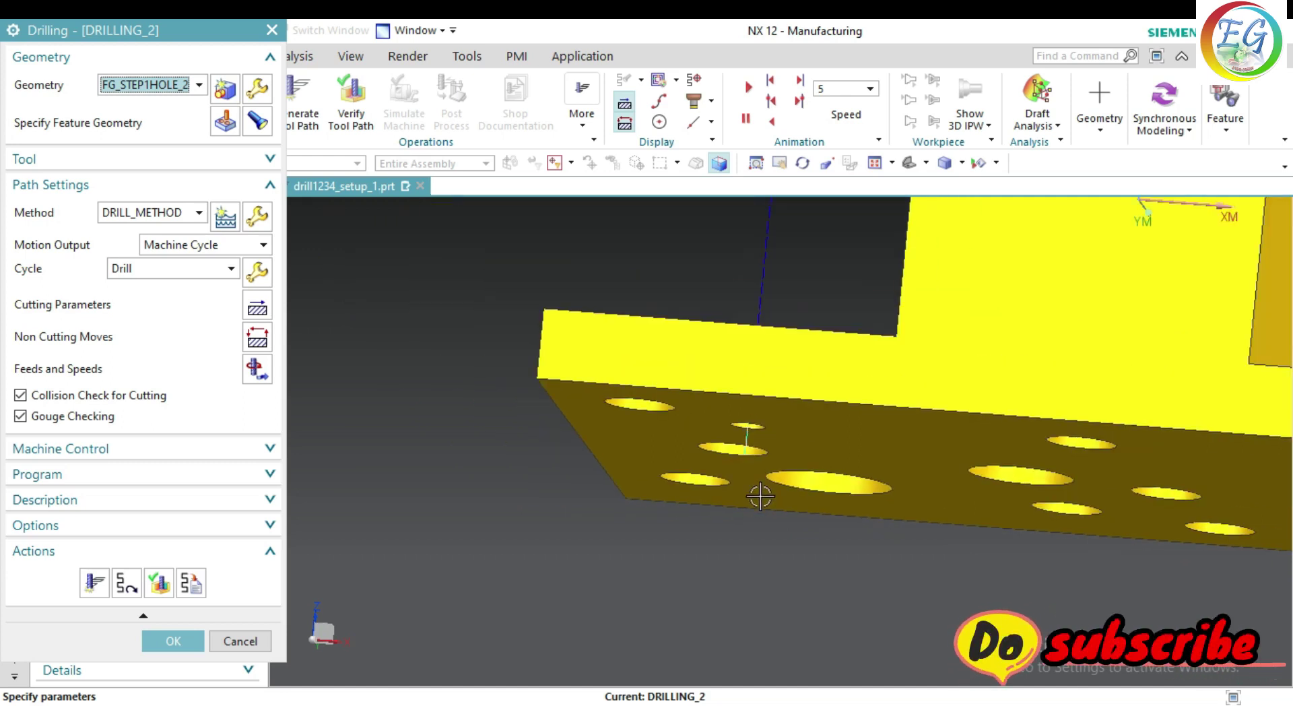
pyautogui.moveTo(765, 519); pyautogui.dragTo(780, 545, button='middle')
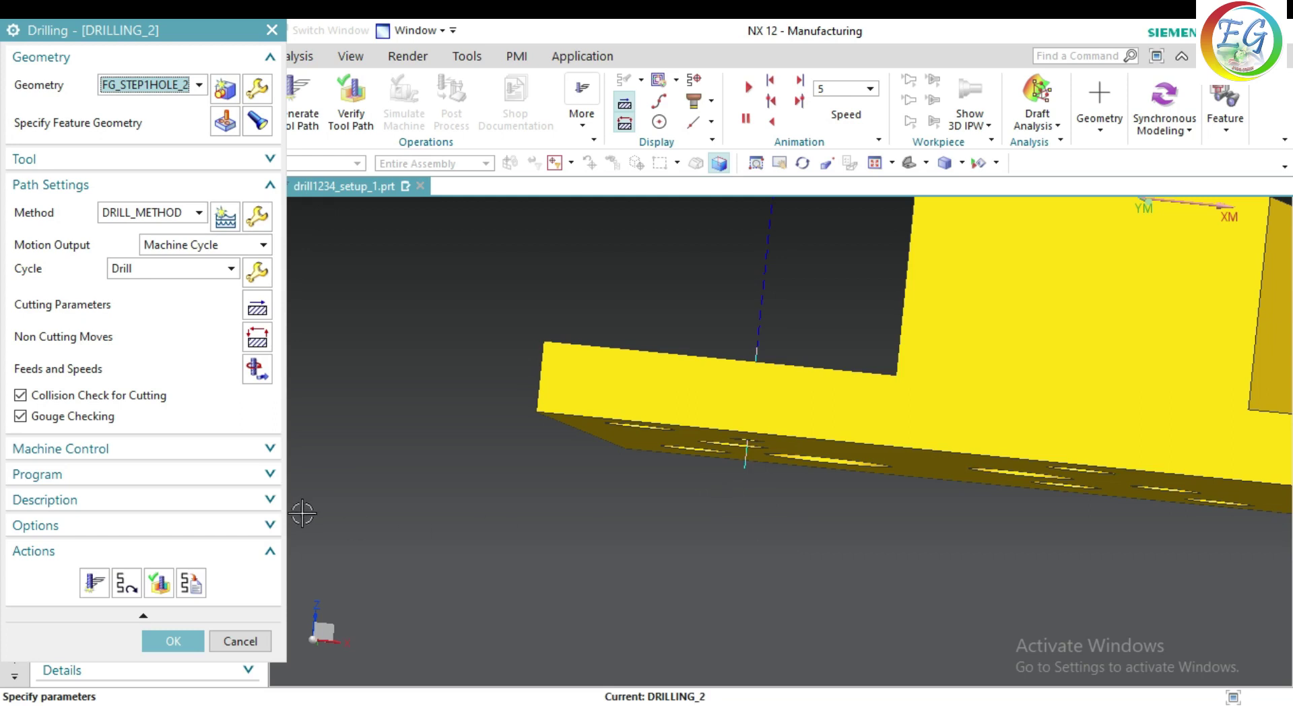
# Change DRILLING_2's bottom offset distance and regenerate the tool path
pyautogui.click(256, 309)
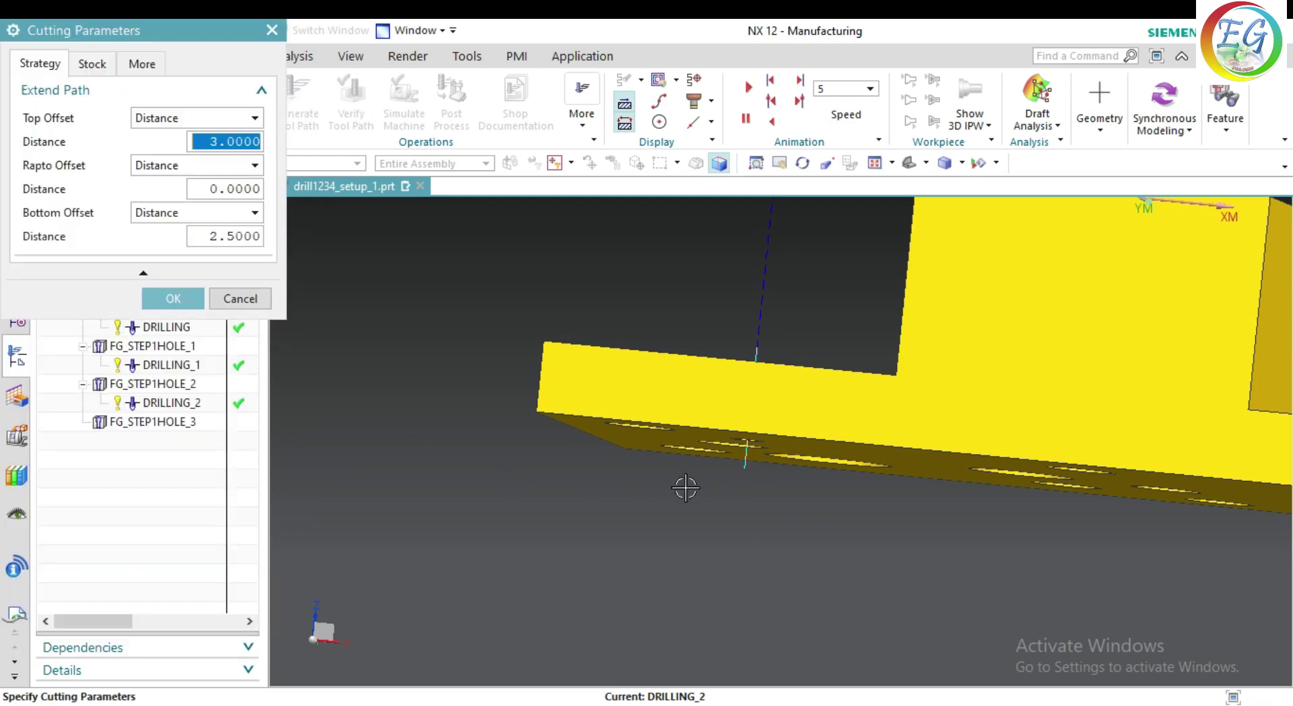
pyautogui.moveTo(236, 236); pyautogui.dragTo(201, 239)
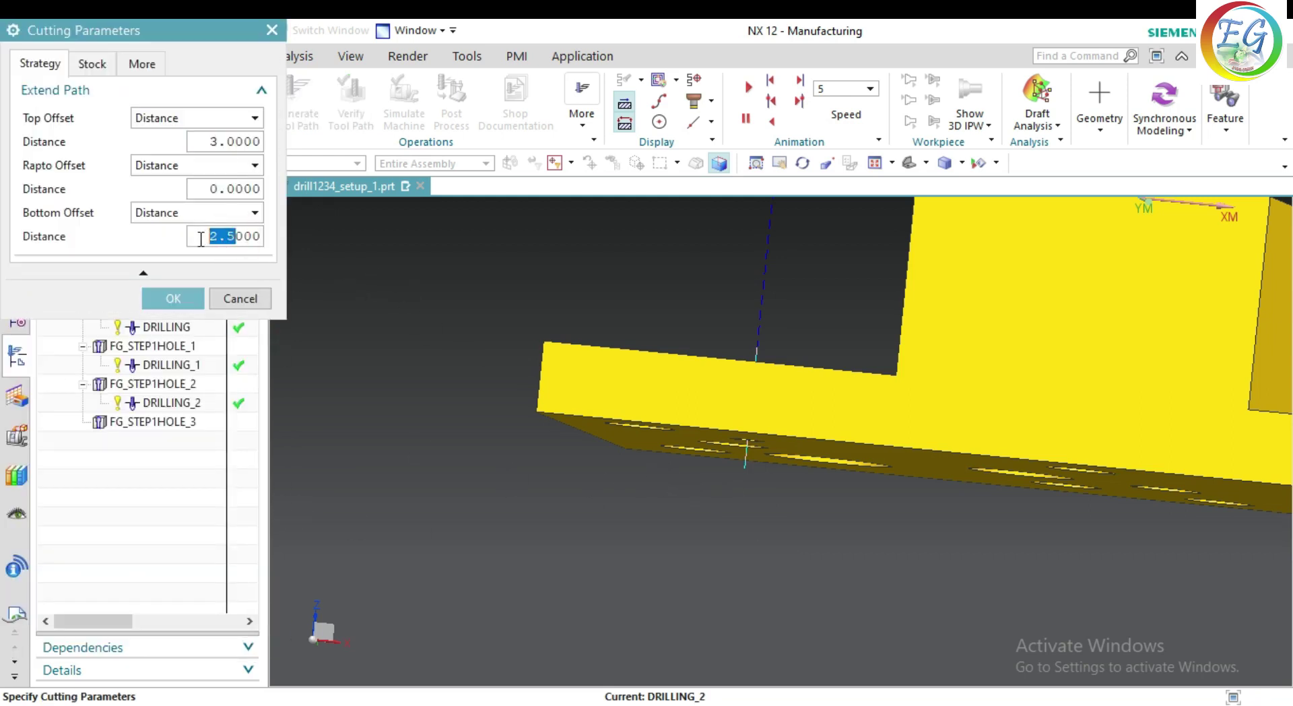
pyautogui.write('000')
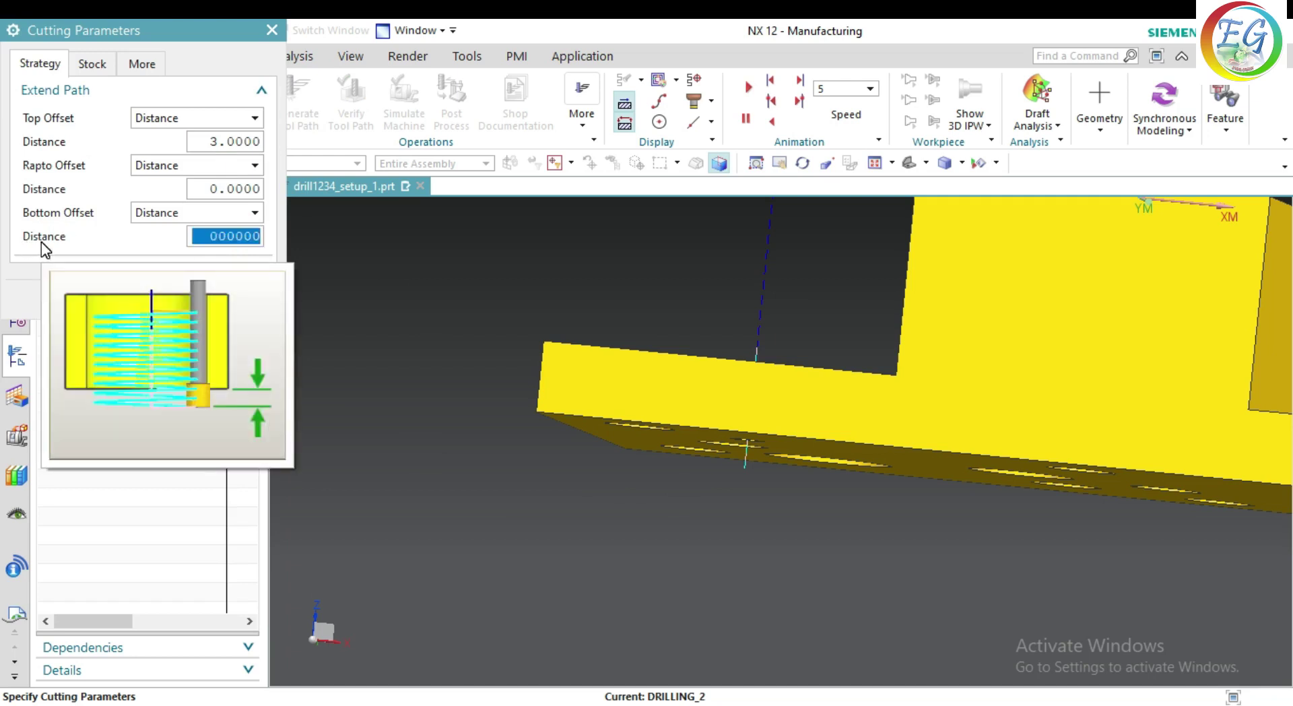
pyautogui.click(166, 296)
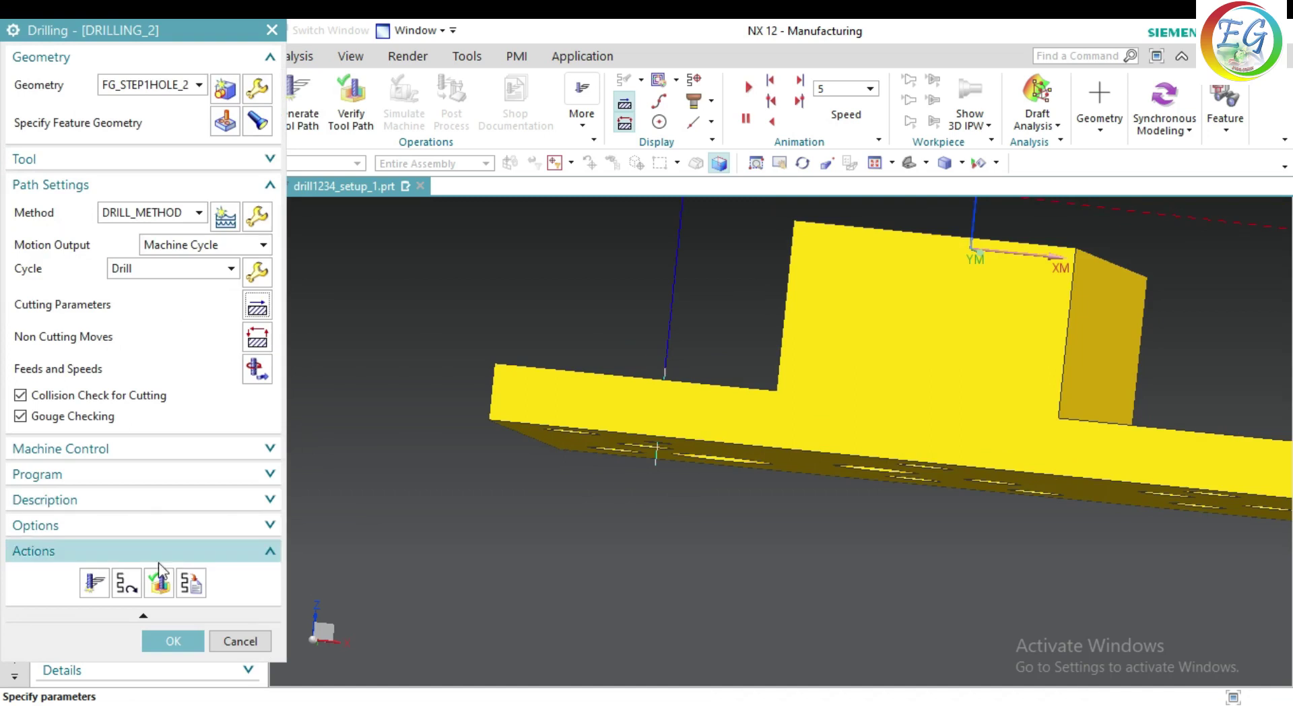
pyautogui.click(96, 581)
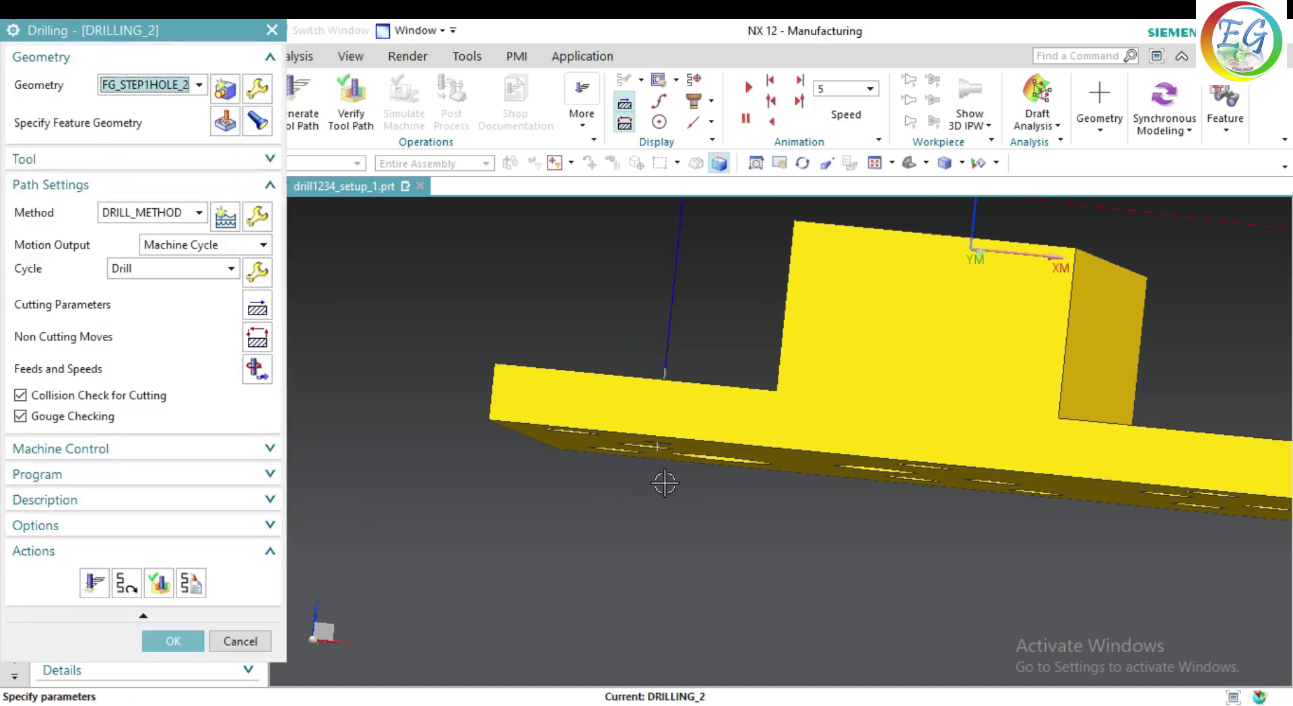
pyautogui.moveTo(674, 482)
pyautogui.mouseDown(button='middle')
pyautogui.moveTo(687, 492)
pyautogui.moveTo(662, 476)
pyautogui.moveTo(617, 476)
pyautogui.moveTo(639, 472)
pyautogui.mouseUp(button='middle')
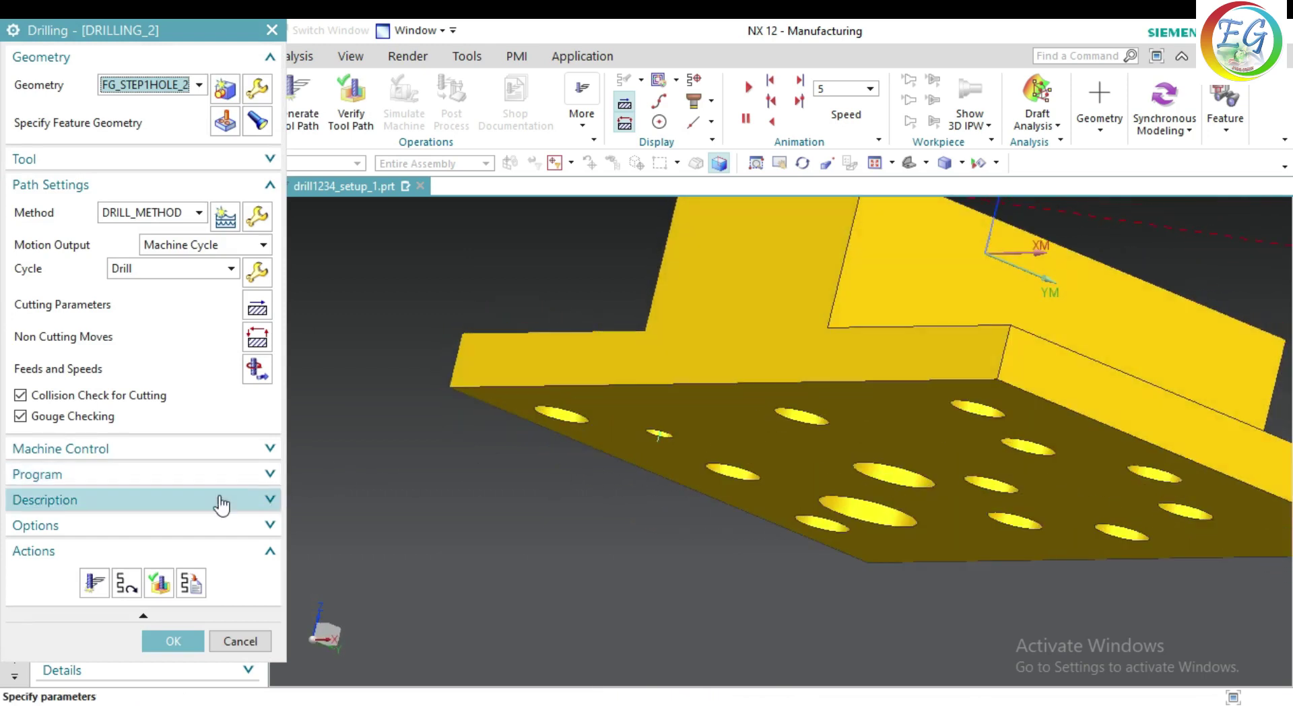
# Set the Extend Path bottom offset to 2.5, keeping the 3.0 top offset
pyautogui.click(257, 307)
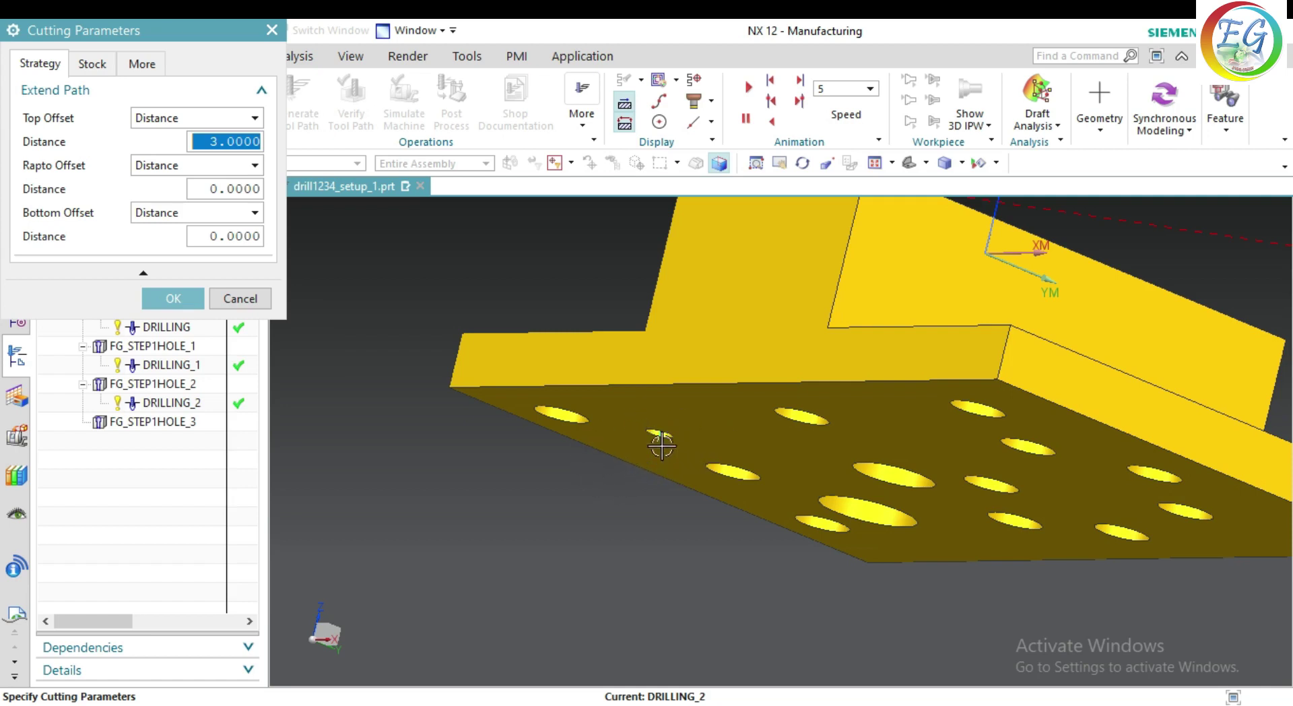
pyautogui.moveTo(218, 236); pyautogui.dragTo(210, 236)
pyautogui.write('.50000')
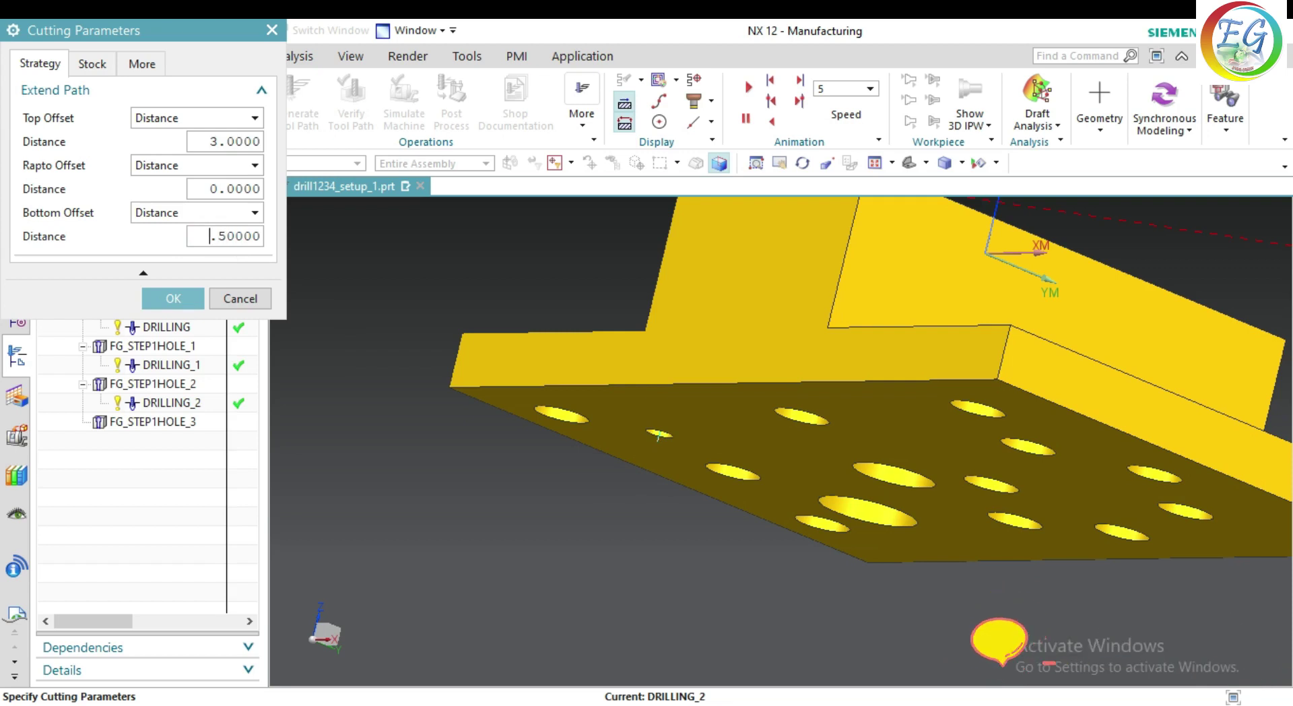
pyautogui.write('2')
pyautogui.press('Return')
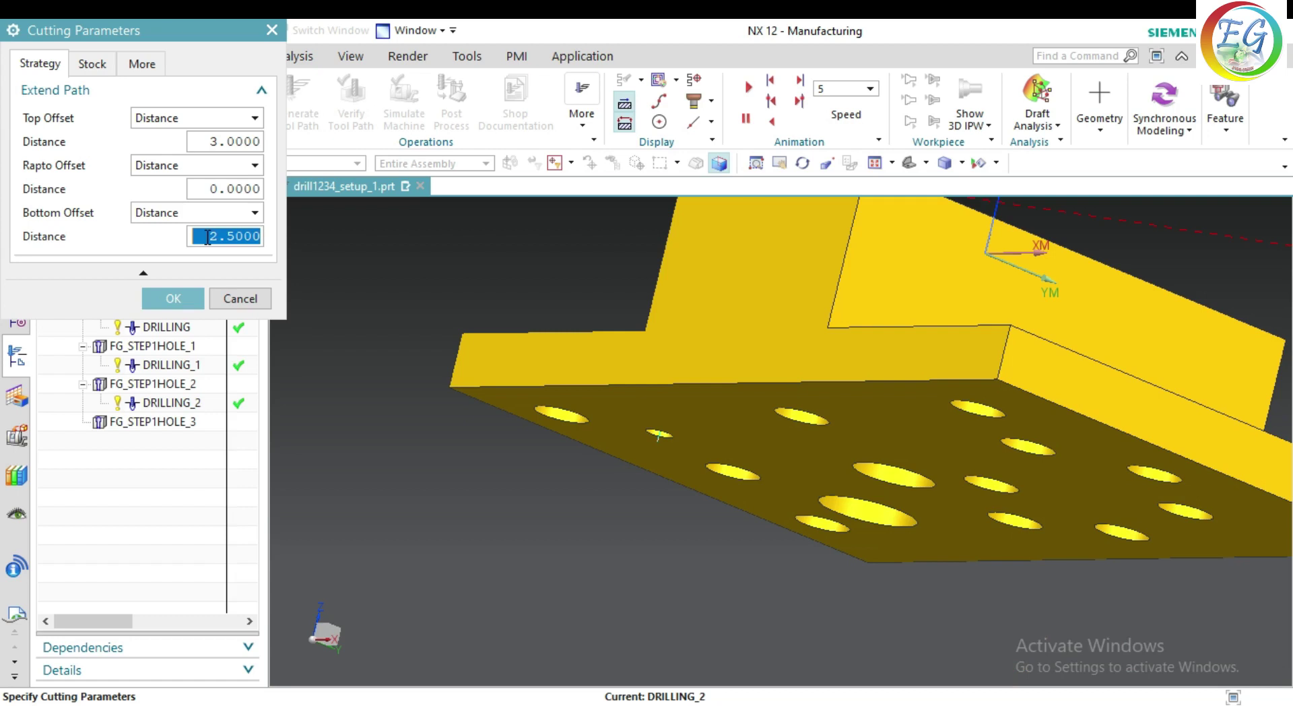
pyautogui.click(173, 299)
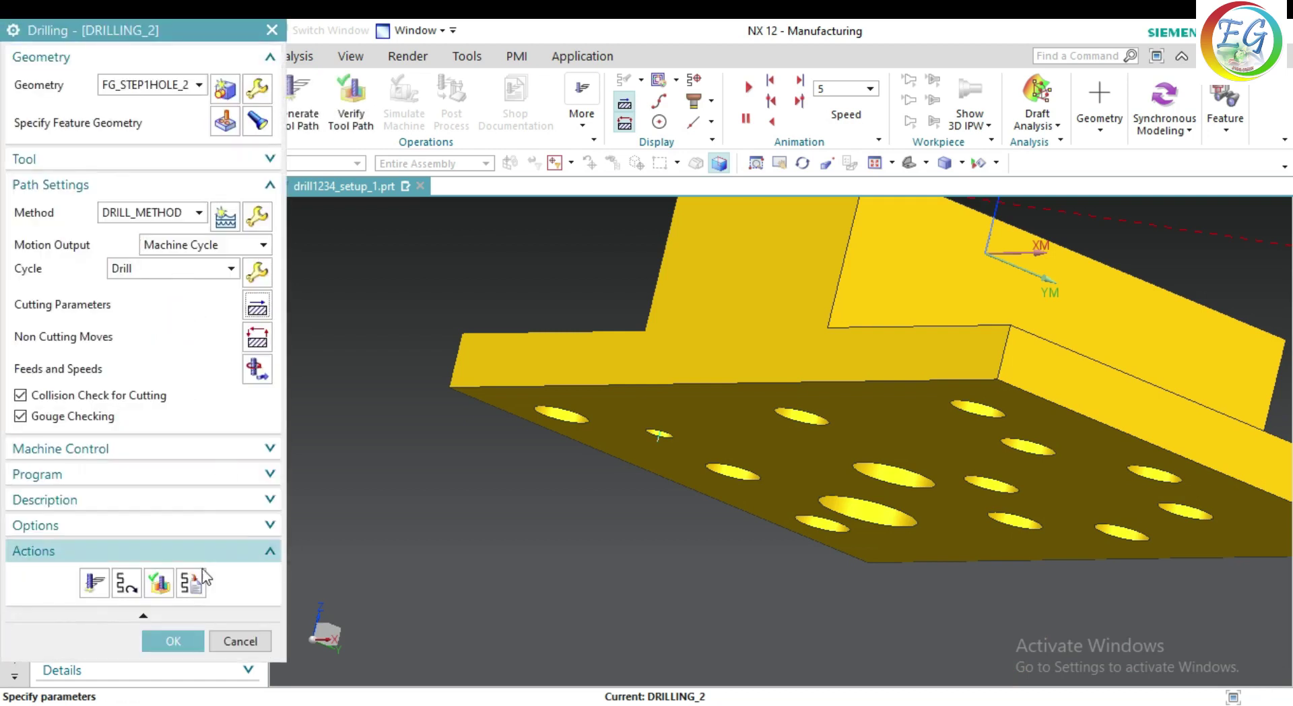
# Generate DRILLING_2's toolpath and play it in the 3D Dynamic simulation
pyautogui.click(95, 582)
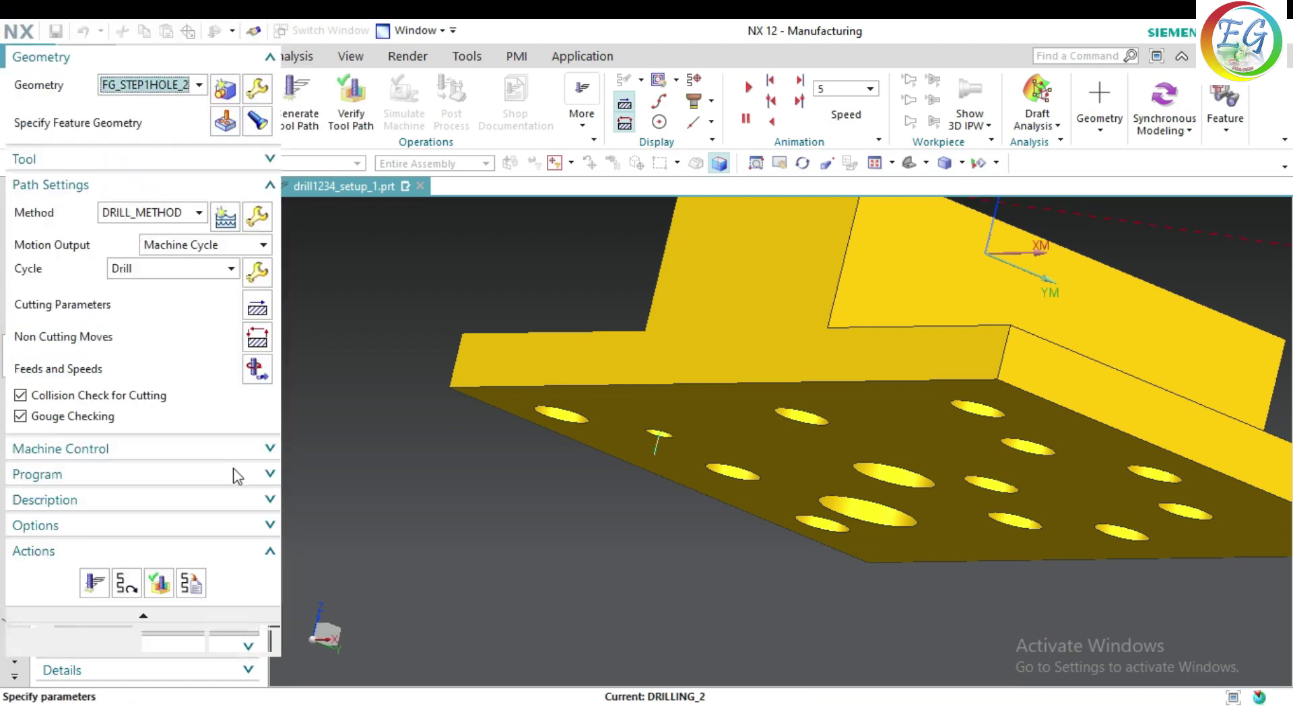
pyautogui.click(161, 585)
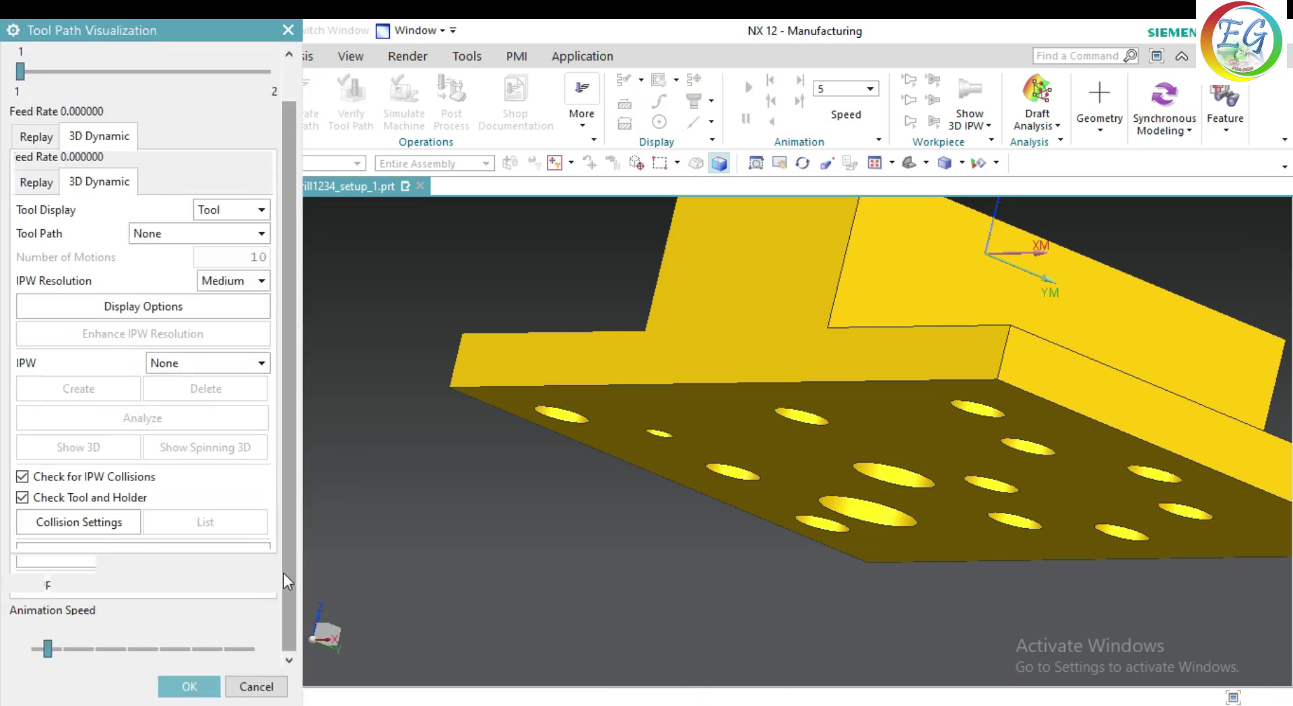
pyautogui.click(143, 650)
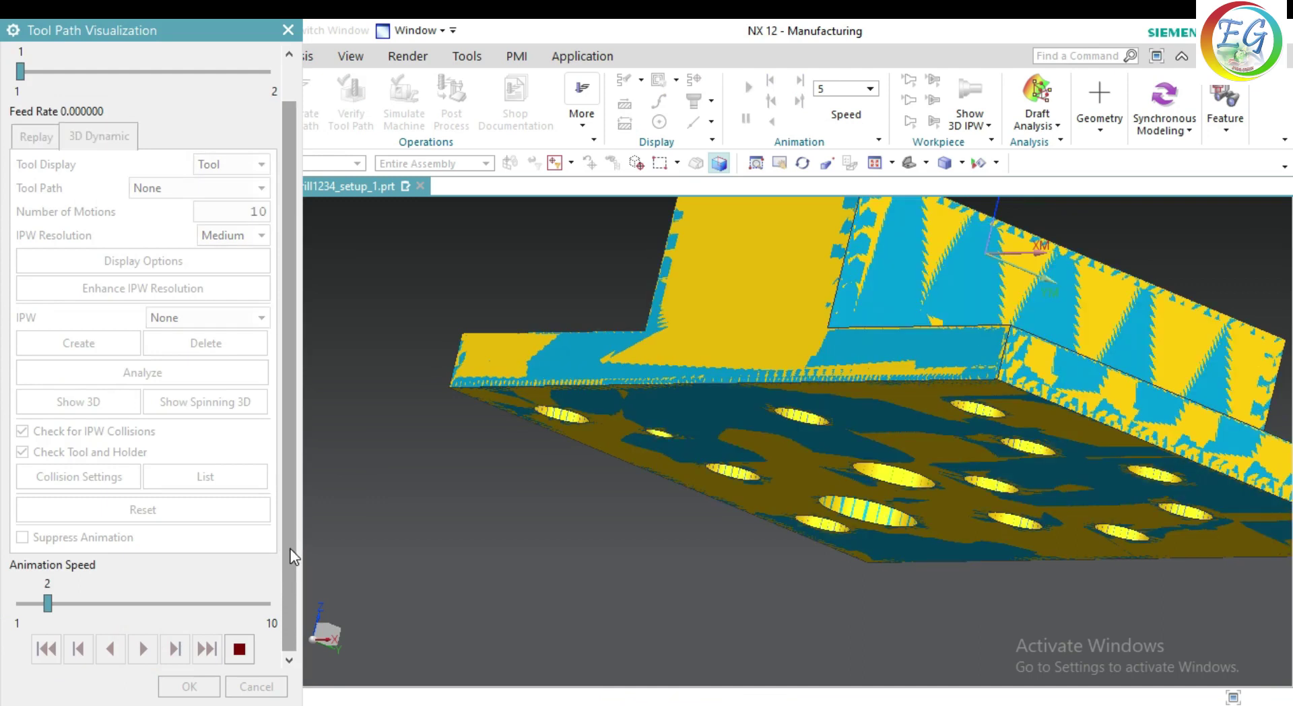
pyautogui.scroll(2, 725, 534)
pyautogui.scroll(2, 725, 534)
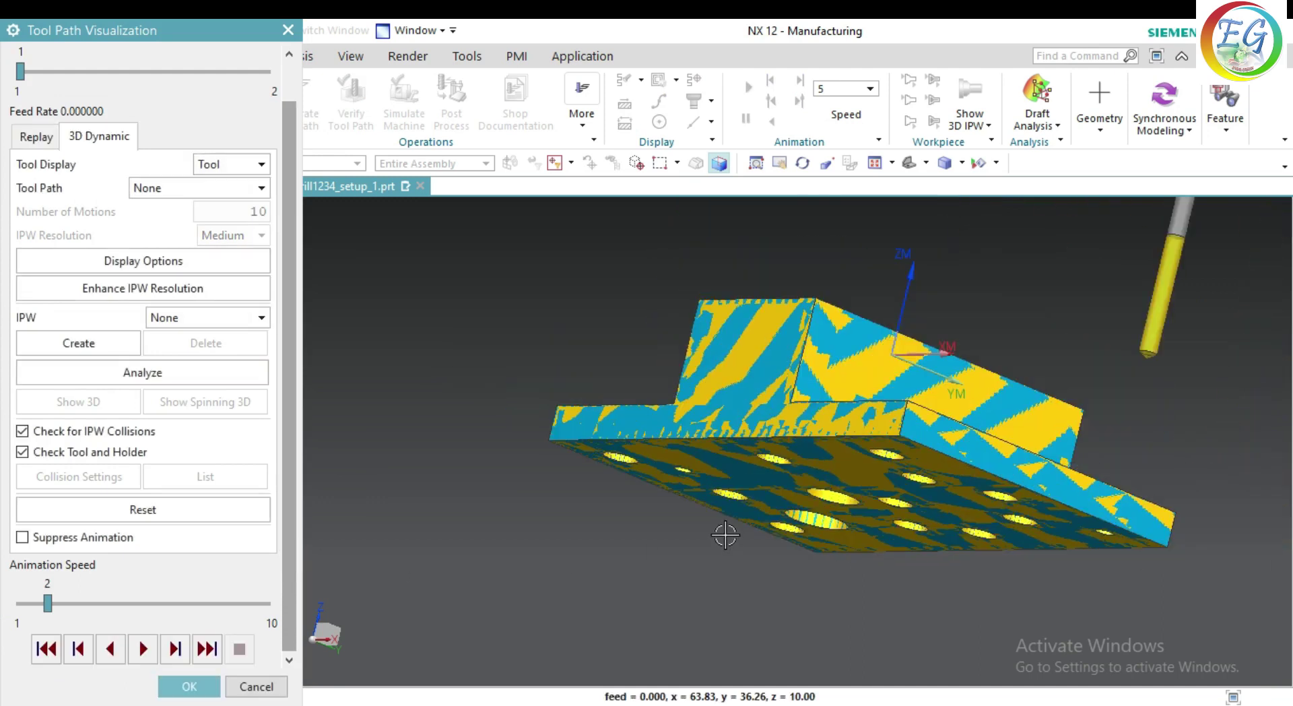
# Reset and replay the simulation at animation speed 1, then close DRILLING_2
pyautogui.moveTo(29, 603); pyautogui.dragTo(20, 603)
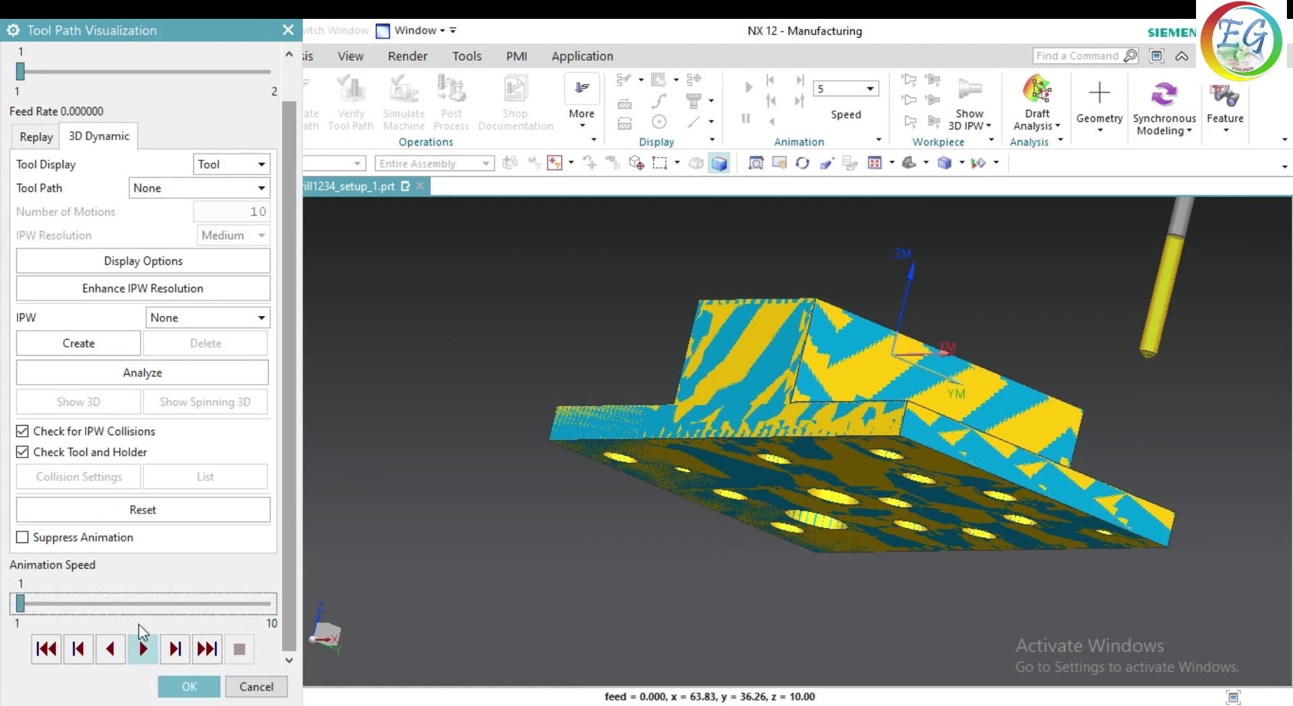
pyautogui.click(148, 510)
pyautogui.click(142, 648)
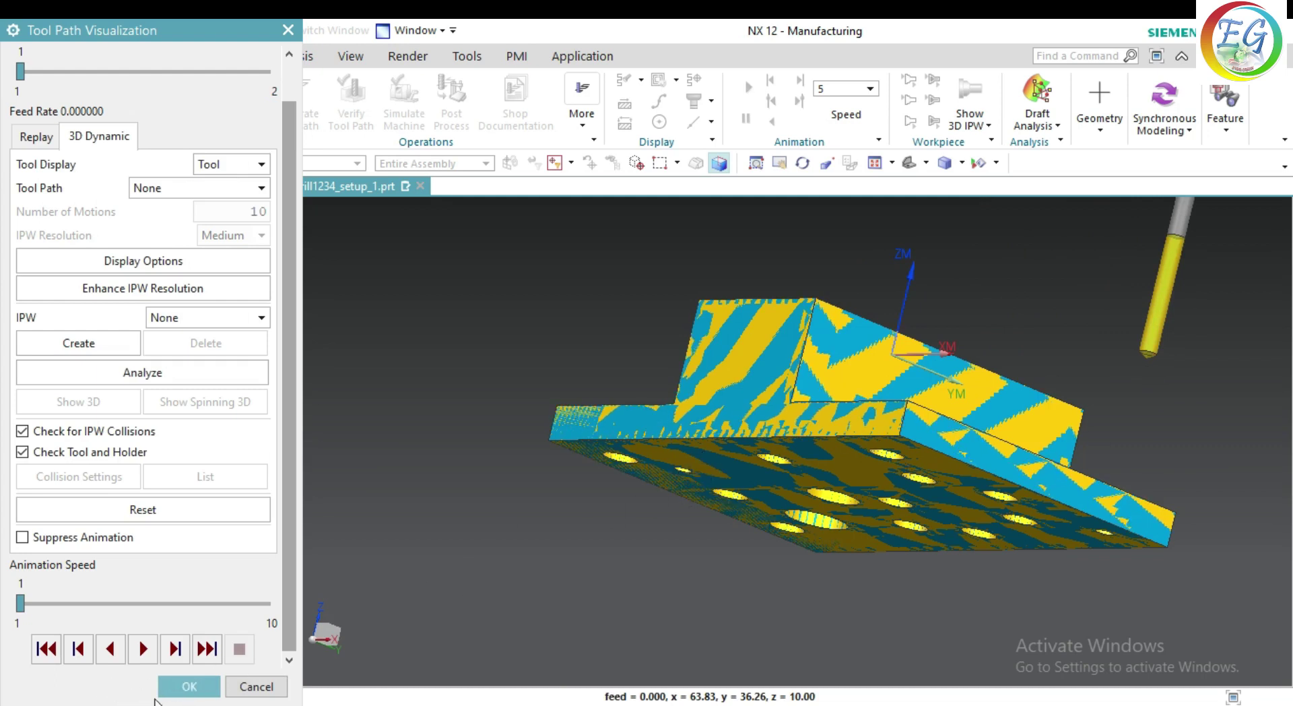
pyautogui.click(191, 686)
pyautogui.click(173, 640)
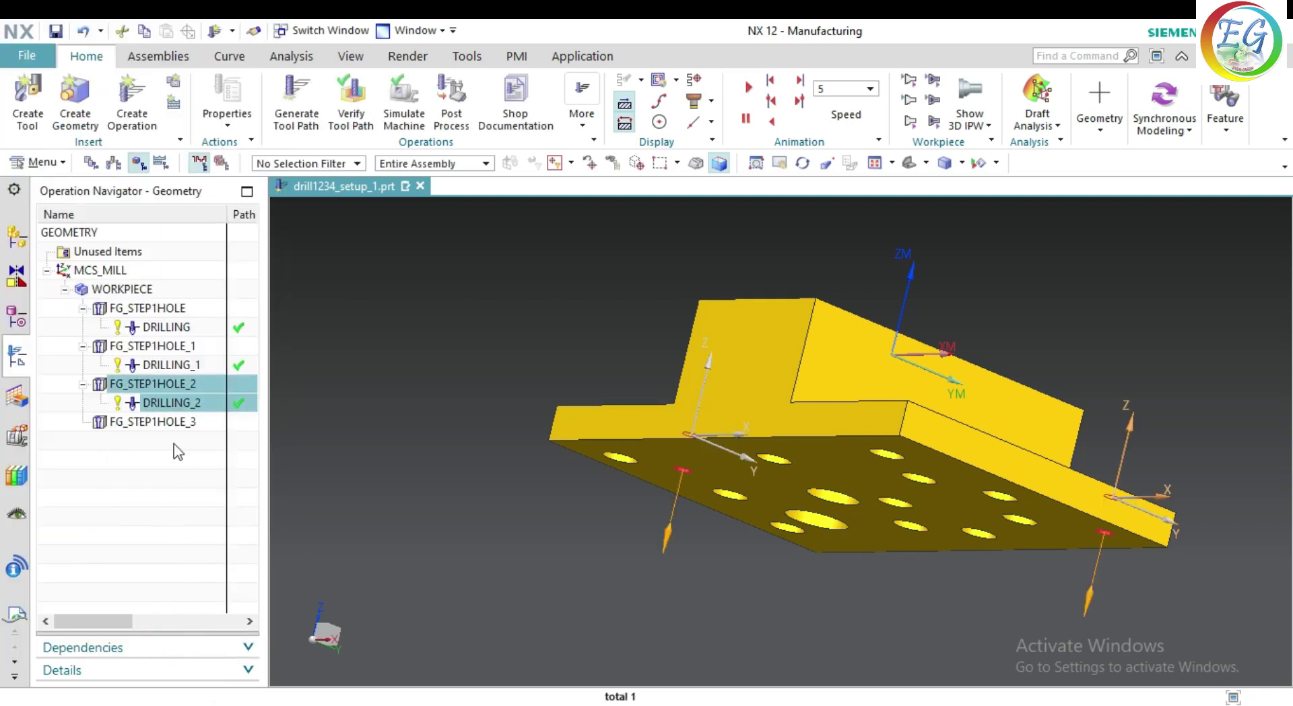
# Start an operation with drill STD_DRILL10, then cancel it
pyautogui.click(132, 97)
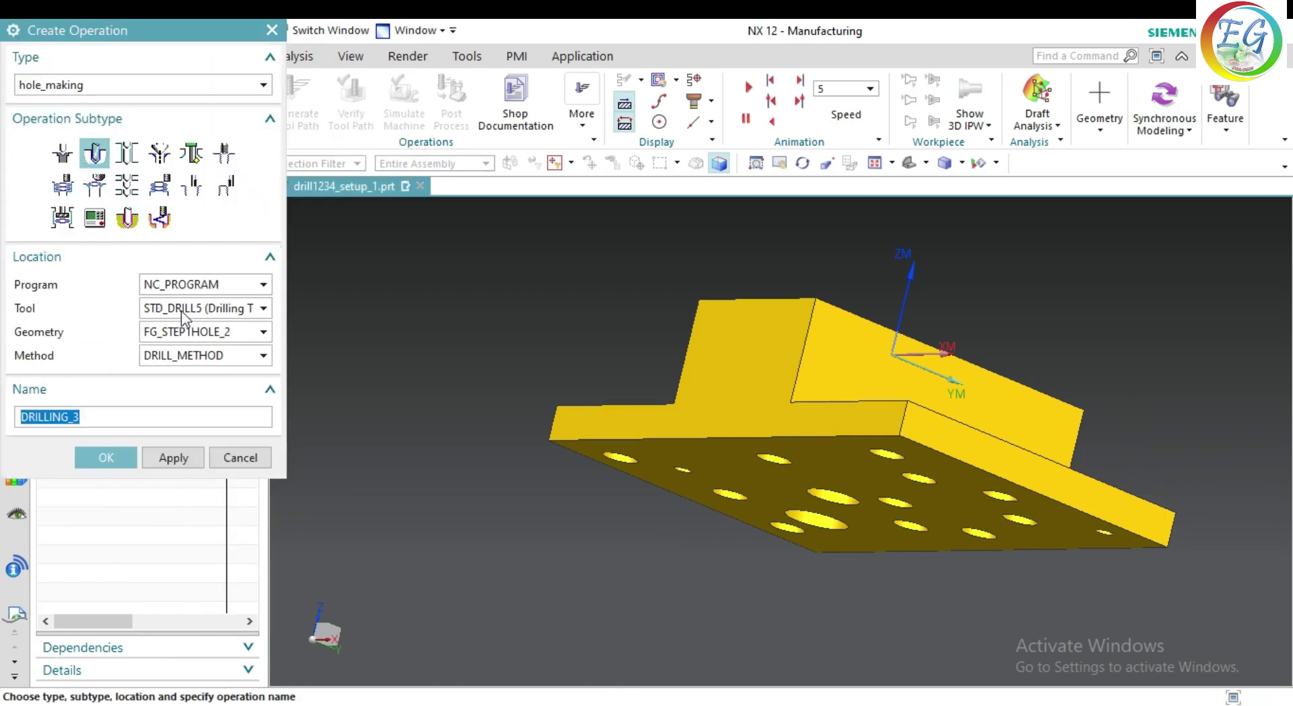
pyautogui.click(213, 311)
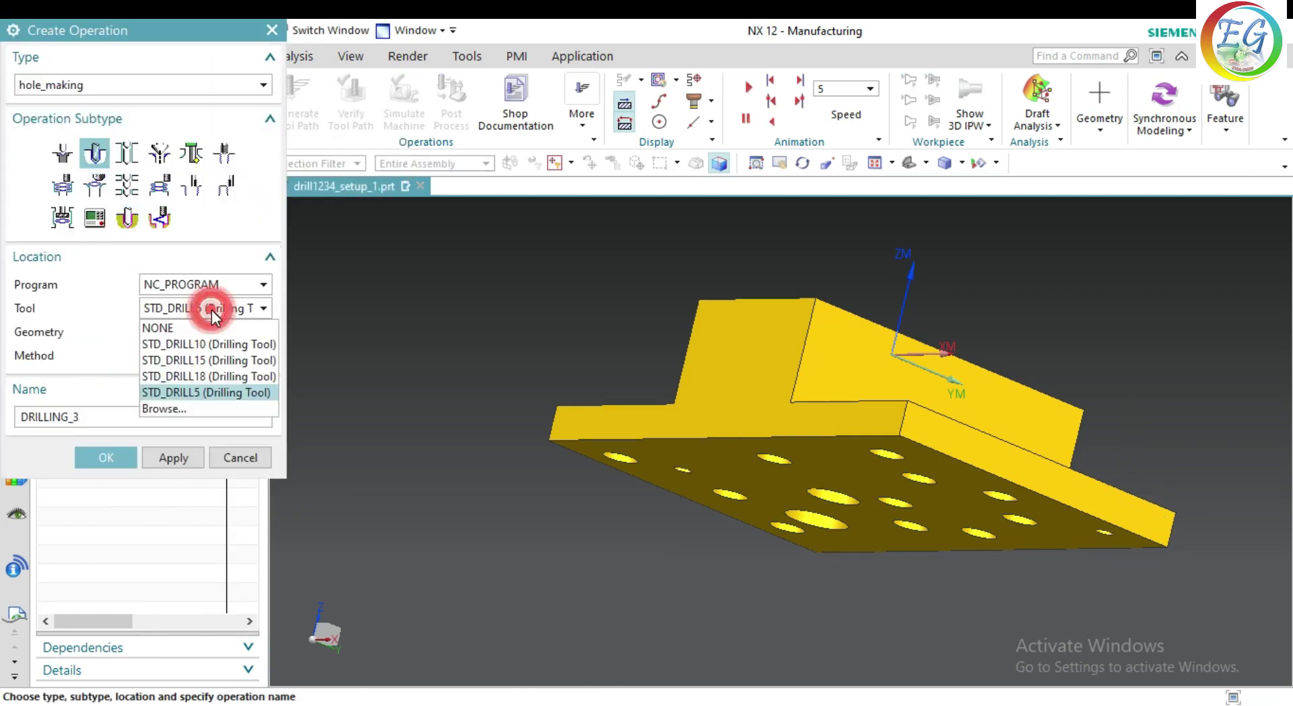
pyautogui.click(218, 346)
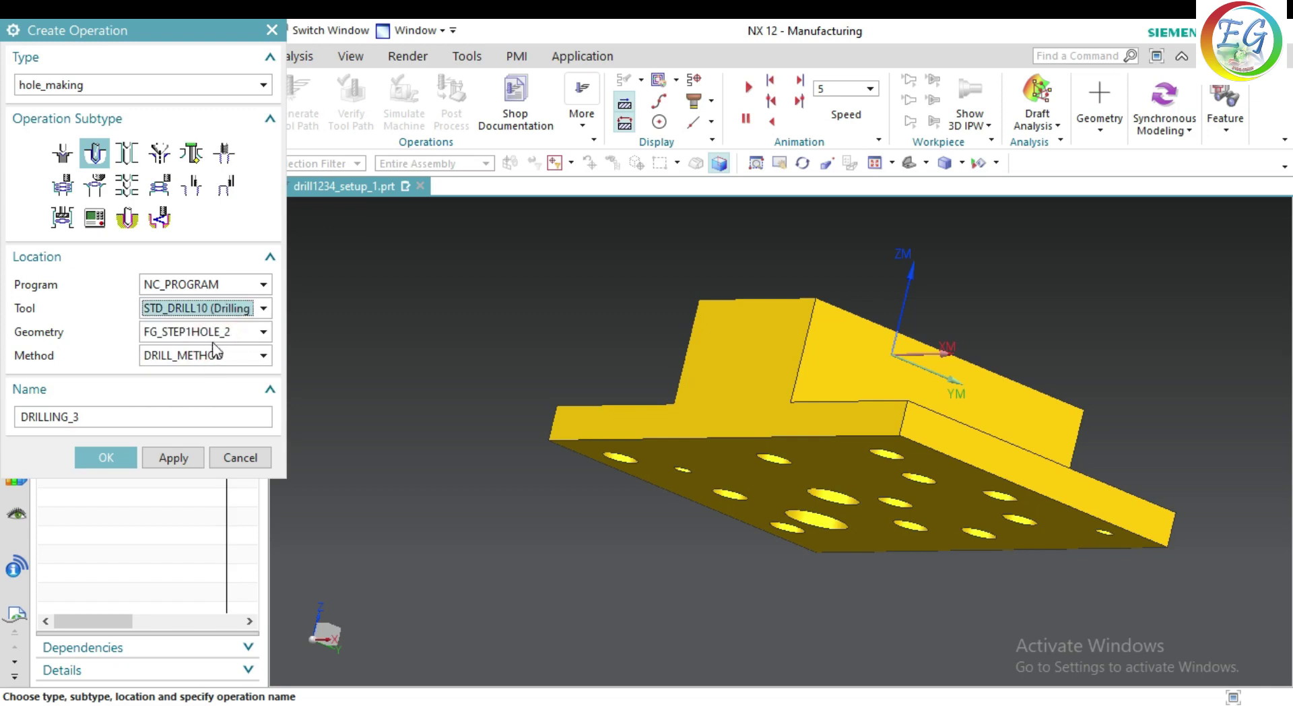
pyautogui.click(241, 457)
pyautogui.moveTo(151, 421)
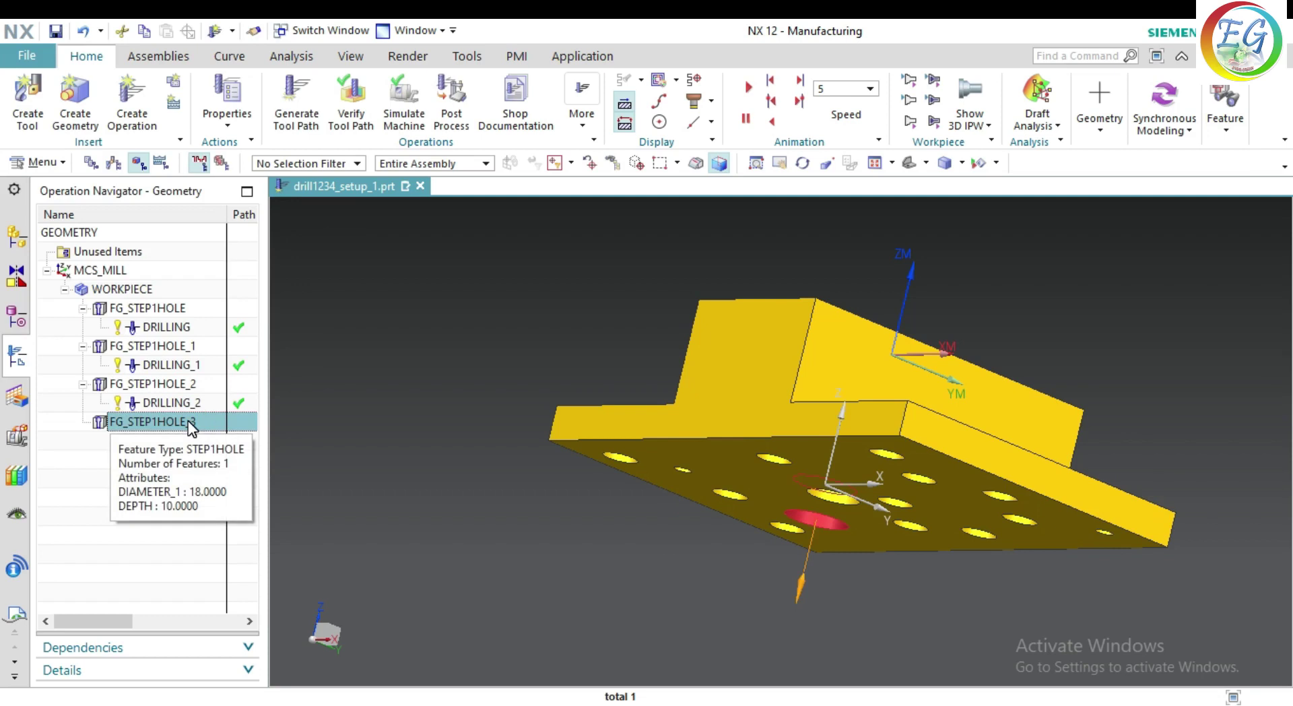
# Create DRILLING_3 with STD_DRILL18 on FG_STEP1HOLE_3, display its hole, and generate the toolpath
pyautogui.click(130, 113)
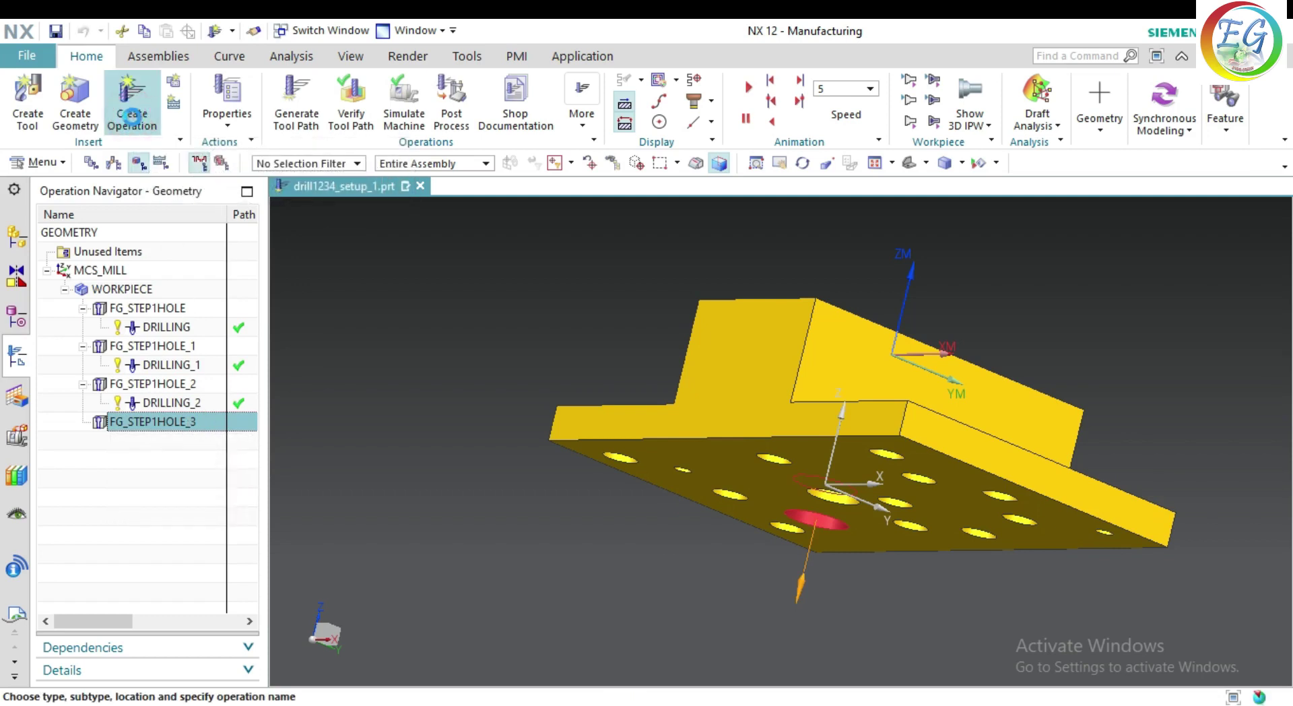
pyautogui.click(206, 311)
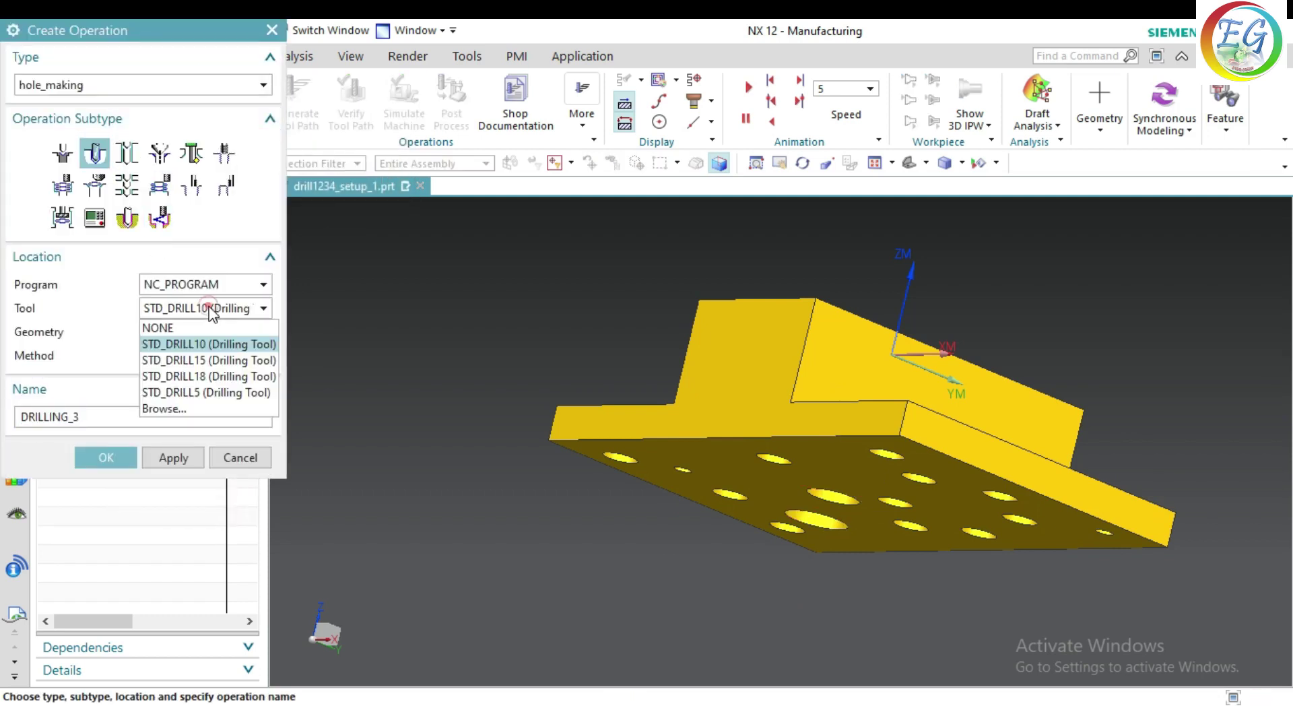
pyautogui.click(209, 377)
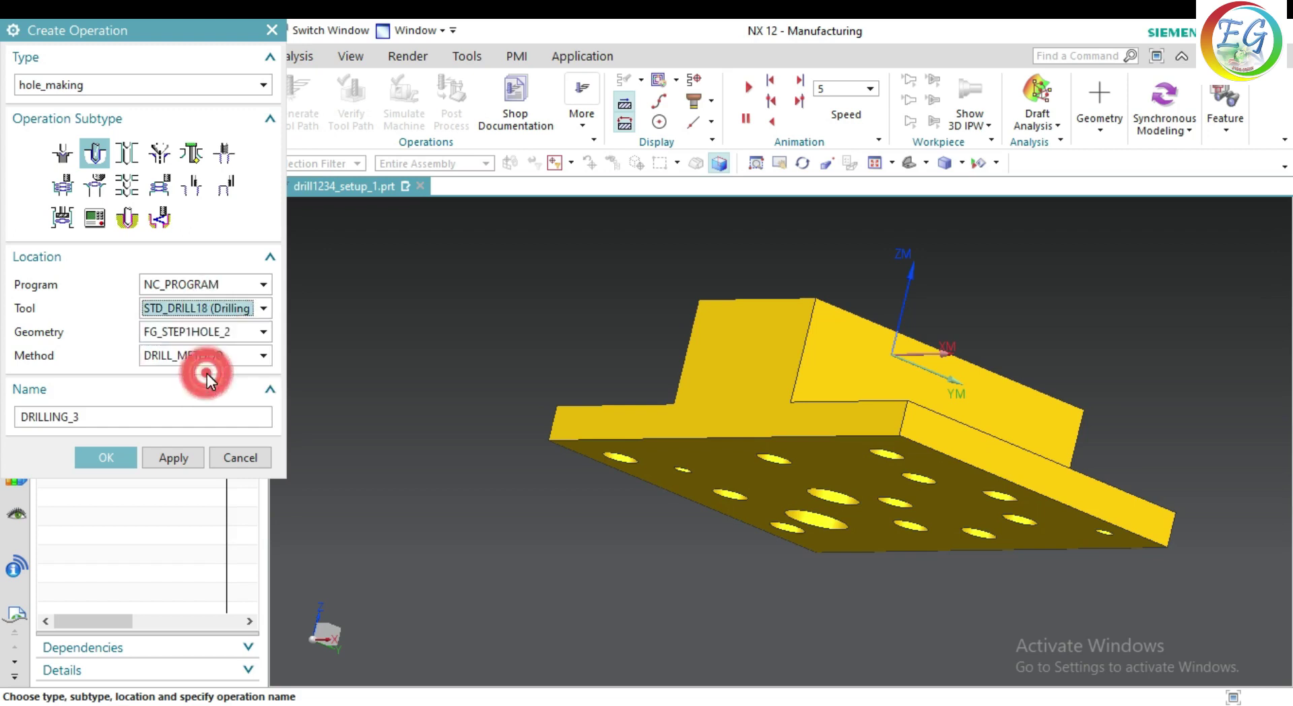
pyautogui.click(215, 332)
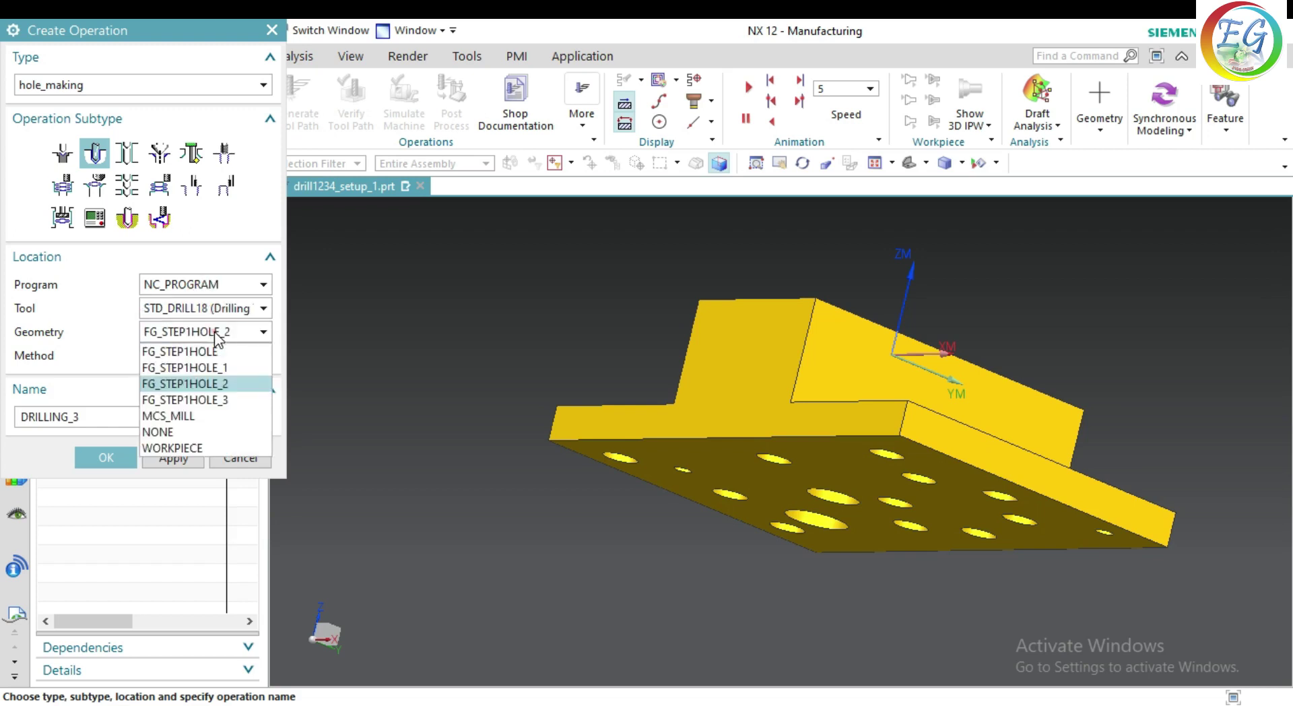
pyautogui.click(214, 399)
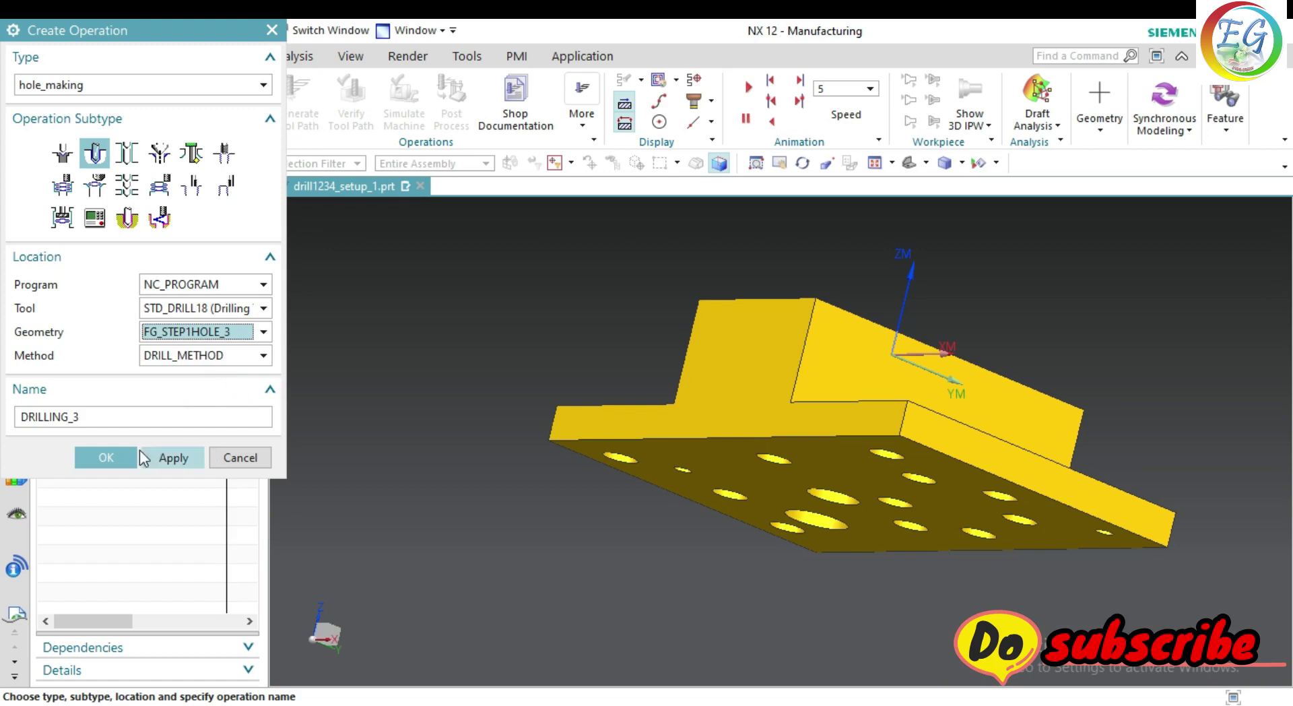
pyautogui.click(118, 458)
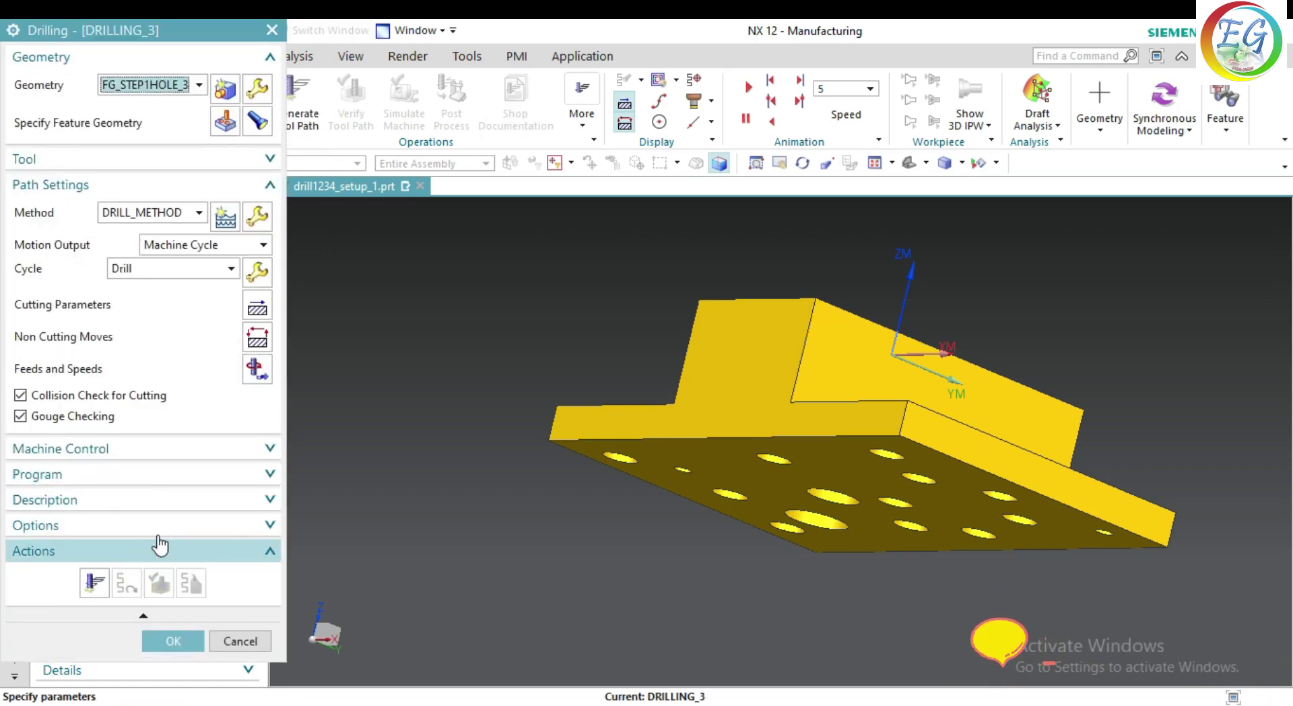
pyautogui.click(257, 121)
pyautogui.moveTo(466, 316)
pyautogui.mouseDown(button='middle')
pyautogui.moveTo(480, 374)
pyautogui.moveTo(508, 392)
pyautogui.moveTo(482, 402)
pyautogui.mouseUp(button='middle')
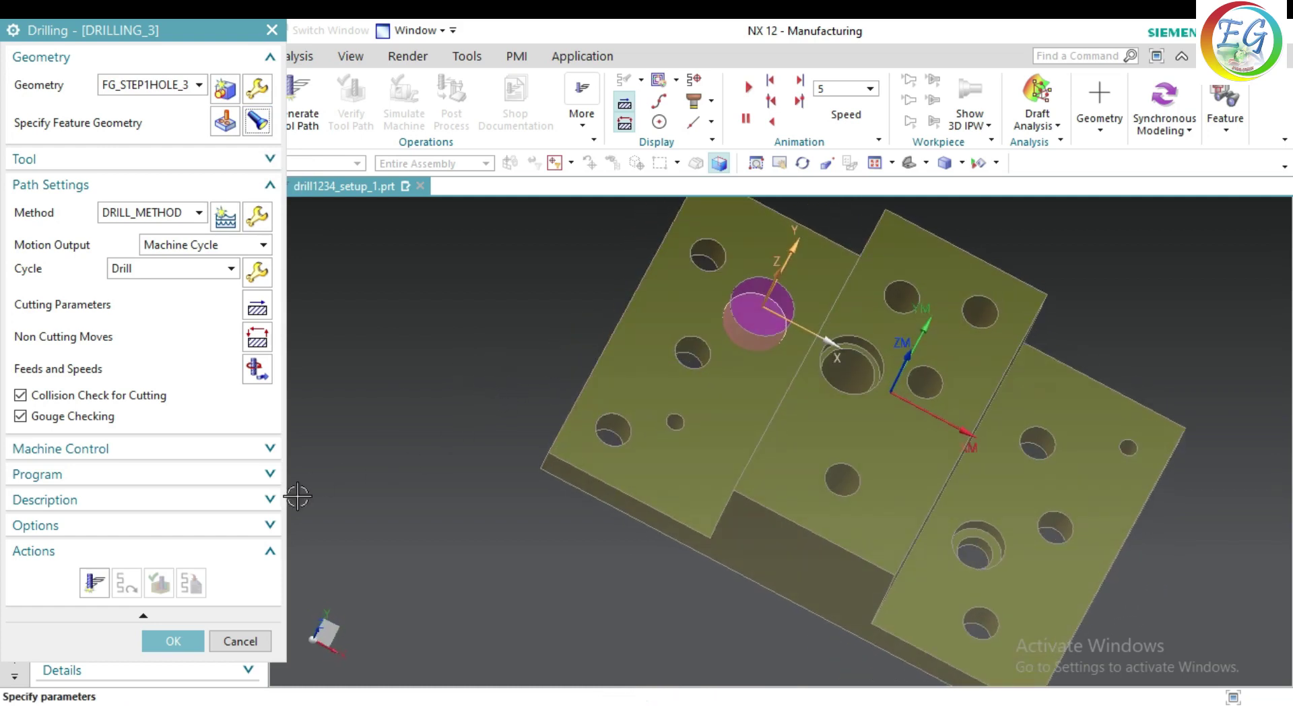
pyautogui.click(96, 583)
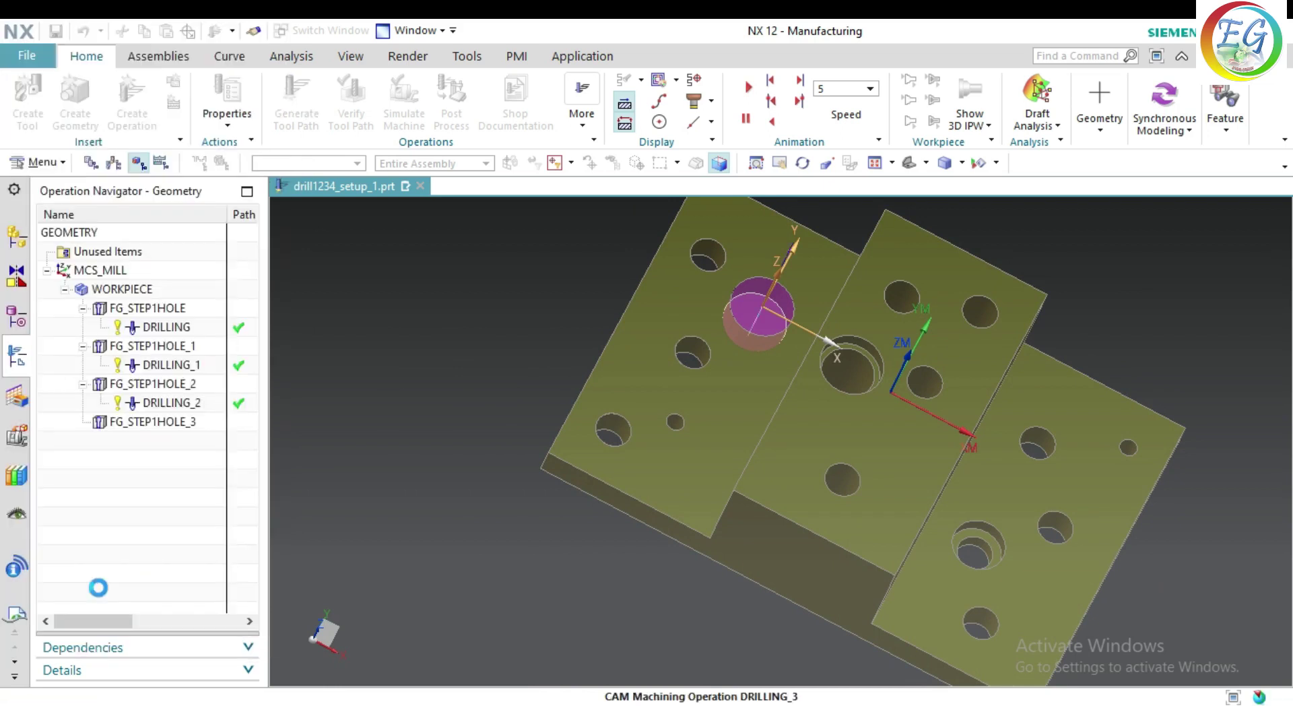
# Play DRILLING_3's toolpath through the 3D Dynamic simulation and close both dialogs
pyautogui.click(159, 584)
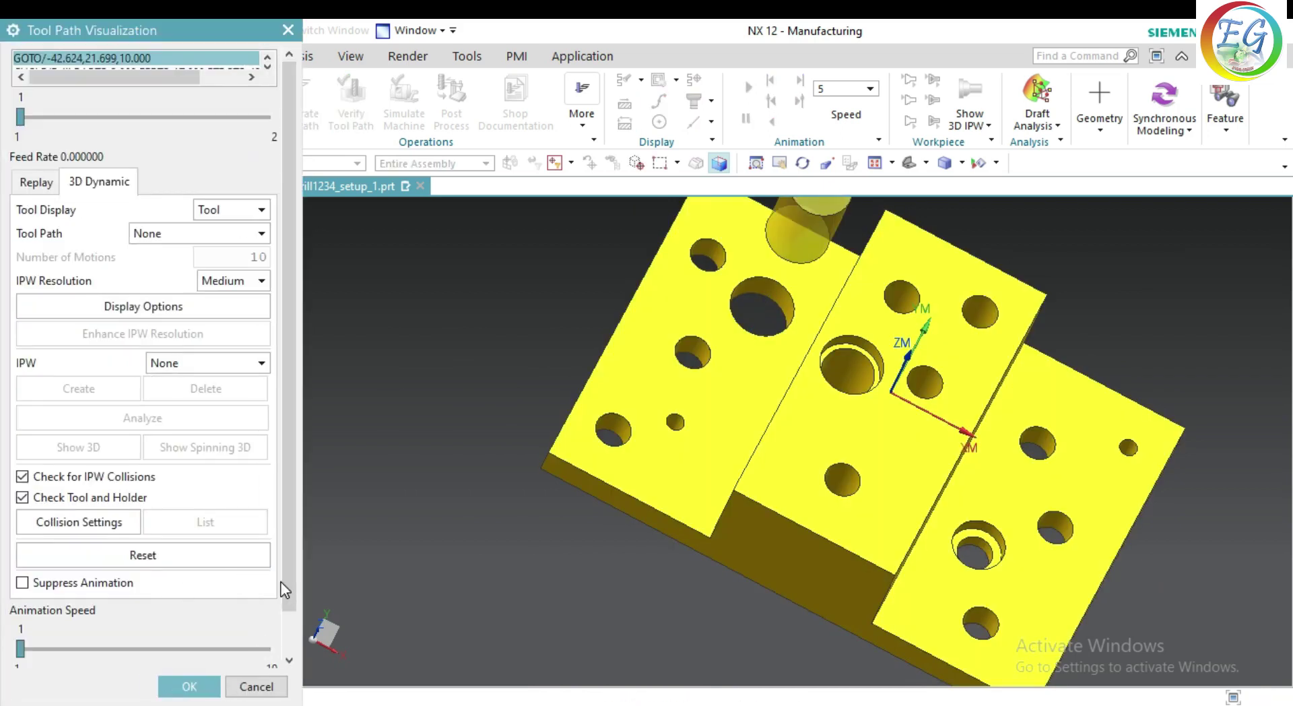
pyautogui.scroll(-2, 285, 589)
pyautogui.click(145, 651)
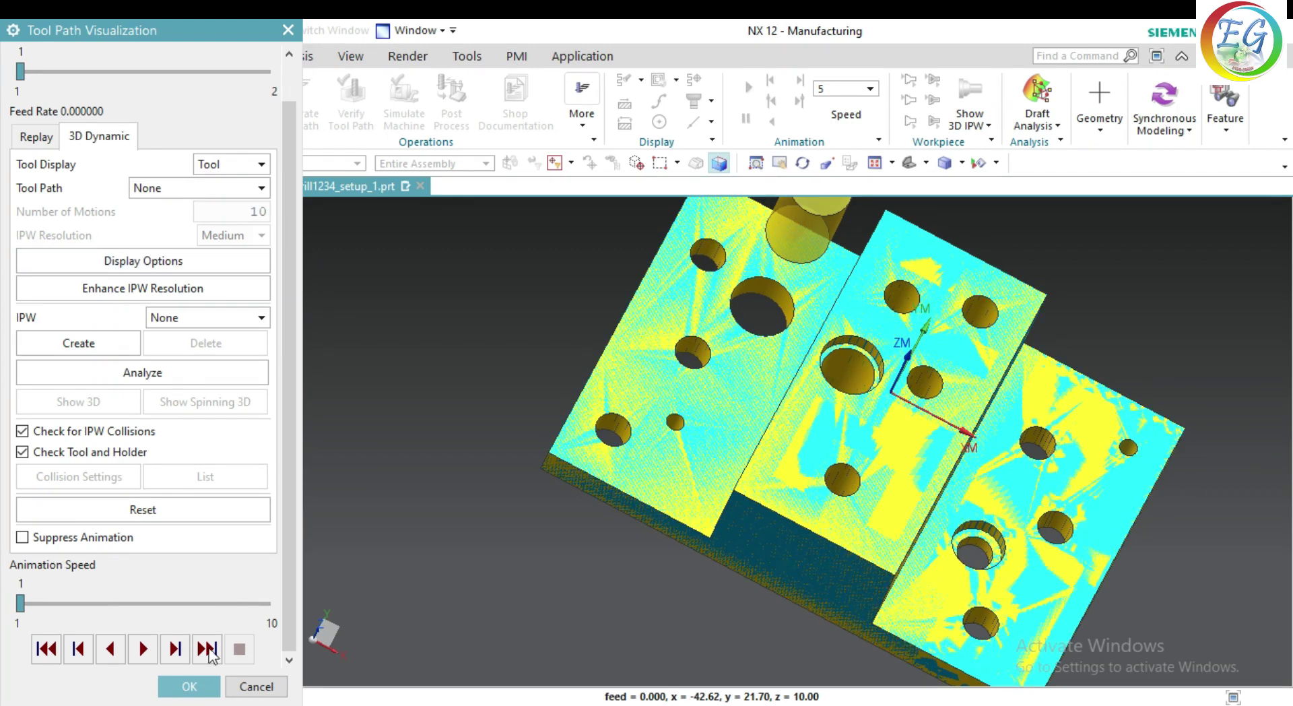
pyautogui.click(189, 686)
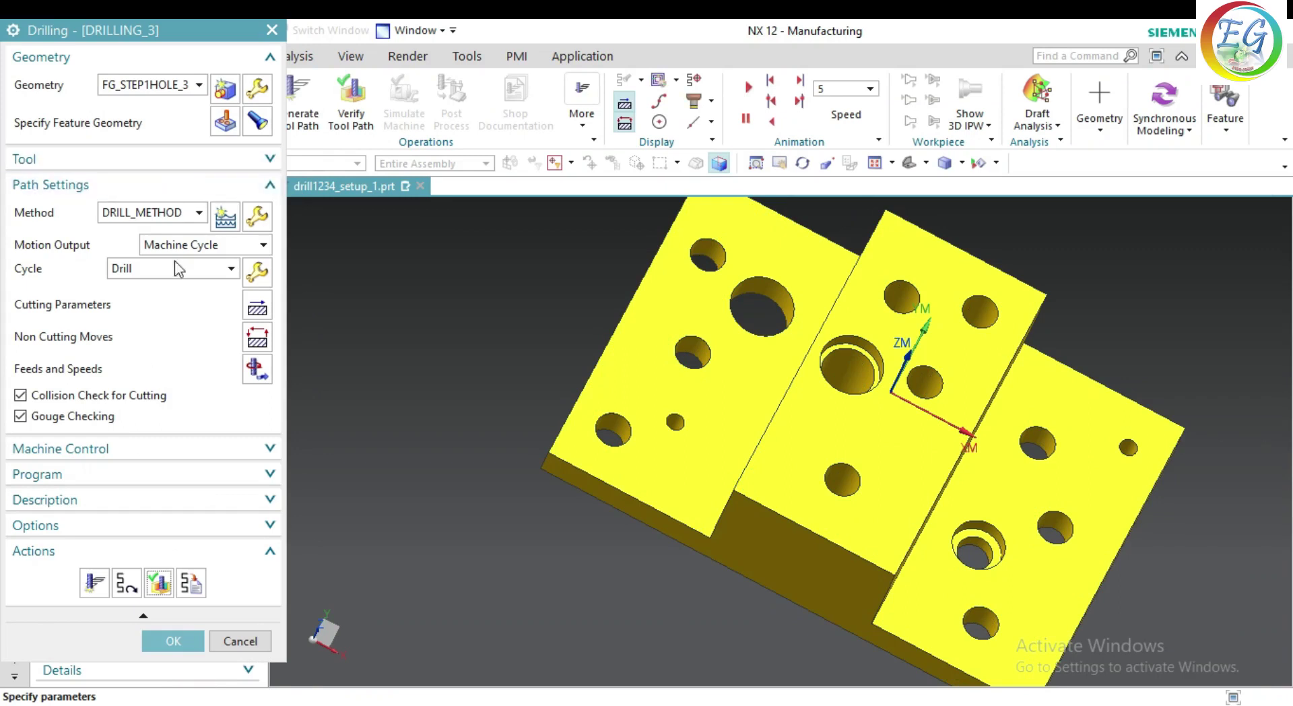
pyautogui.click(197, 643)
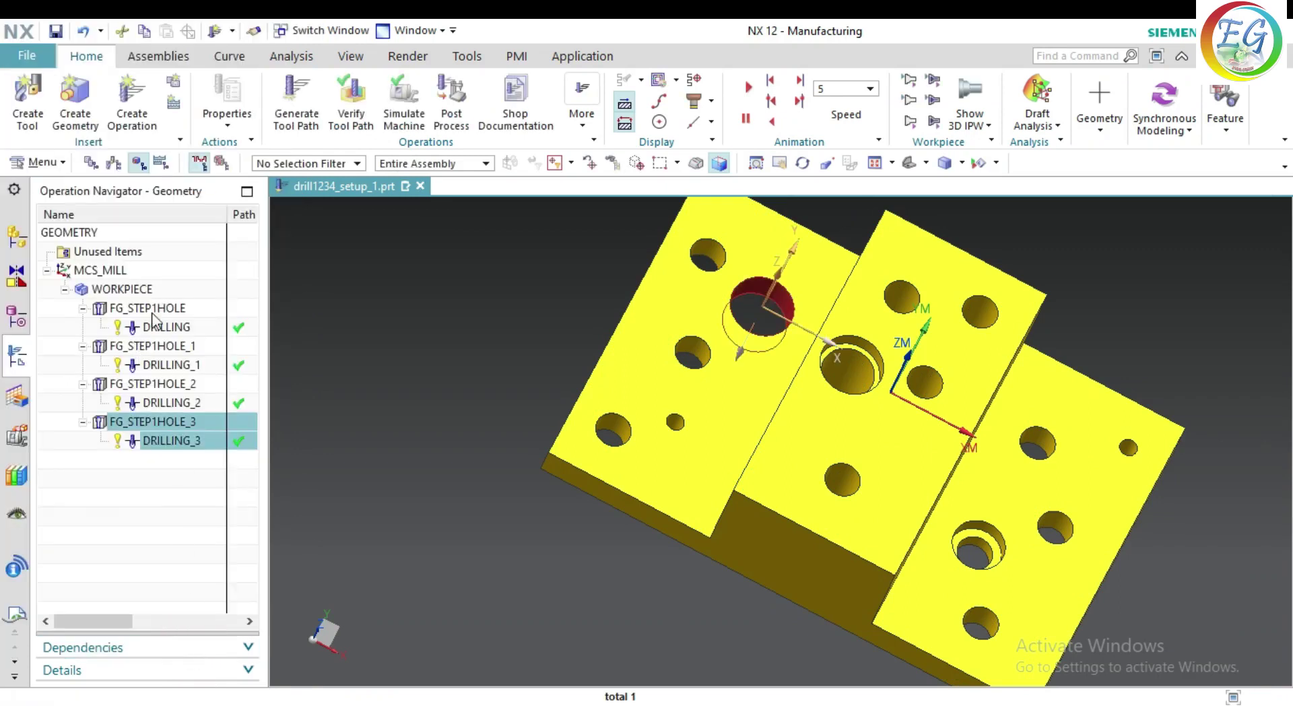
# Start a new hole_making operation DRILLING_4 using STD_DRILL18 on FG_STEP1HOLE_3
pyautogui.click(132, 101)
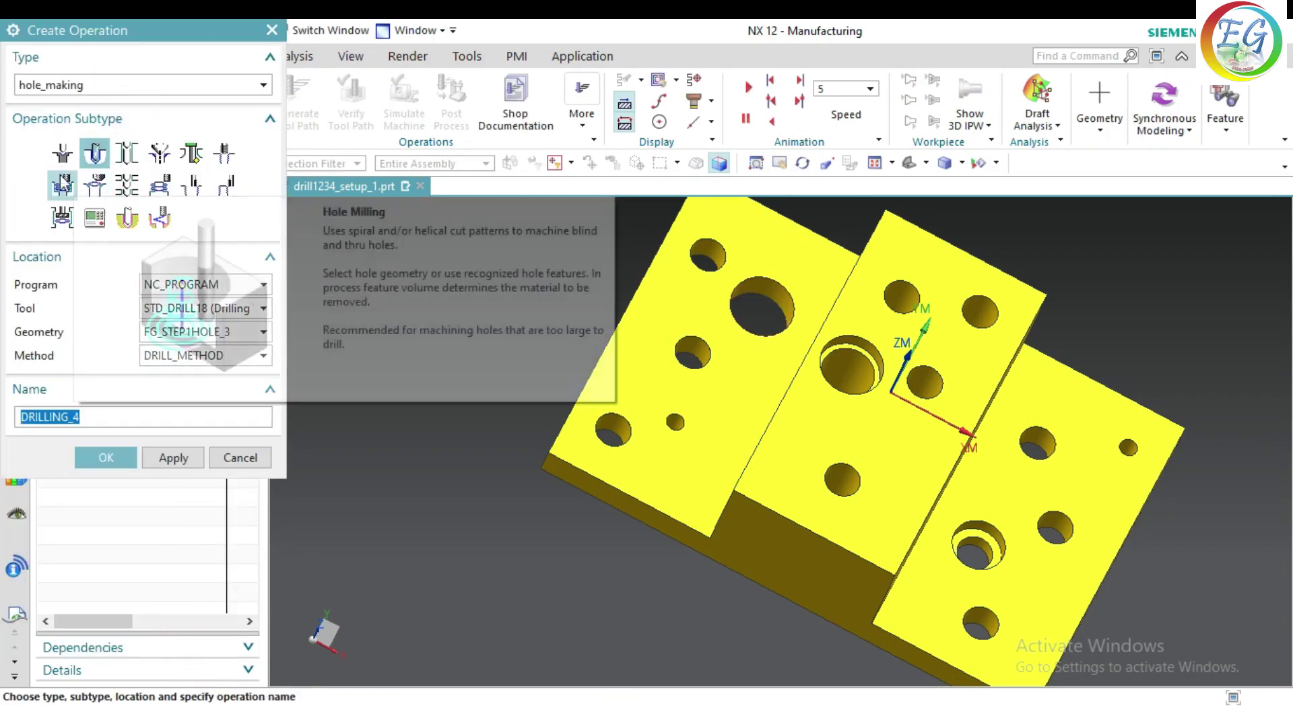